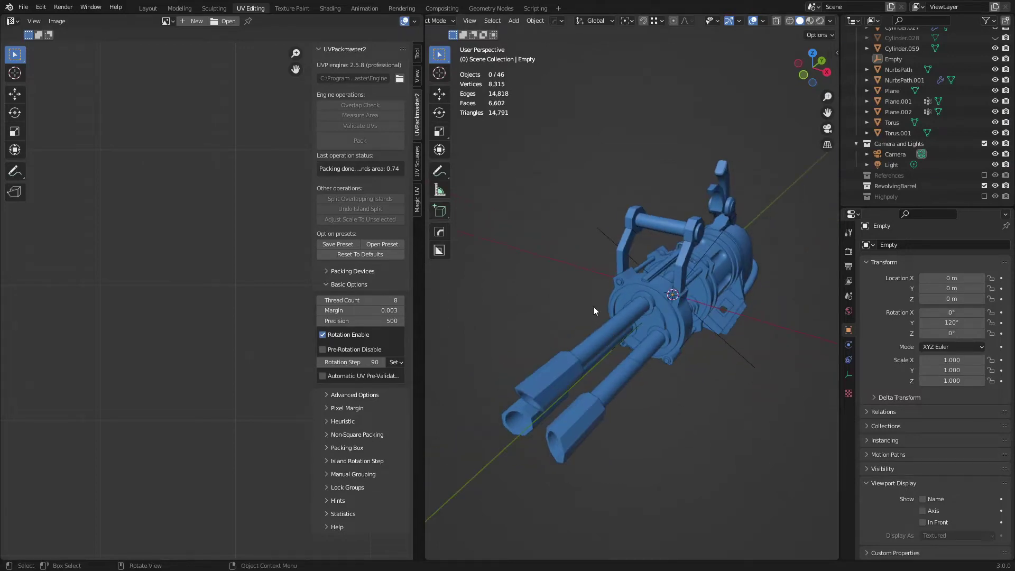
# Step: Triangulate all faces of the low-poly gun's meshes and return to object mode with nothing selected
pyautogui.moveTo(597, 302); pyautogui.dragTo(582, 306, button='middle')
pyautogui.press('a')
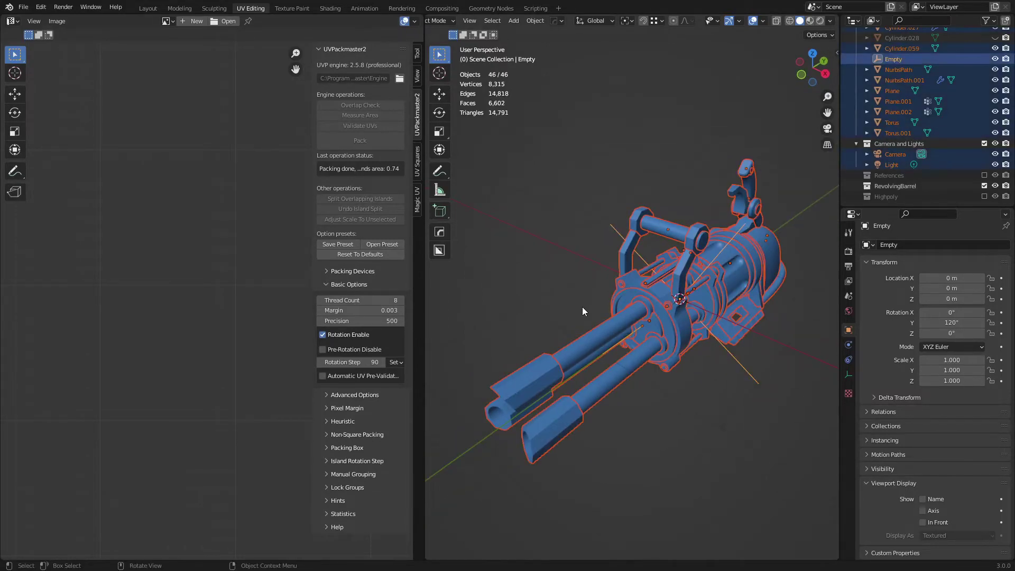
pyautogui.keyDown('shift'); pyautogui.click(641, 294); pyautogui.keyUp('shift')
pyautogui.press('Tab')
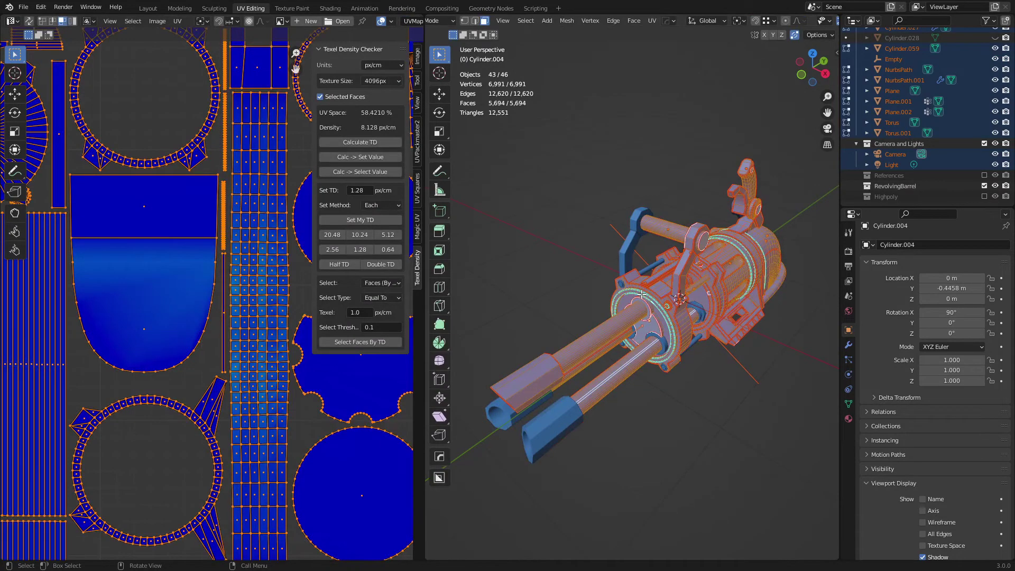
pyautogui.scroll(-2, 642, 294)
pyautogui.rightClick(646, 293)
pyautogui.press('Escape')
pyautogui.scroll(2, 646, 293)
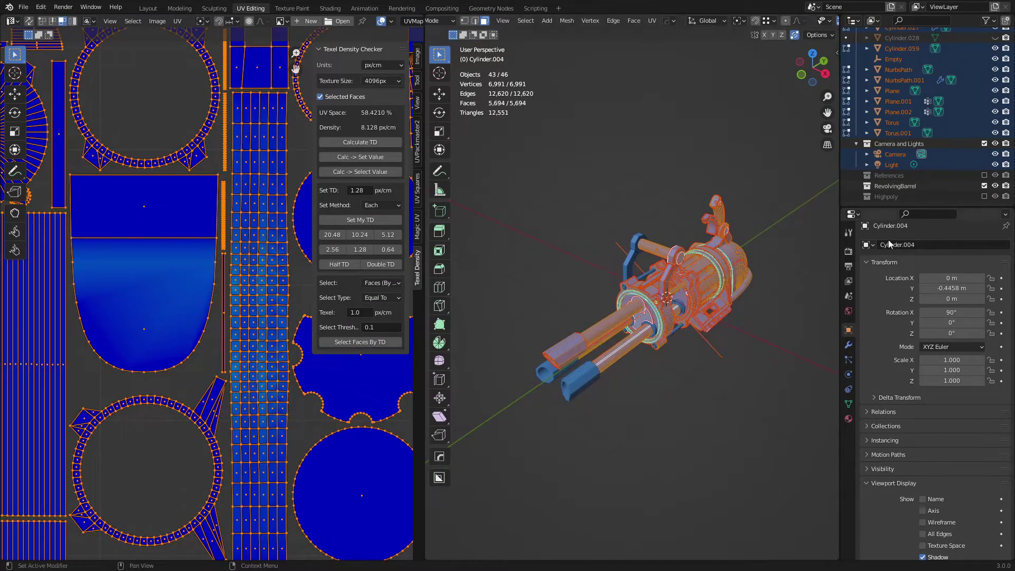
pyautogui.rightClick(647, 289)
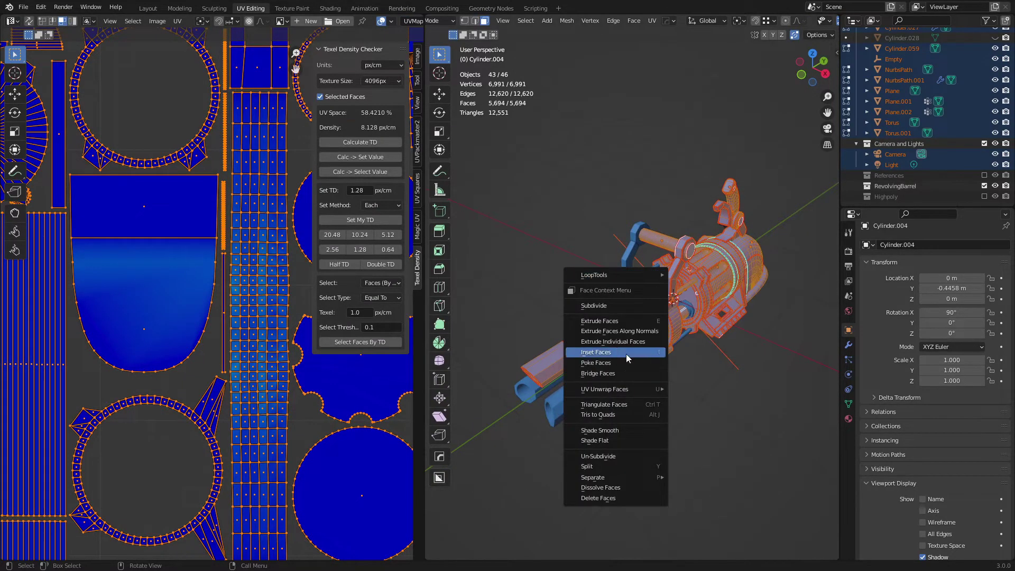
pyautogui.click(607, 402)
pyautogui.press('Tab')
pyautogui.scroll(6, 598, 312)
pyautogui.hotkey('alt', 'a')
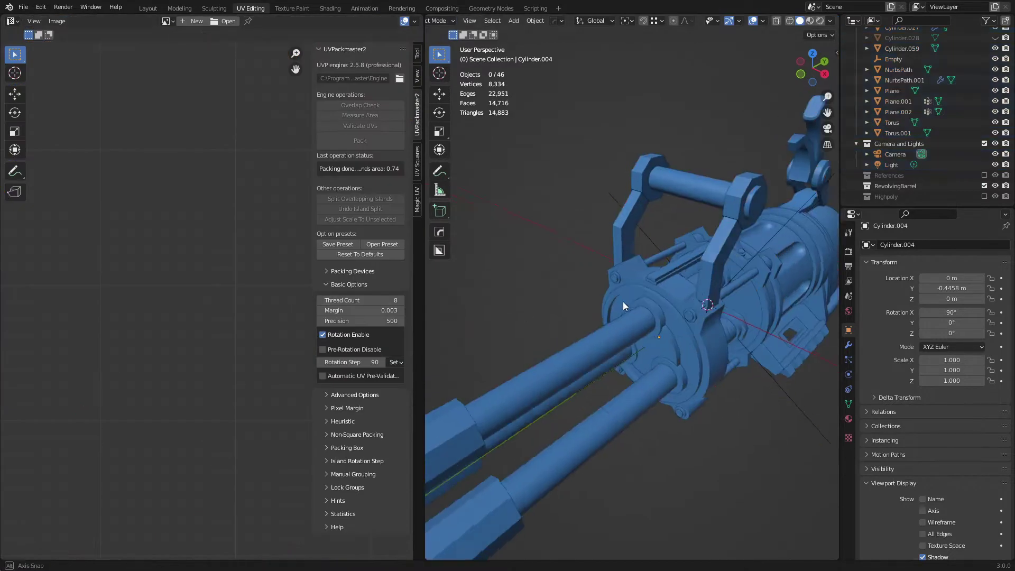
# Step: Switch to the Layout workspace and look over the low-poly gun from several angles
pyautogui.scroll(-2, 581, 343)
pyautogui.keyDown('shift'); pyautogui.moveTo(627, 304); pyautogui.dragTo(603, 296, button='middle'); pyautogui.keyUp('shift')
pyautogui.press('a')
pyautogui.hotkey('alt', 'a')
pyautogui.scroll(-3, 611, 338)
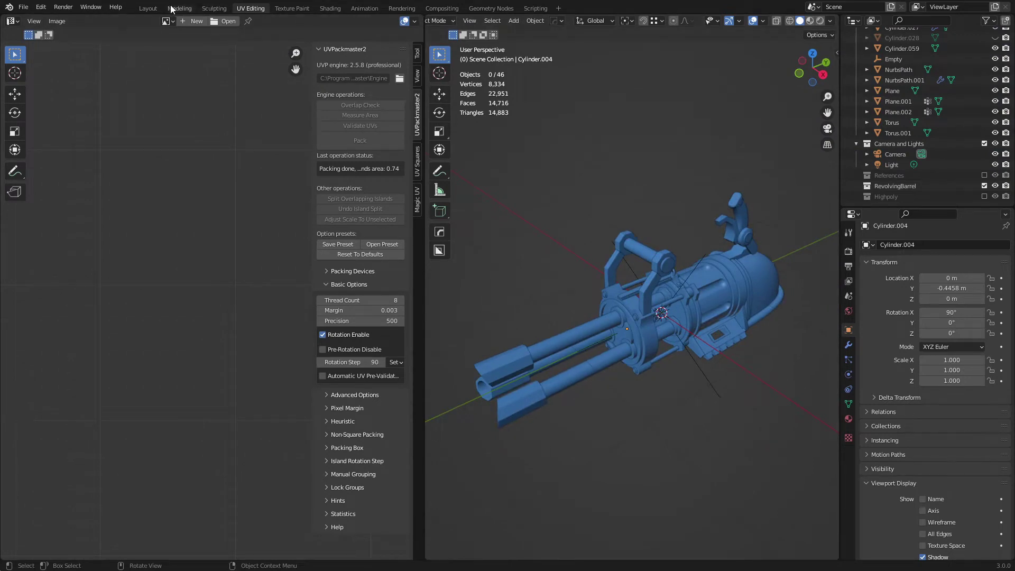
pyautogui.click(148, 8)
pyautogui.scroll(-3, 487, 255)
pyautogui.moveTo(487, 255); pyautogui.dragTo(306, 278, button='middle')
pyautogui.press('a')
pyautogui.press('a')
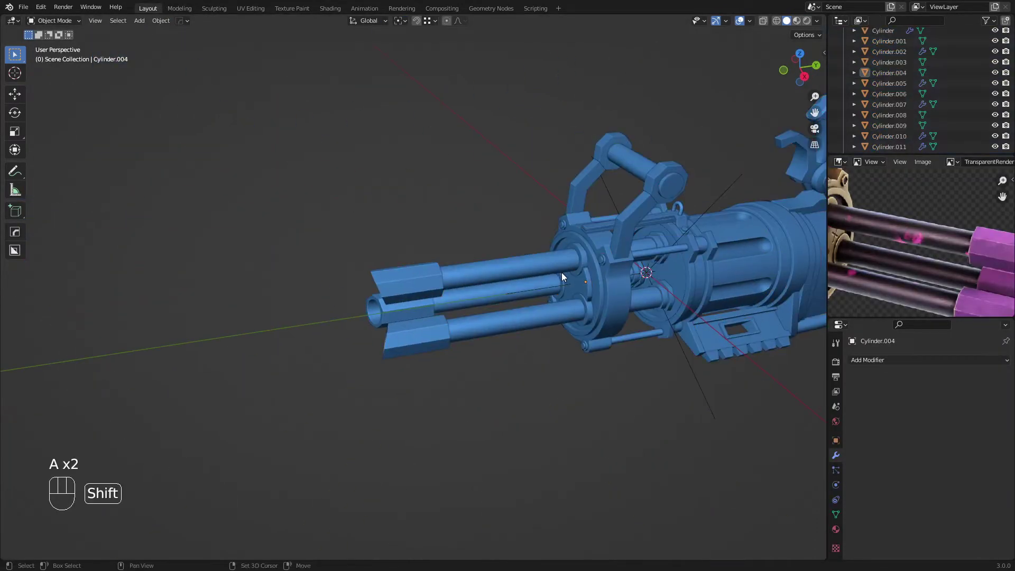
pyautogui.moveTo(562, 271); pyautogui.dragTo(465, 288, button='middle')
pyautogui.moveTo(540, 390)
pyautogui.mouseDown(button='middle')
pyautogui.moveTo(539, 370)
pyautogui.moveTo(527, 377)
pyautogui.mouseUp(button='middle')
pyautogui.press('a')
pyautogui.press('a')
pyautogui.scroll(2, 539, 370)
# Step: Enlarge the outliner, exclude the low-poly Collection from the view layer and include the Highpoly collection
pyautogui.moveTo(877, 155); pyautogui.dragTo(872, 281)
pyautogui.click(843, 43)
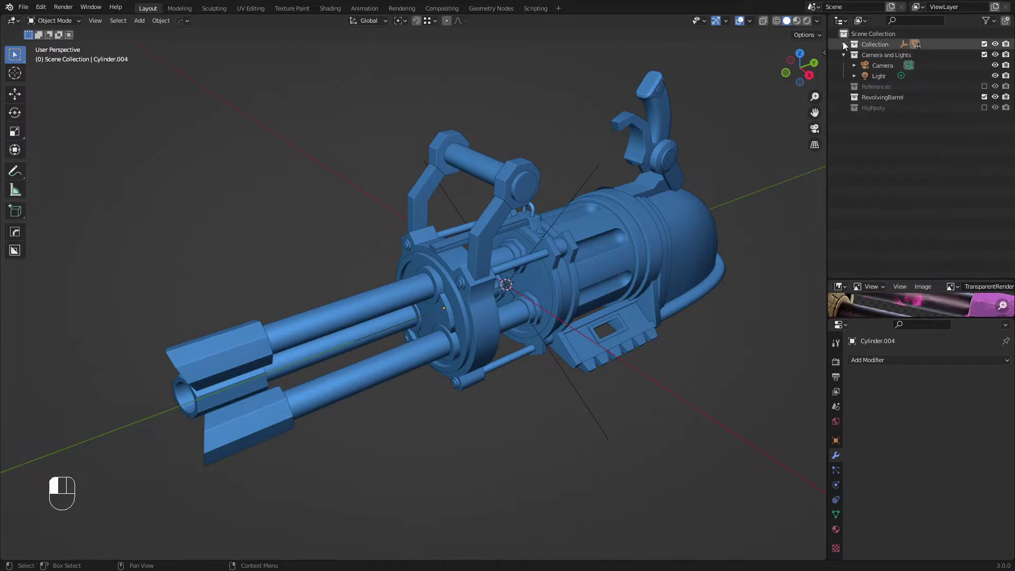
pyautogui.click(983, 45)
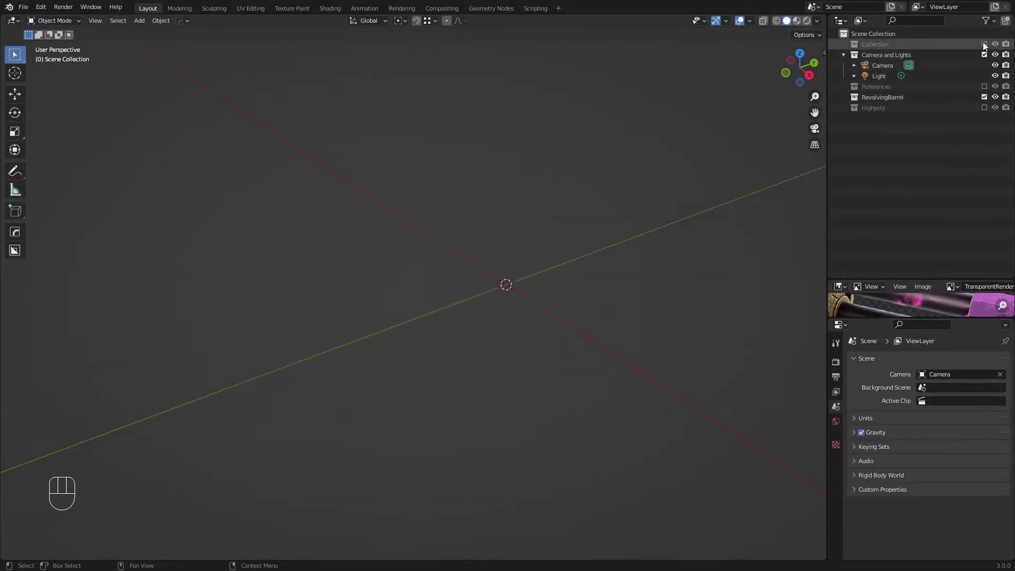
pyautogui.click(985, 107)
# Step: Fill the open rear side of the front barrel plate with a face along its border edge loop
pyautogui.scroll(1, 559, 246)
pyautogui.press('a')
pyautogui.press('a')
pyautogui.moveTo(529, 296); pyautogui.dragTo(410, 303, button='middle')
pyautogui.click(436, 309)
pyautogui.press('Tab')
pyautogui.press('2')
pyautogui.scroll(4, 437, 309)
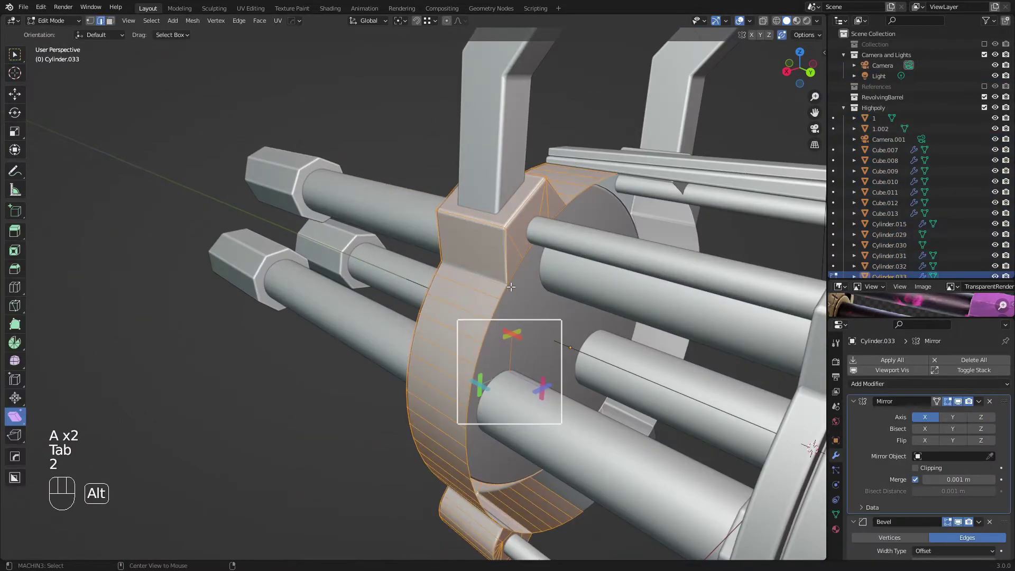
pyautogui.keyDown('alt'); pyautogui.click(507, 289); pyautogui.keyUp('alt')
pyautogui.press('f')
pyautogui.press('Tab')
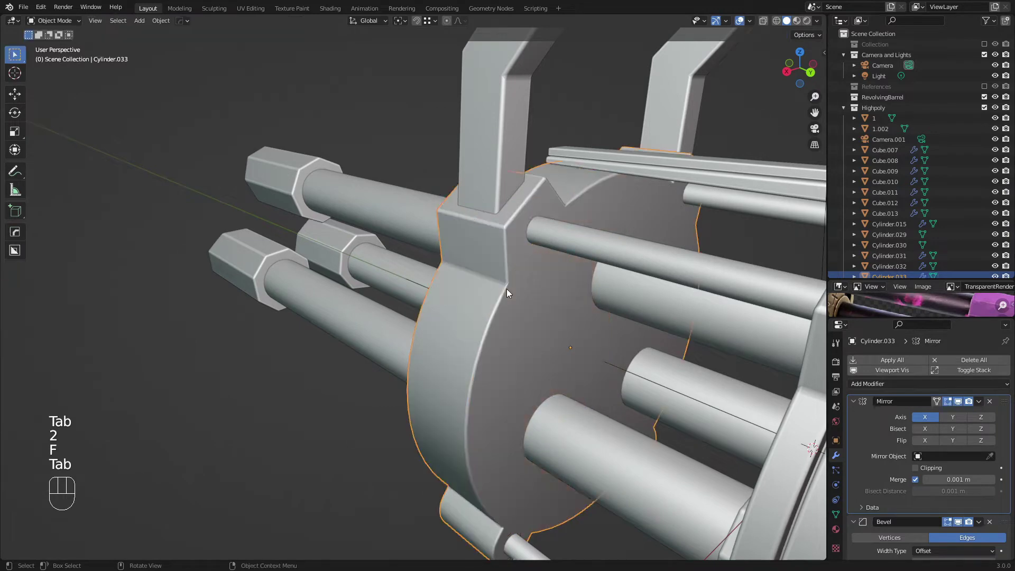
# Step: Examine the vertices around the capped plate's upper lug and isolate the plate in local view
pyautogui.press('a')
pyautogui.press('a')
pyautogui.press('Tab')
pyautogui.press('1')
pyautogui.moveTo(507, 293)
pyautogui.mouseDown(button='middle')
pyautogui.moveTo(469, 295)
pyautogui.moveTo(516, 275)
pyautogui.mouseUp(button='middle')
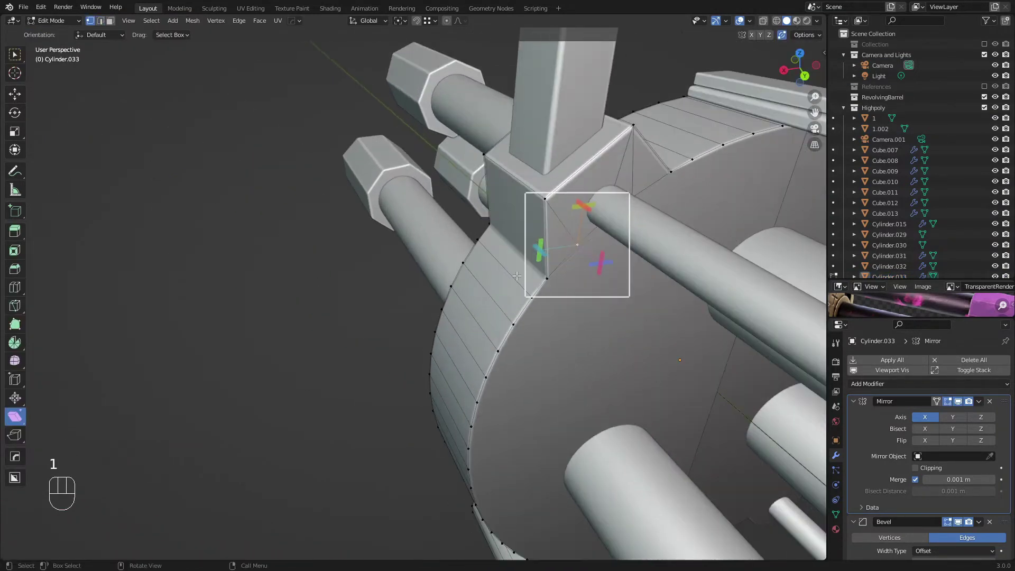
pyautogui.press('Tab')
pyautogui.click(554, 295)
pyautogui.press('/')
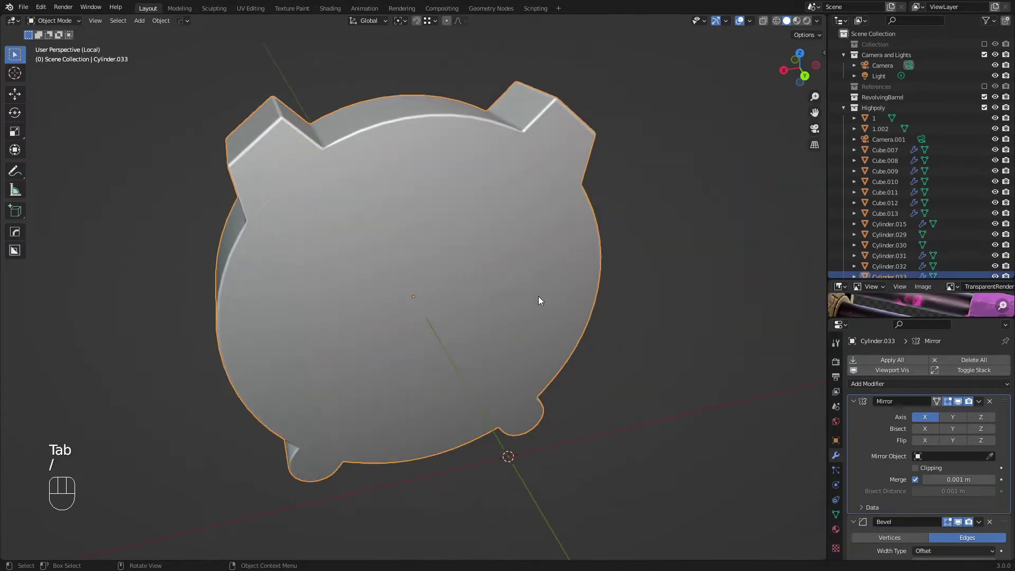
# Step: Dissolve the stray vertices at the base of the front plate's upper lug and leave local view
pyautogui.press('Tab')
pyautogui.press('1')
pyautogui.press('c')
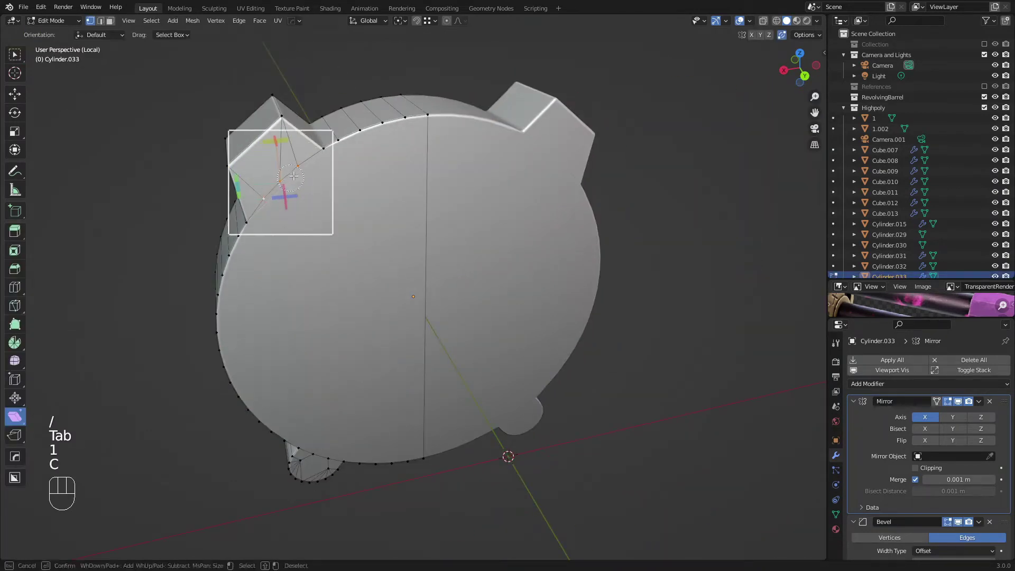
pyautogui.press('x')
pyautogui.click(261, 215)
pyautogui.moveTo(354, 365); pyautogui.dragTo(430, 259, button='middle')
pyautogui.scroll(1, 436, 280)
pyautogui.press('a')
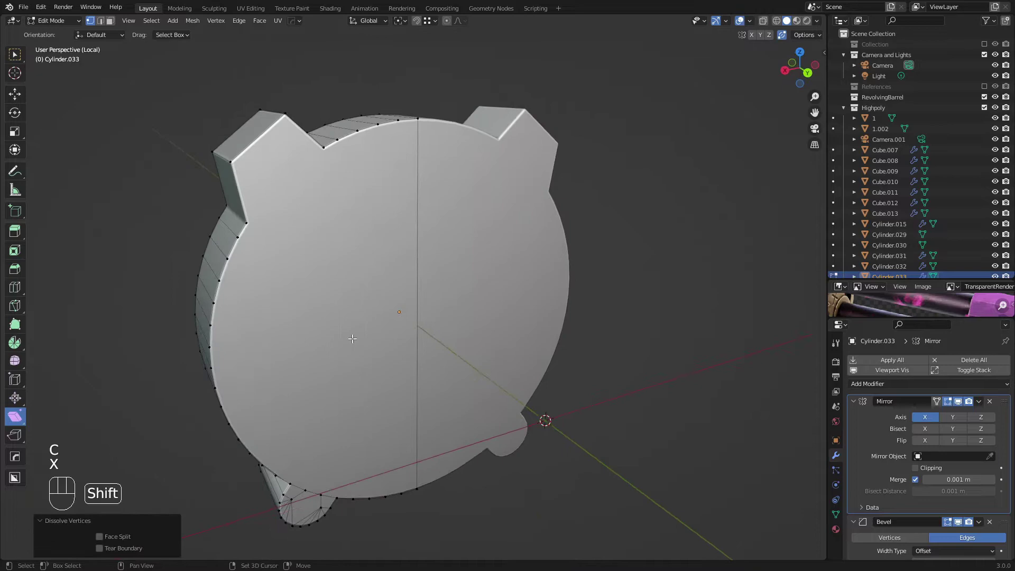
pyautogui.press('a')
pyautogui.press('Tab')
pyautogui.press('/')
# Step: Merge the duplicate vertices of the top rail piece that carries the ring latch
pyautogui.press('a')
pyautogui.press('a')
pyautogui.moveTo(540, 261); pyautogui.dragTo(535, 191, button='middle')
pyautogui.scroll(2, 503, 196)
pyautogui.click(503, 191)
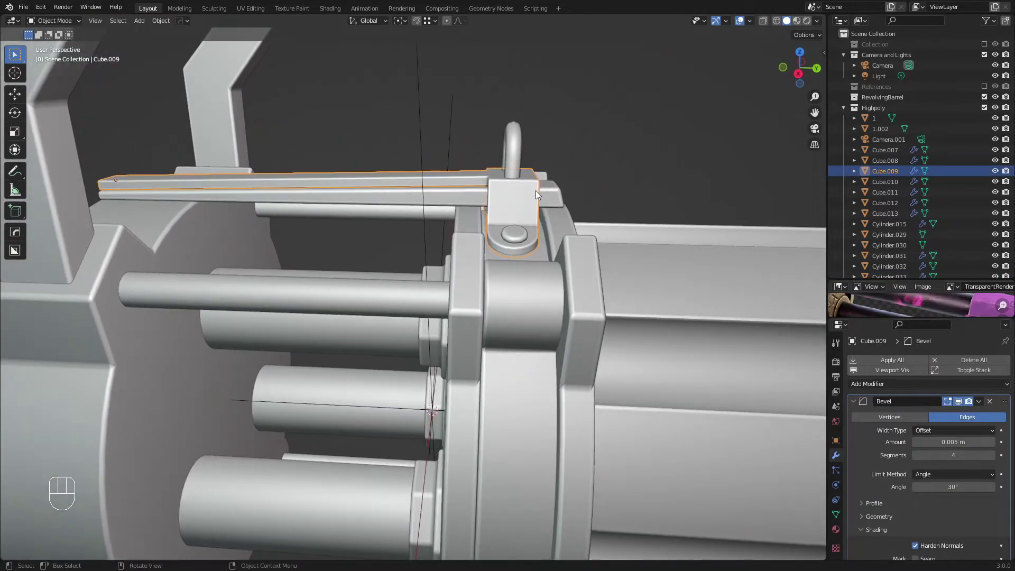
pyautogui.press('Tab')
pyautogui.press('1')
pyautogui.press('a')
pyautogui.rightClick(557, 302)
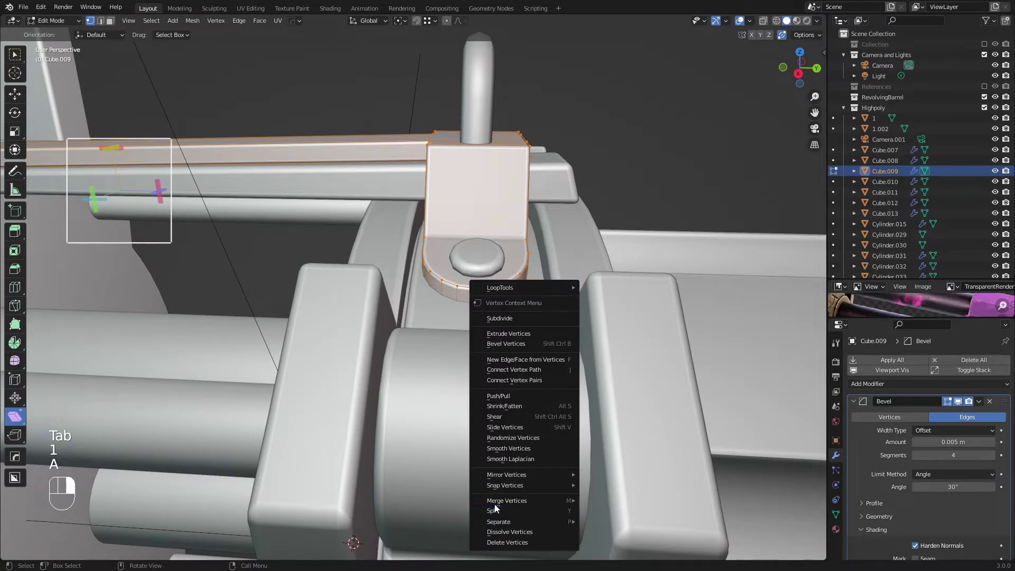
pyautogui.moveTo(528, 500)
pyautogui.click(605, 517)
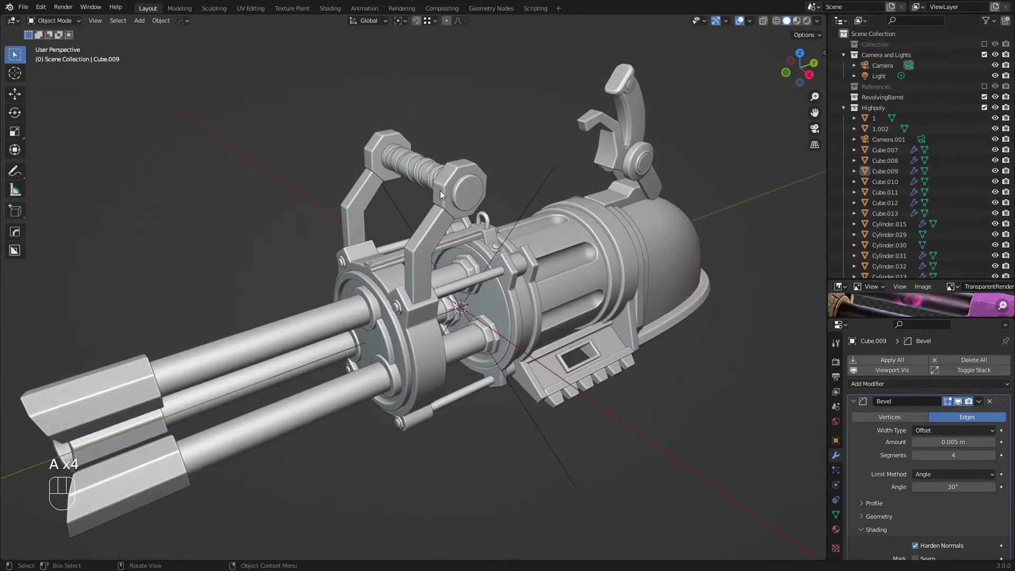
# Step: Join the wrapped pieces of the top carry handle's grip into one object
pyautogui.scroll(4, 439, 191)
pyautogui.keyDown('shift'); pyautogui.moveTo(440, 190); pyautogui.dragTo(473, 322, button='middle'); pyautogui.keyUp('shift')
pyautogui.scroll(2, 422, 286)
pyautogui.click(414, 281)
pyautogui.scroll(2, 449, 258)
pyautogui.keyDown('shift'); pyautogui.click(449, 258); pyautogui.keyUp('shift')
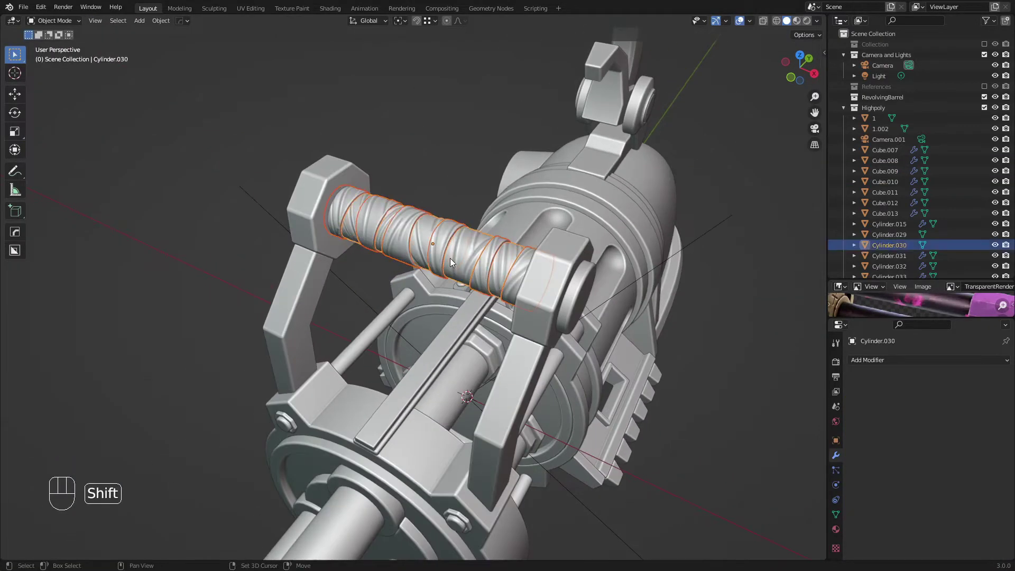
pyautogui.hotkey('ctrl', 'j')
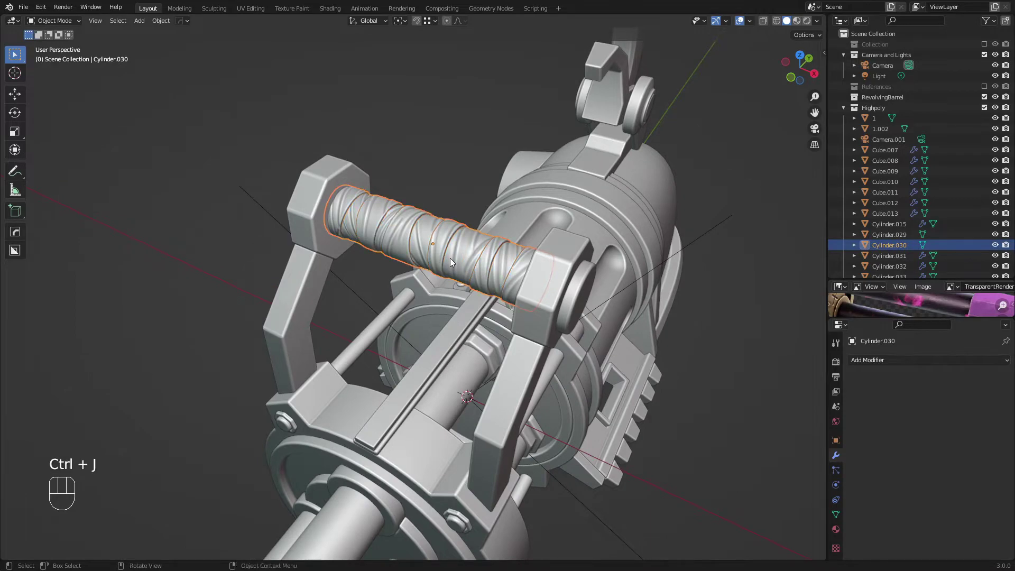
# Step: Check by trial moves whether the joined handle grip moves as a single piece, cancelling each move
pyautogui.press('a')
pyautogui.press('a')
pyautogui.press('g')
pyautogui.rightClick(416, 208)
pyautogui.click(425, 228)
pyautogui.press('g')
pyautogui.rightClick(442, 211)
pyautogui.scroll(-3, 454, 213)
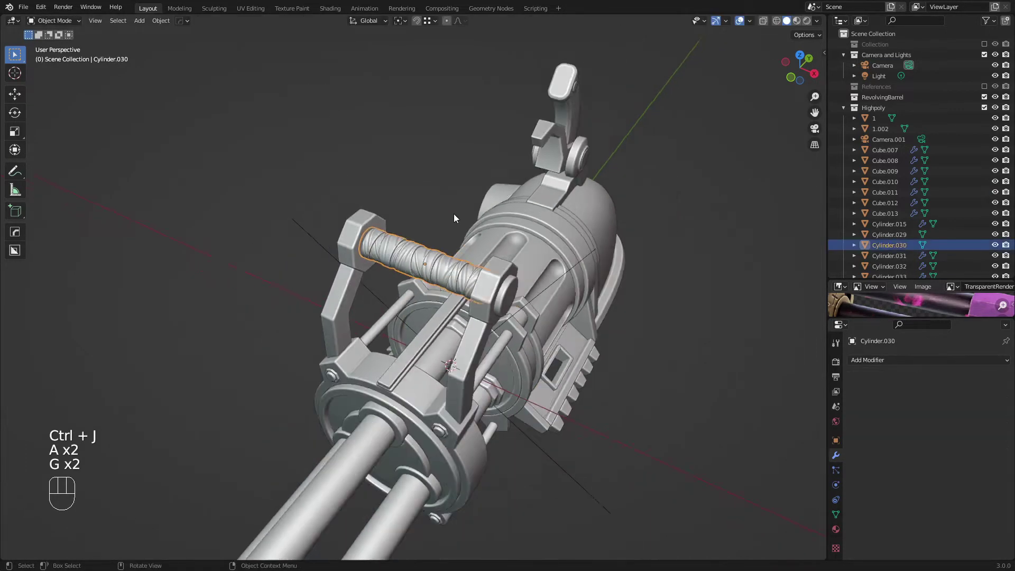
pyautogui.moveTo(454, 214); pyautogui.dragTo(444, 192, button='middle')
pyautogui.press('g')
pyautogui.keyDown('shift'); pyautogui.moveTo(502, 288); pyautogui.dragTo(539, 280, button='middle'); pyautogui.keyUp('shift')
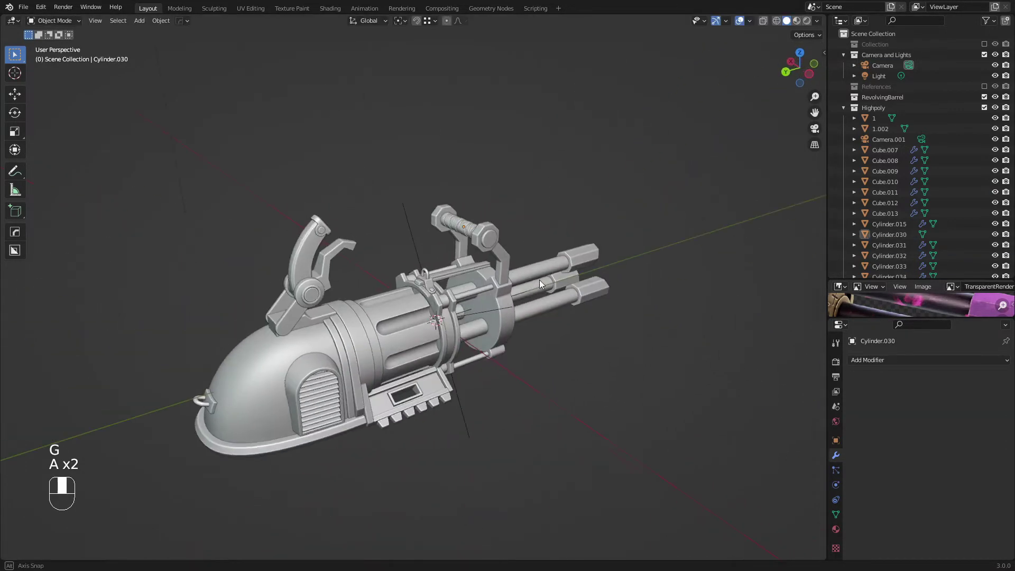
# Step: Examine the high-poly gun from the rear, side and front for remaining mesh problems
pyautogui.moveTo(322, 312); pyautogui.dragTo(472, 260, button='middle')
pyautogui.press('a')
pyautogui.press('a')
pyautogui.keyDown('shift'); pyautogui.moveTo(296, 259); pyautogui.dragTo(415, 278, button='middle'); pyautogui.keyUp('shift')
pyautogui.moveTo(365, 278); pyautogui.dragTo(400, 313, button='middle')
pyautogui.press('a')
pyautogui.press('a')
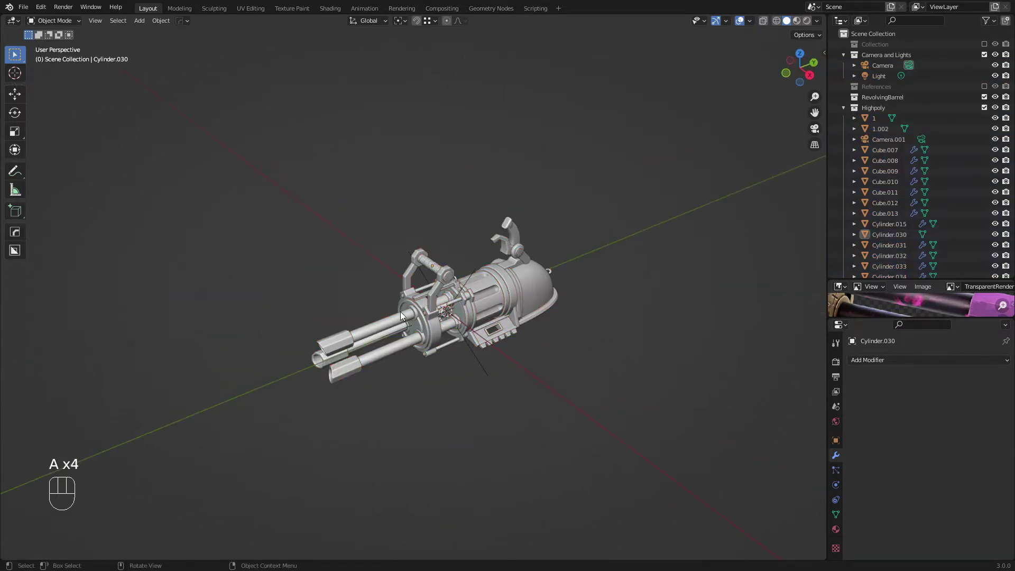
pyautogui.scroll(4, 387, 317)
pyautogui.keyDown('shift'); pyautogui.moveTo(336, 352); pyautogui.dragTo(434, 317, button='middle'); pyautogui.keyUp('shift')
pyautogui.press('a')
pyautogui.press('a')
pyautogui.press('a')
pyautogui.press('a')
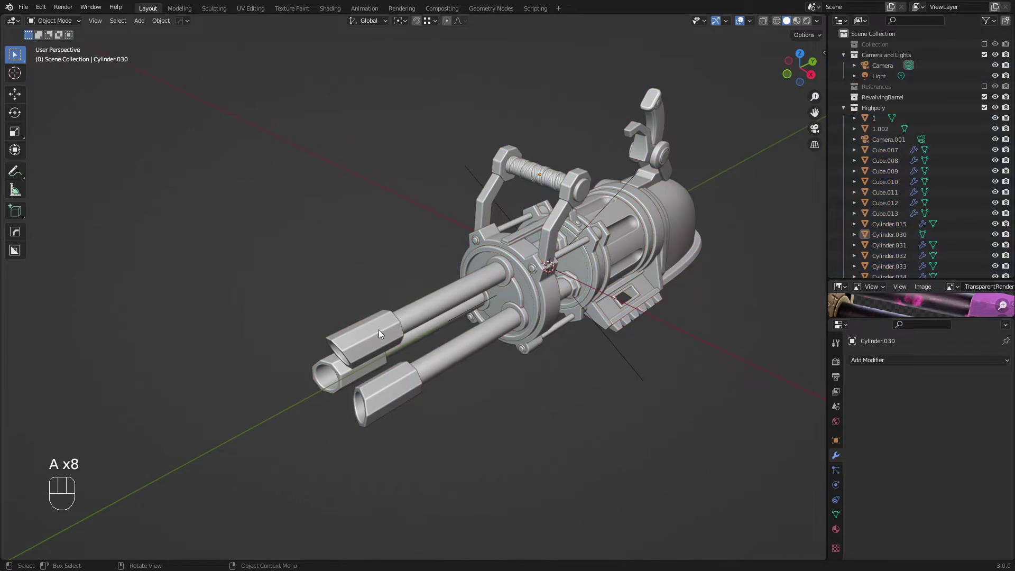
# Step: Select all high-poly objects with the front plate active and convert them to mesh
pyautogui.click(378, 329)
pyautogui.press('a')
pyautogui.press('shift')
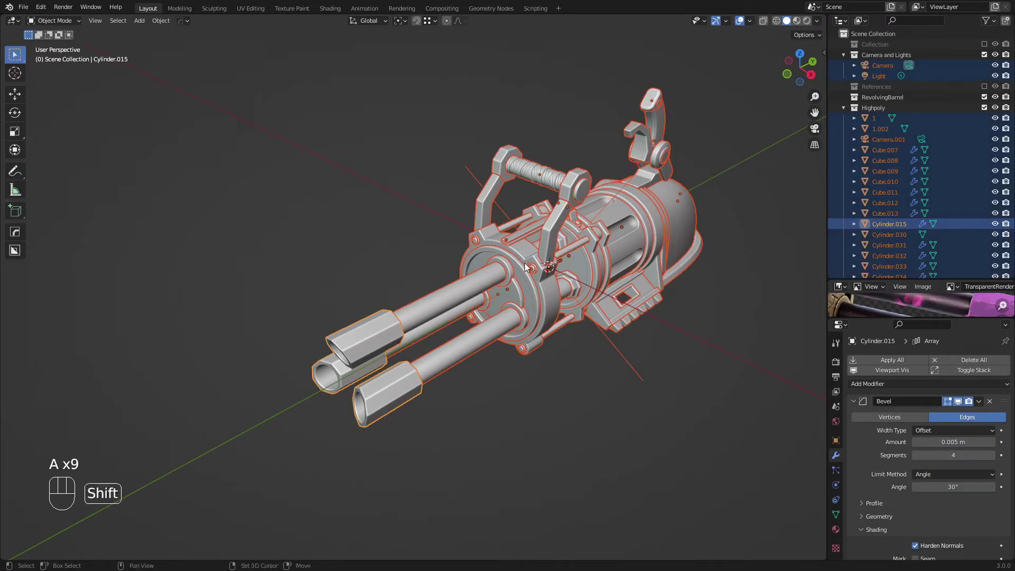
pyautogui.keyDown('shift'); pyautogui.click(526, 267); pyautogui.keyUp('shift')
pyautogui.click(162, 21)
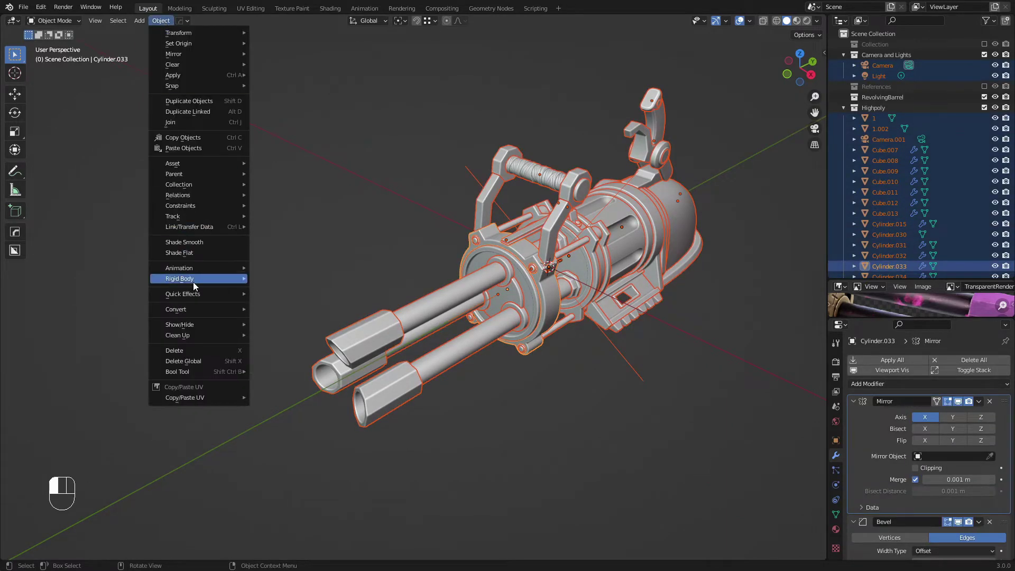
pyautogui.moveTo(189, 309)
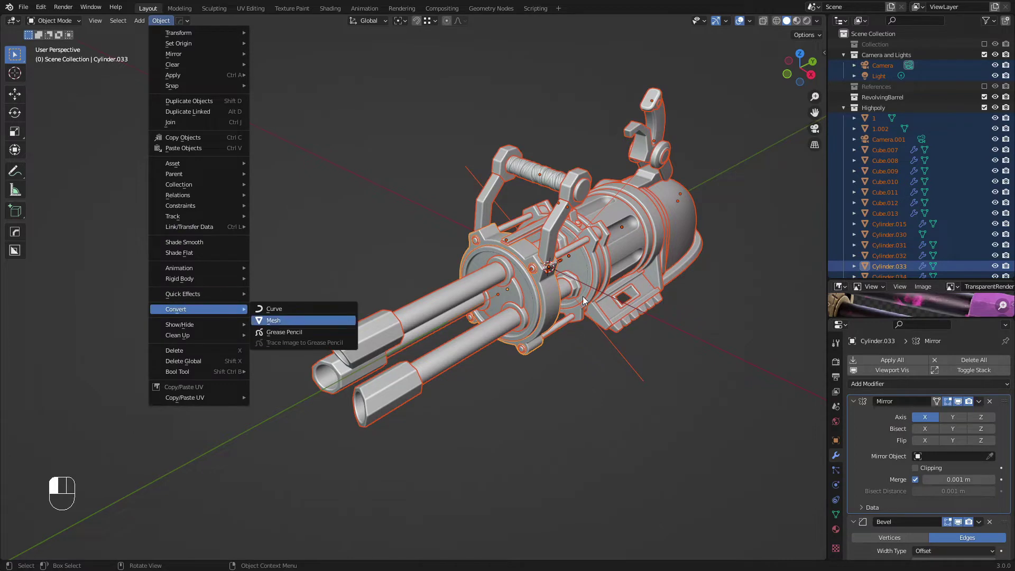
pyautogui.click(273, 319)
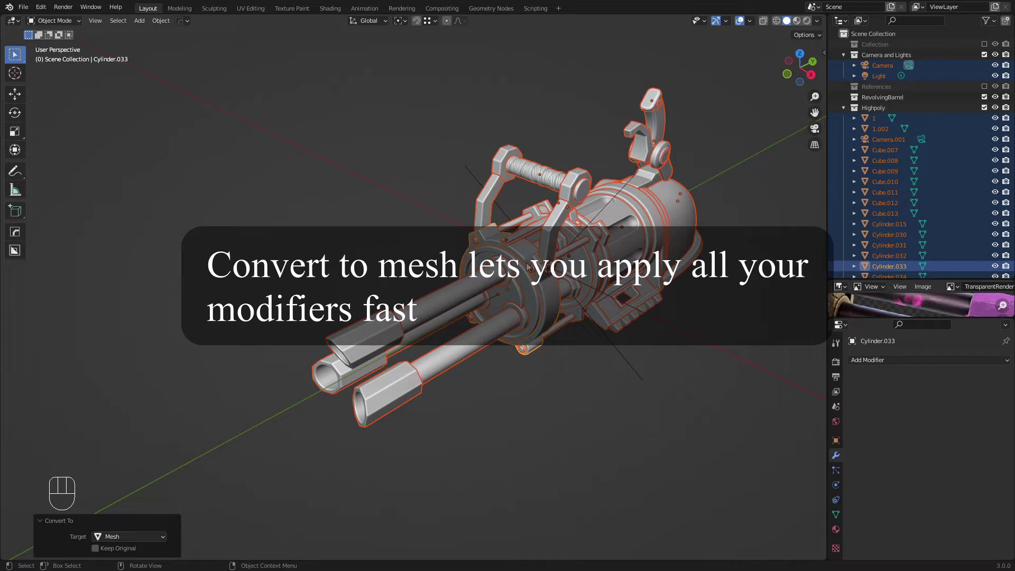
# Step: Triangulate all faces of the high-poly objects and return to object mode
pyautogui.press('Tab')
pyautogui.scroll(2, 525, 262)
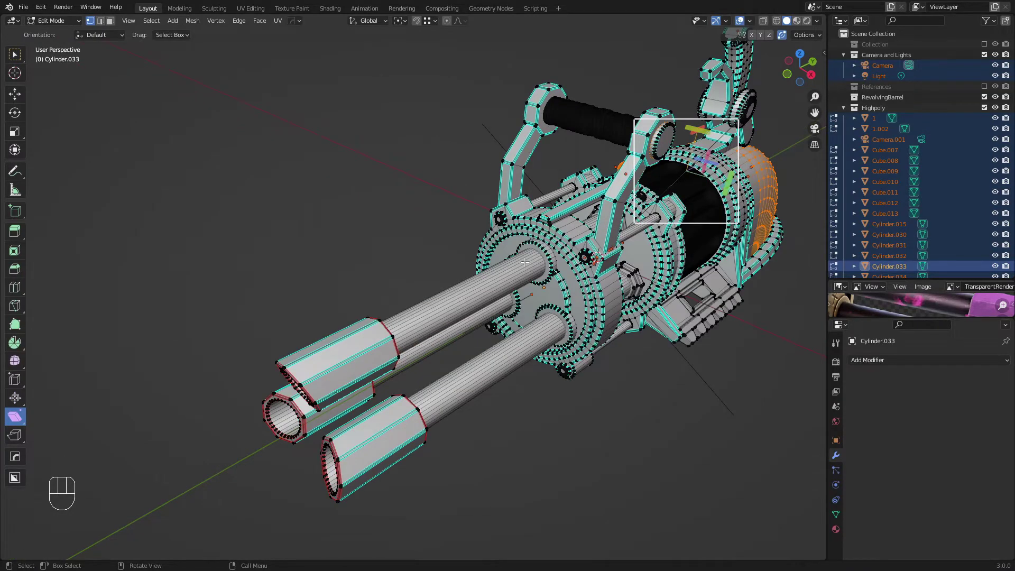
pyautogui.press('a')
pyautogui.press('3')
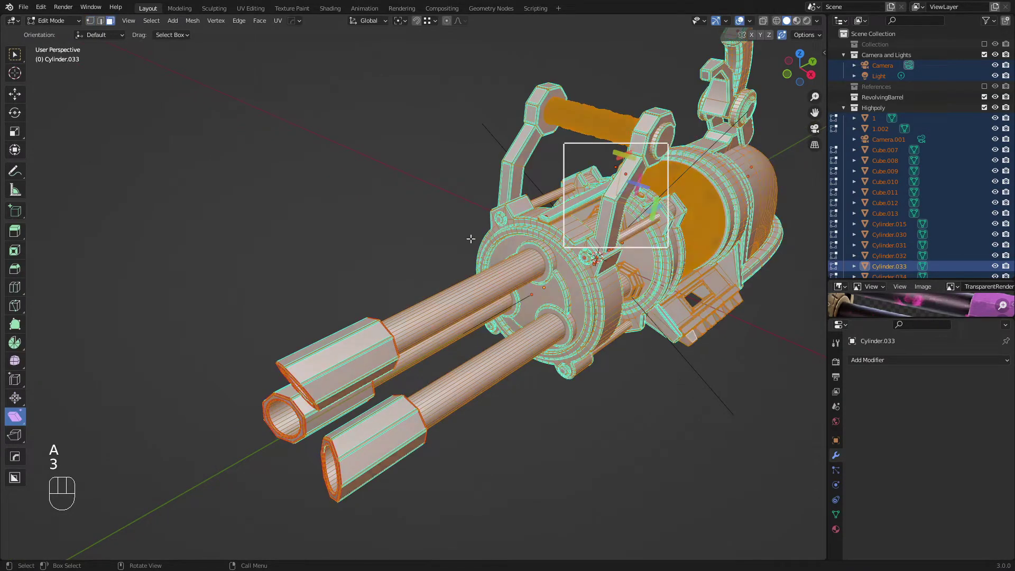
pyautogui.rightClick(611, 246)
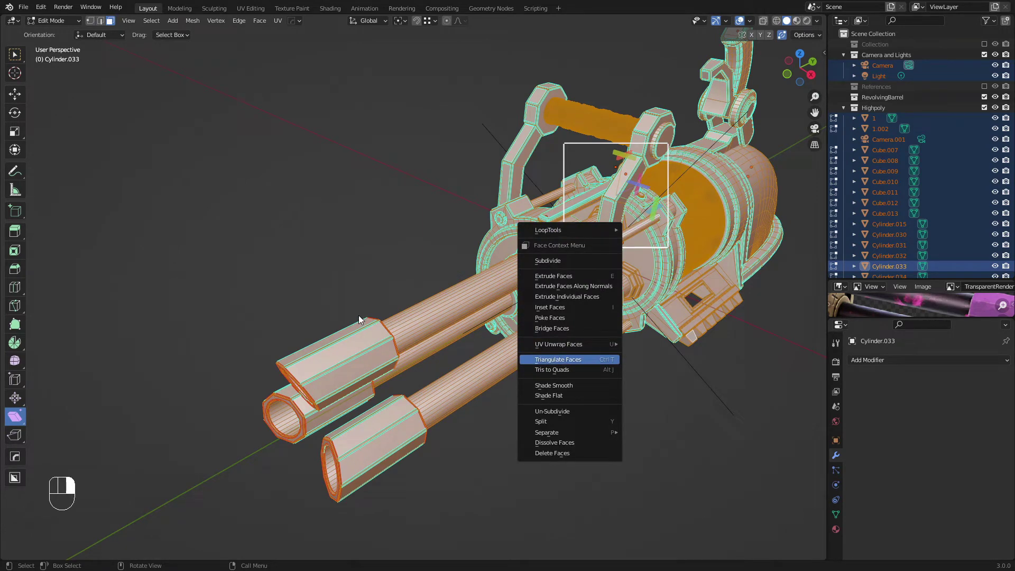
pyautogui.press('Return')
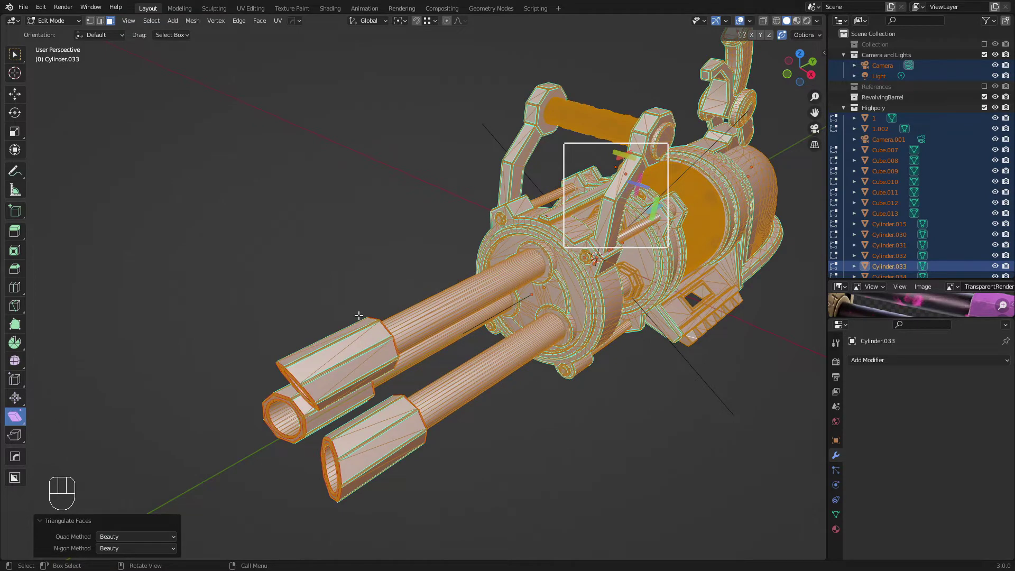
pyautogui.press('Tab')
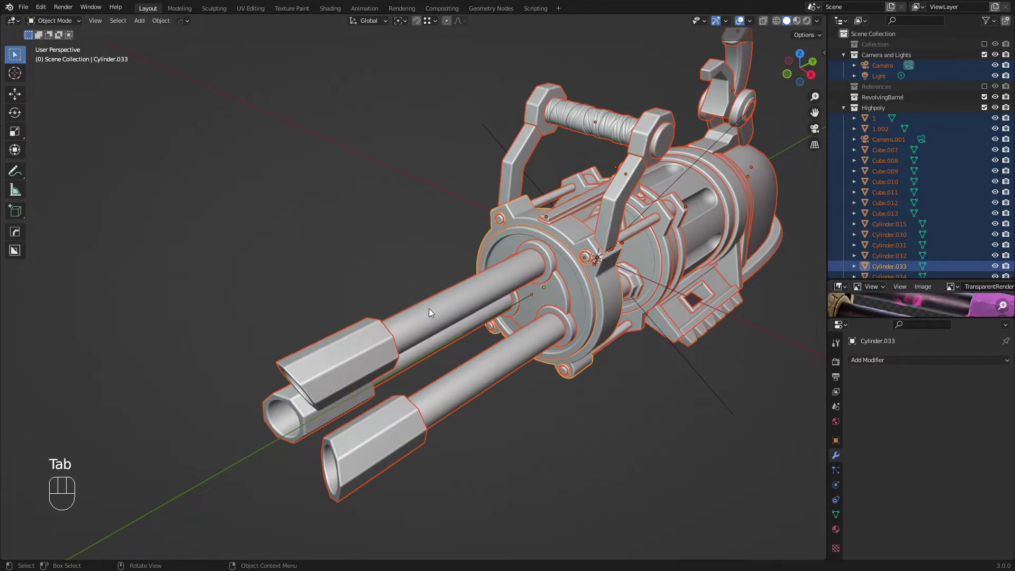
# Step: Examine the triangulated high-poly gun from several angles for shading or geometry errors
pyautogui.scroll(-2, 426, 308)
pyautogui.press('a')
pyautogui.press('a')
pyautogui.moveTo(425, 299); pyautogui.dragTo(552, 339, button='middle')
pyautogui.press('a')
pyautogui.press('a')
pyautogui.press('a')
pyautogui.keyDown('shift'); pyautogui.moveTo(396, 328); pyautogui.dragTo(316, 313, button='middle'); pyautogui.keyUp('shift')
pyautogui.press('a')
pyautogui.press('a')
pyautogui.press('a')
pyautogui.press('a')
pyautogui.press('a')
# Step: Delete the leftover empty whose long axes cross the middle of the high-poly gun
pyautogui.moveTo(389, 210); pyautogui.dragTo(416, 277, button='middle')
pyautogui.press('a')
pyautogui.press('a')
pyautogui.click(380, 361)
pyautogui.press('x')
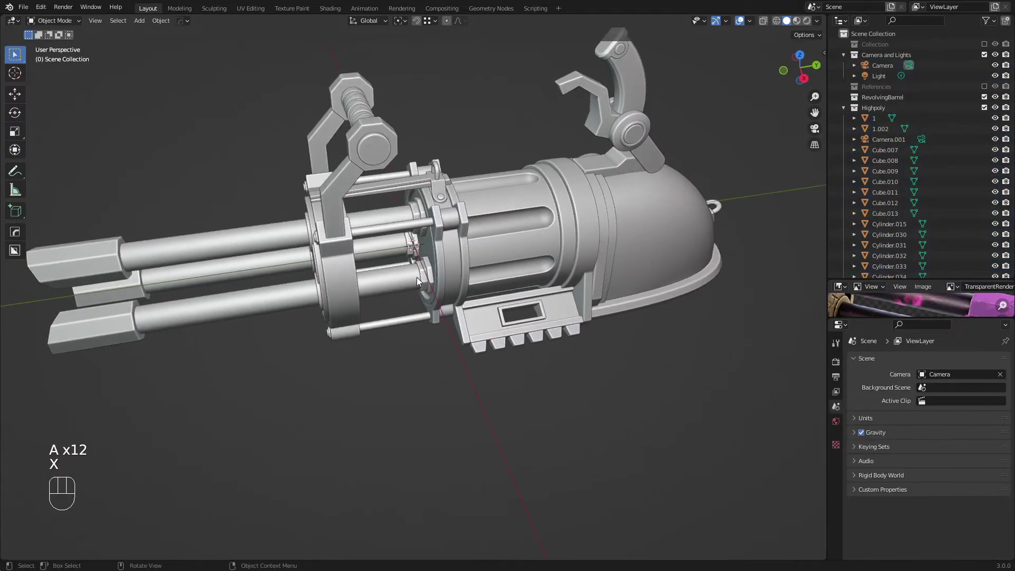
pyautogui.press('a')
pyautogui.press('a')
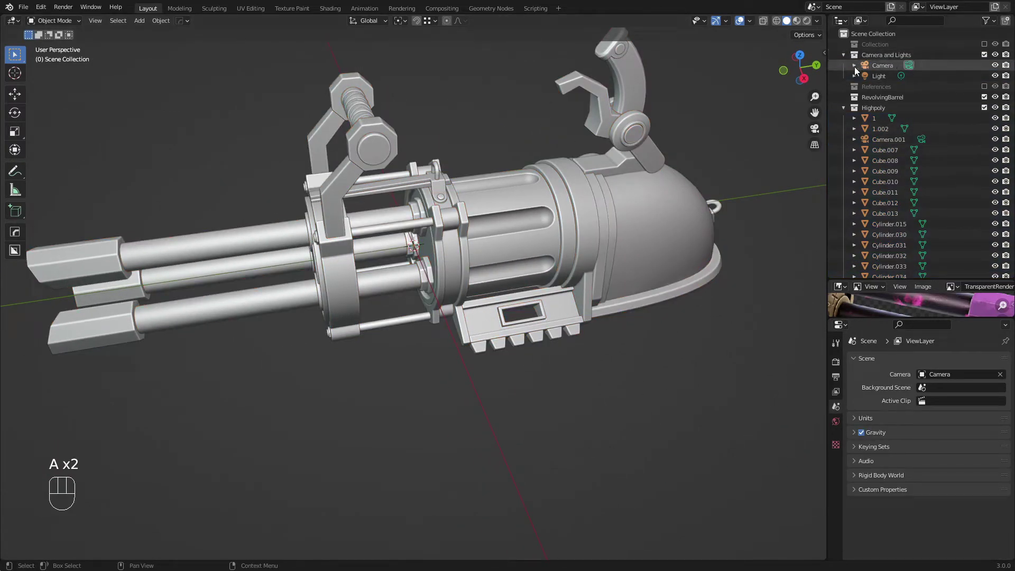
# Step: Include the low-poly Collection in the view layer and exclude the Highpoly collection from it
pyautogui.click(983, 44)
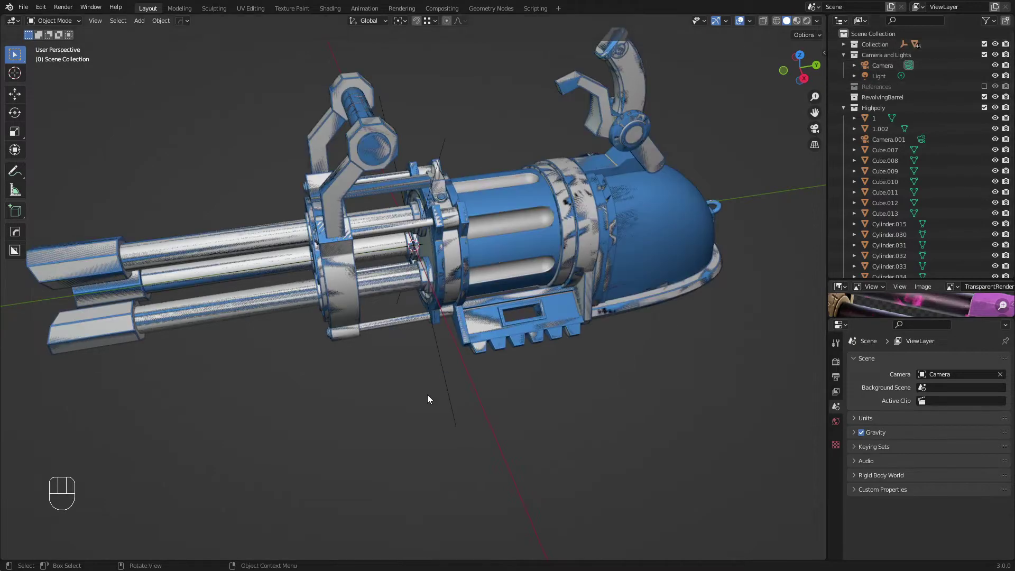
pyautogui.press('x')
pyautogui.hotkey('ctrl', 'z')
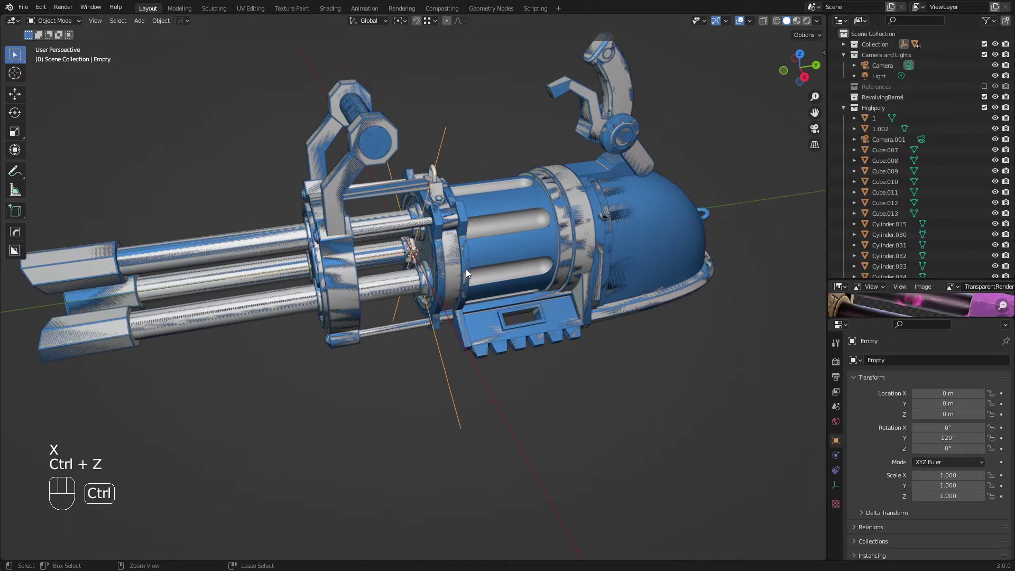
pyautogui.keyDown('ctrl'); pyautogui.moveTo(448, 274); pyautogui.dragTo(460, 279, button='middle'); pyautogui.keyUp('ctrl')
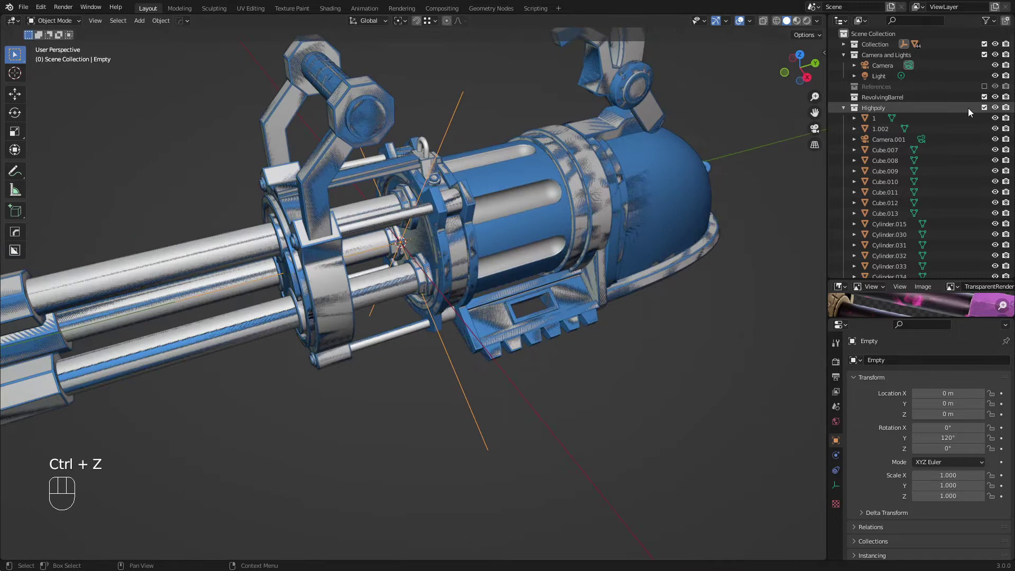
pyautogui.click(984, 108)
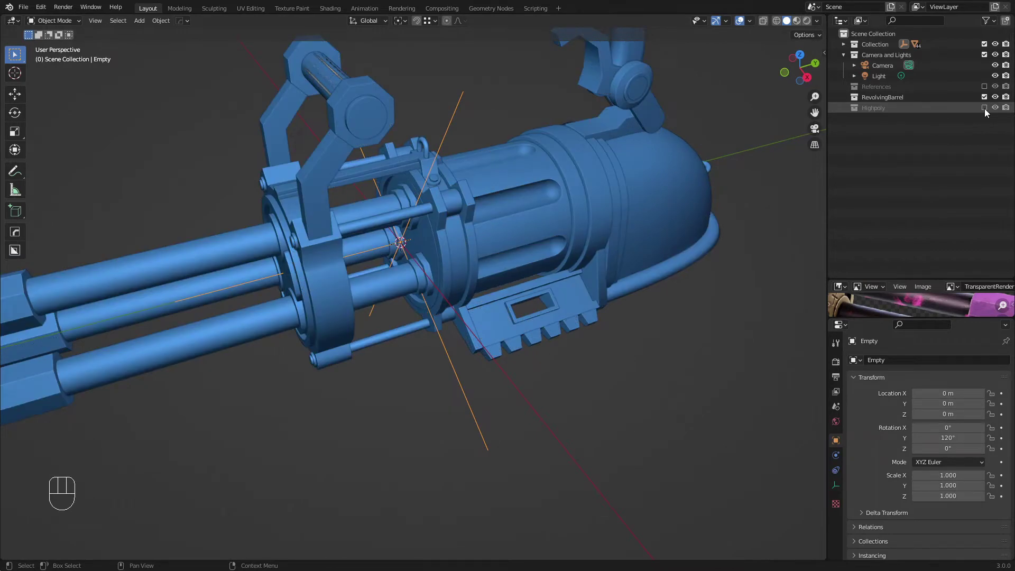
pyautogui.click(983, 108)
pyautogui.click(984, 108)
# Step: Apply the Array modifier on the low-poly muzzle tips at the barrel ends
pyautogui.scroll(-5, 480, 237)
pyautogui.moveTo(480, 236); pyautogui.dragTo(510, 252, button='middle')
pyautogui.click(362, 349)
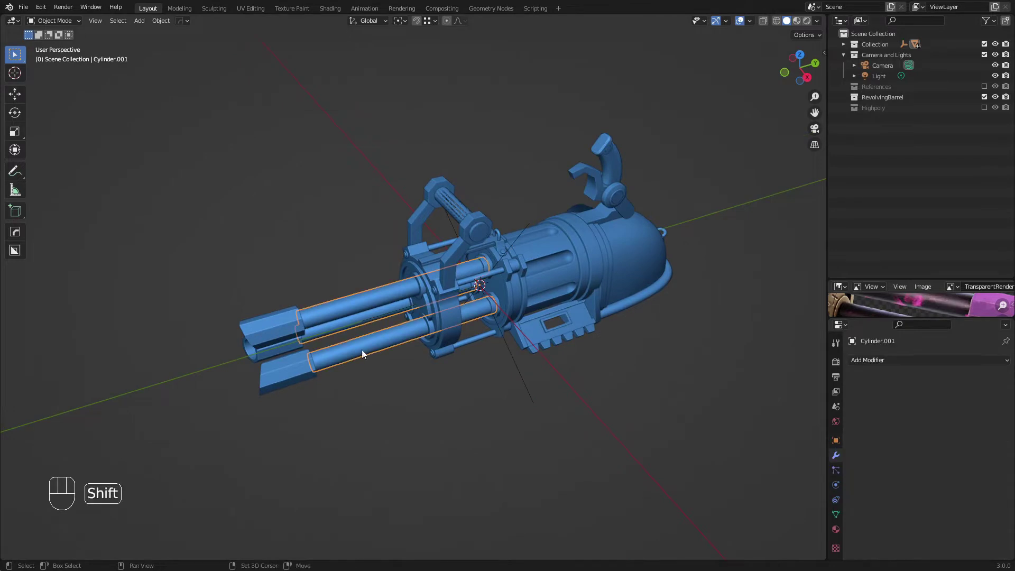
pyautogui.keyDown('shift'); pyautogui.moveTo(363, 350); pyautogui.dragTo(408, 296, button='middle'); pyautogui.keyUp('shift')
pyautogui.moveTo(408, 296); pyautogui.dragTo(438, 300, button='middle')
pyautogui.click(313, 338)
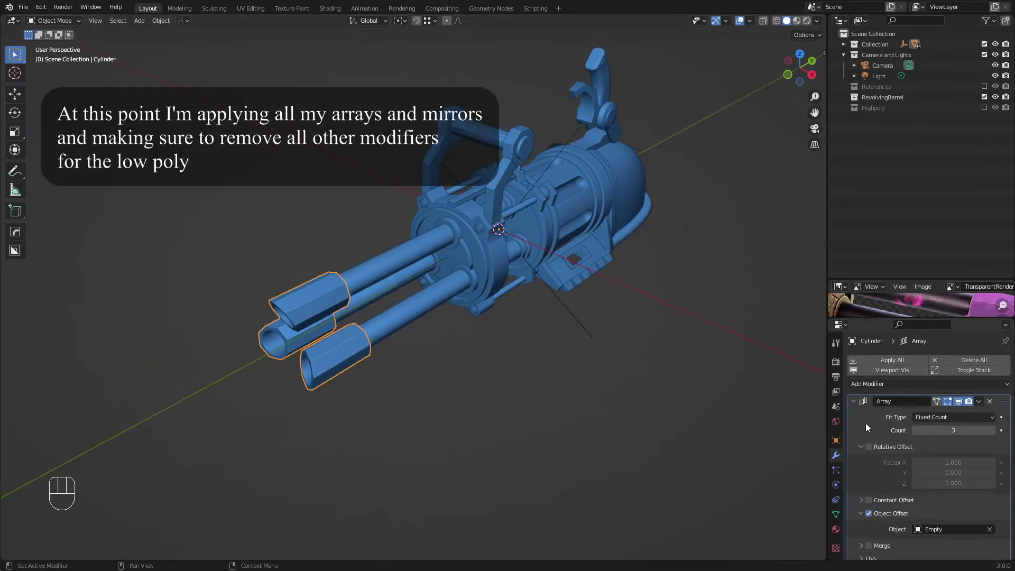
pyautogui.hotkey('ctrl', 'a')
# Step: Expand the low-poly Collection in the outliner and apply the Mirror modifier on Cube, the front handle's side arms
pyautogui.click(491, 302)
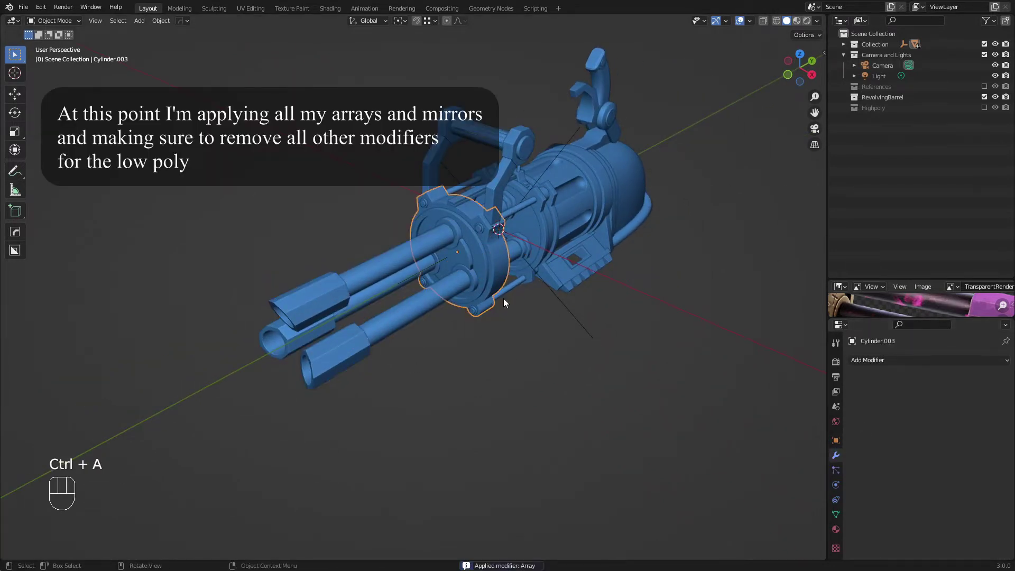
pyautogui.click(503, 302)
pyautogui.click(844, 44)
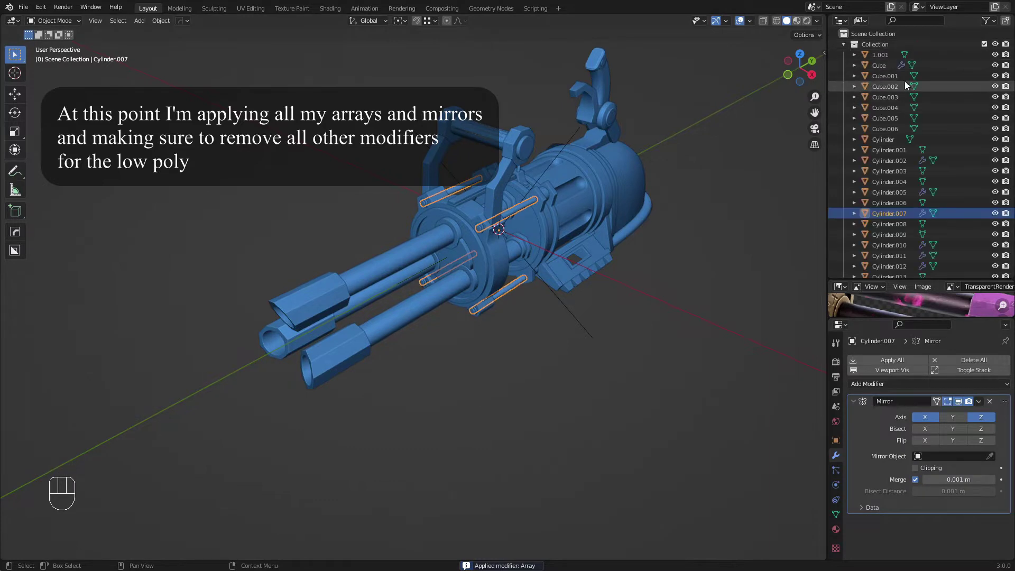
pyautogui.click(880, 65)
pyautogui.hotkey('ctrl', 'a')
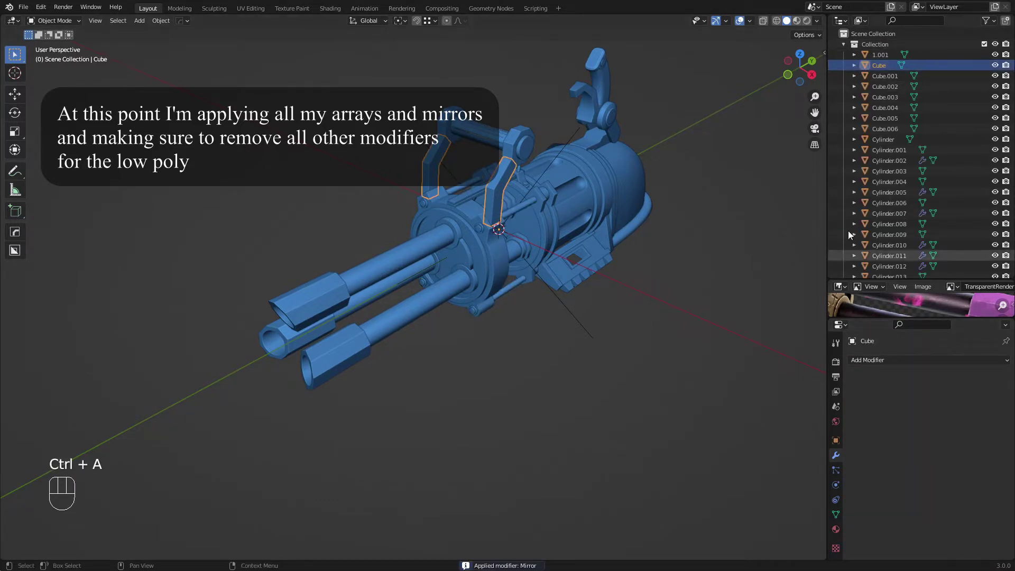
# Step: Examine the UV islands of the front handle's side arms in the UV Editing workspace and view the arms in isolation
pyautogui.press('Tab')
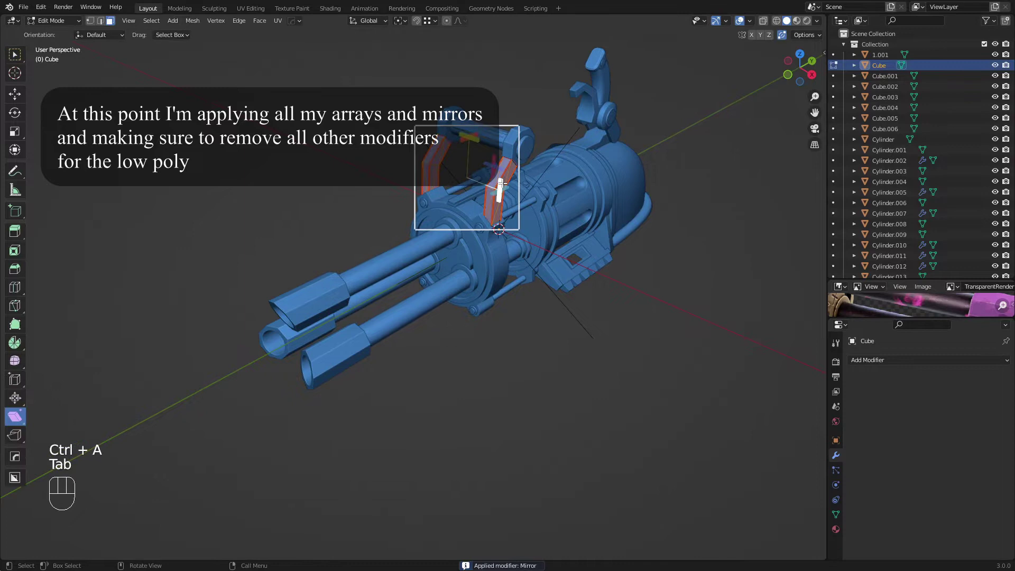
pyautogui.press('a')
pyautogui.click(246, 7)
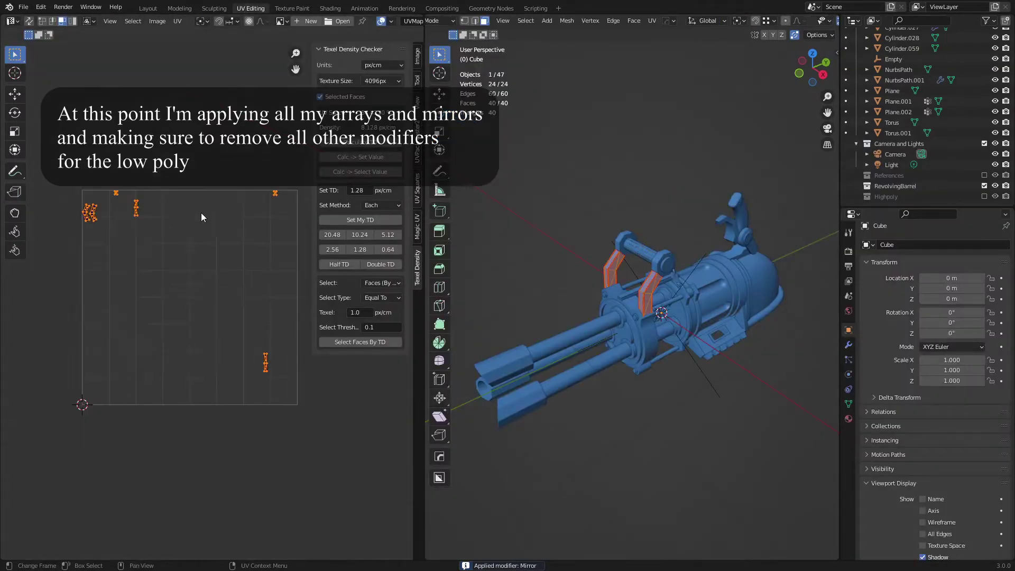
pyautogui.scroll(3, 158, 238)
pyautogui.moveTo(127, 243); pyautogui.dragTo(270, 328, button='middle')
pyautogui.scroll(5, 215, 303)
pyautogui.click(115, 266)
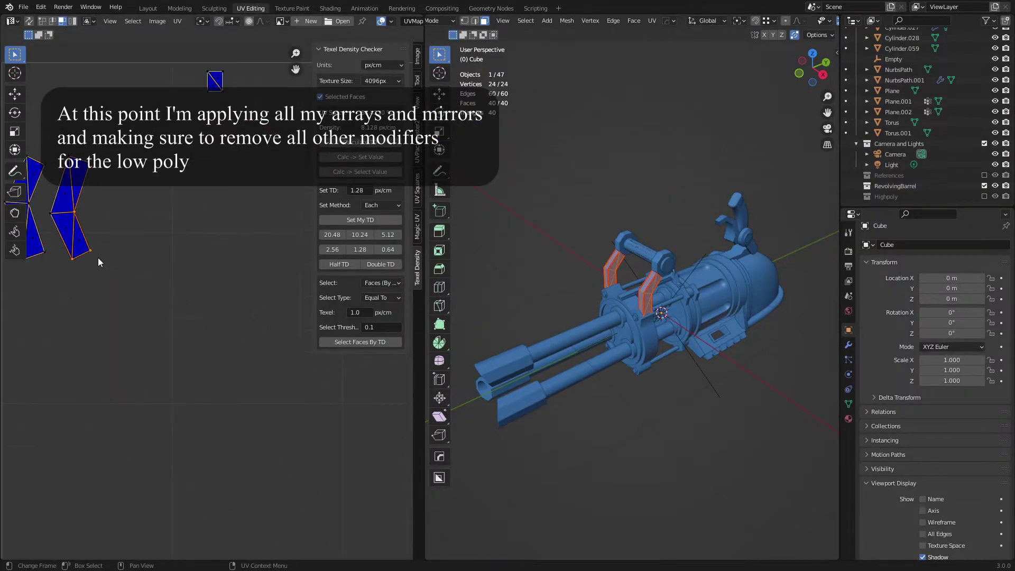
pyautogui.press('g')
pyautogui.click(88, 218)
pyautogui.press('Tab')
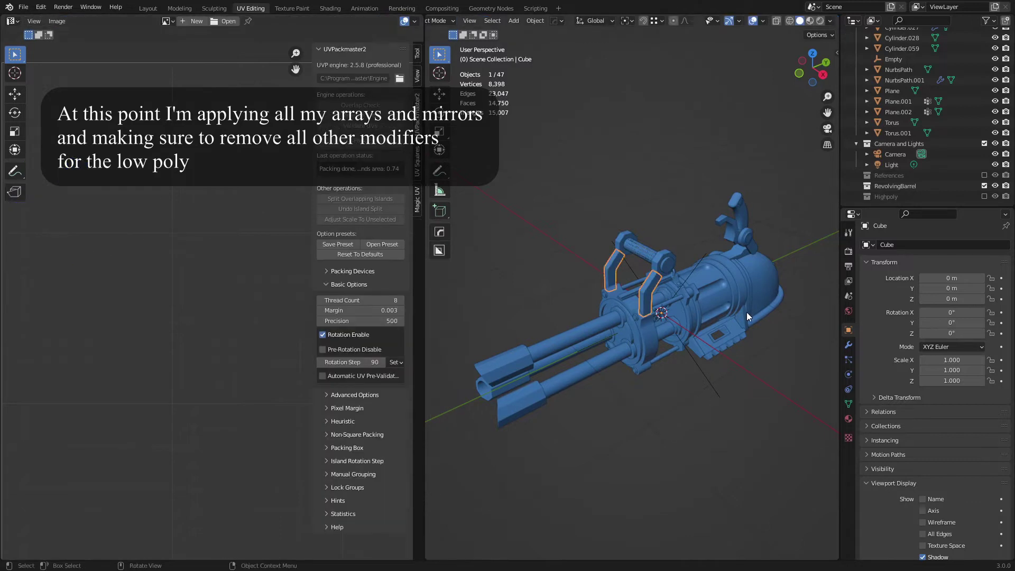
pyautogui.press('KP_Divide')
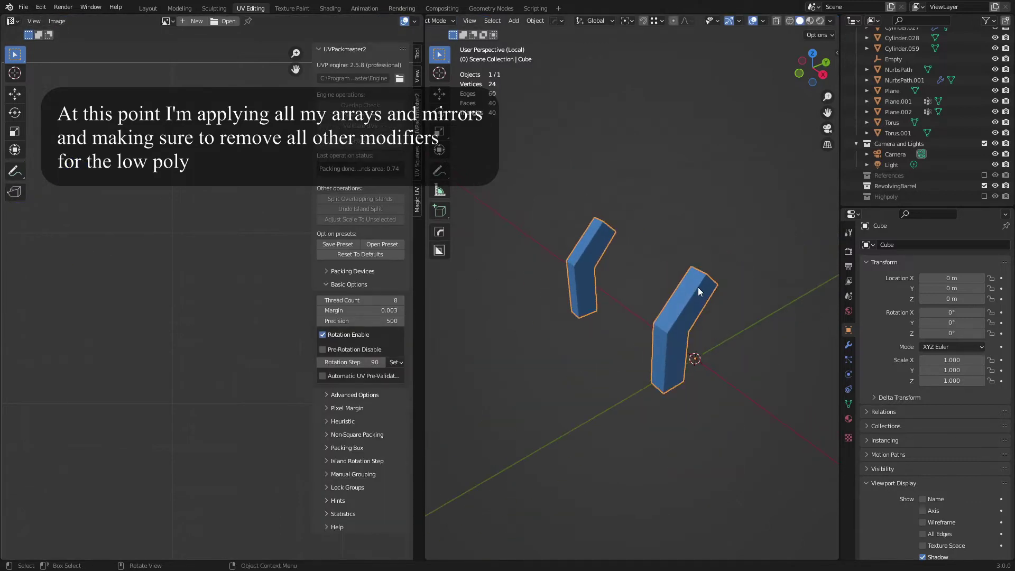
pyautogui.press('KP_Divide')
# Step: Apply the Array modifiers on Cylinder.002 and Cylinder.005, the ring sets around the barrels
pyautogui.scroll(10, 930, 132)
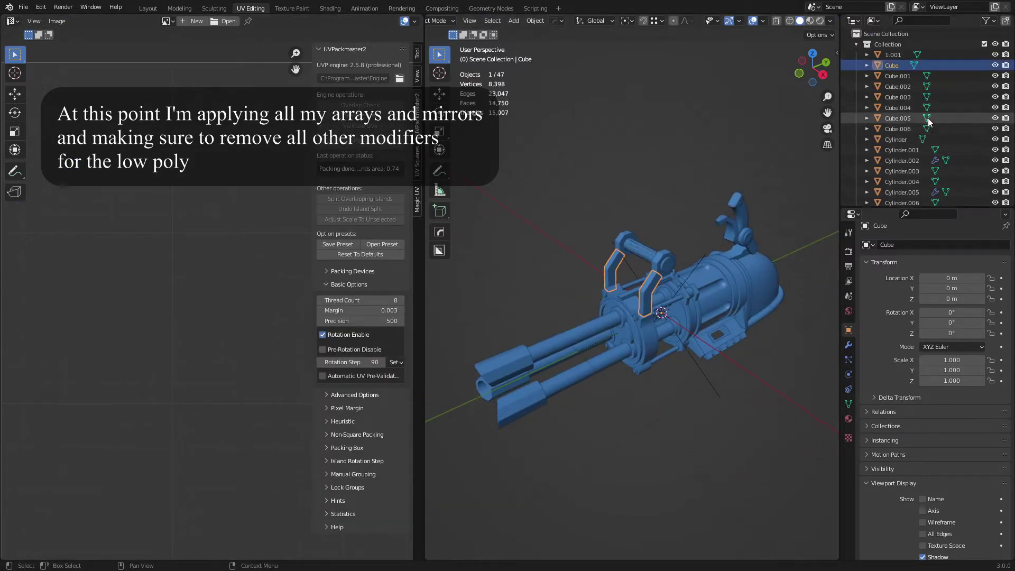
pyautogui.click(900, 161)
pyautogui.click(848, 346)
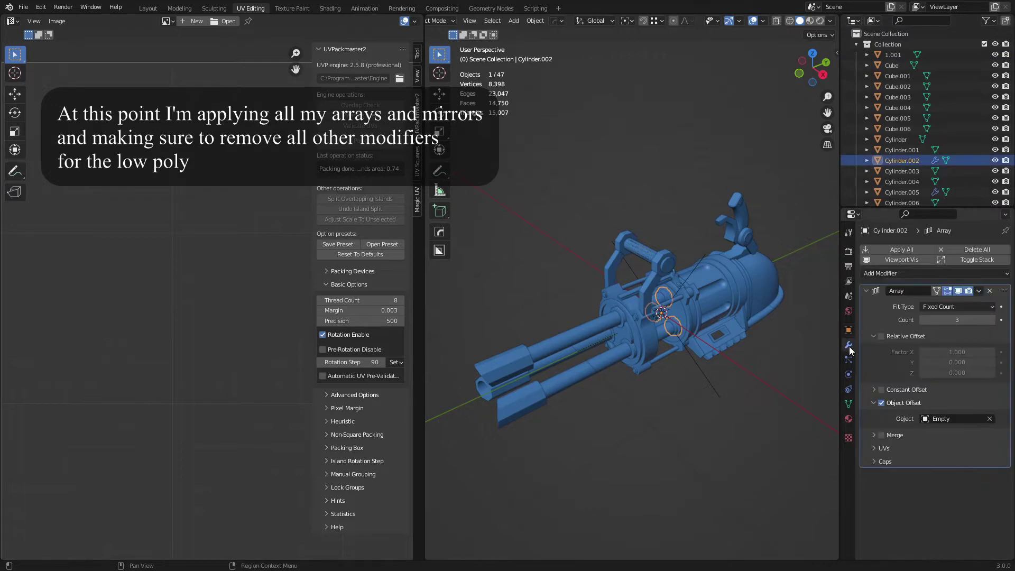
pyautogui.hotkey('ctrl', 'a')
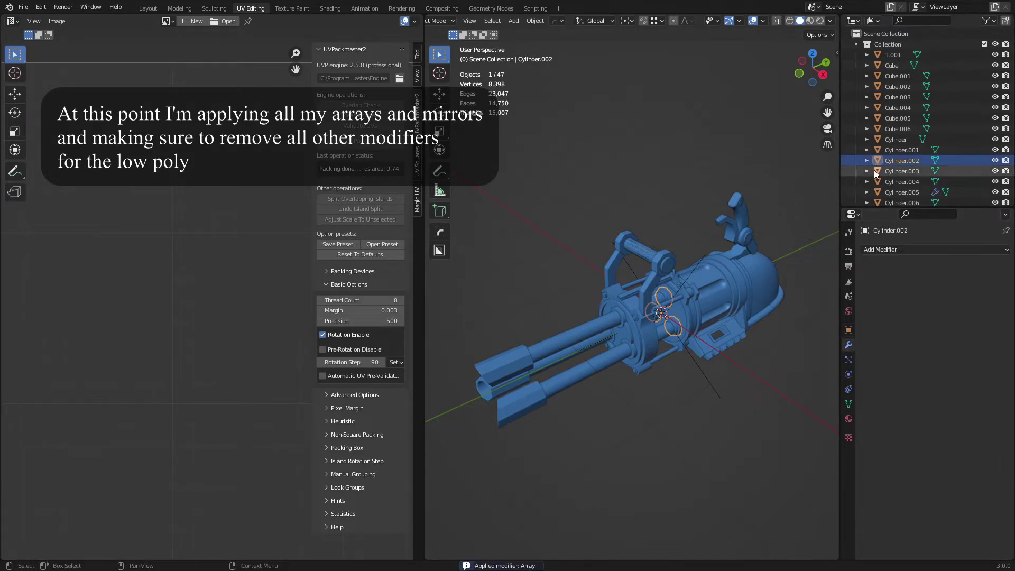
pyautogui.scroll(-2, 879, 167)
pyautogui.click(896, 150)
pyautogui.hotkey('ctrl', 'a')
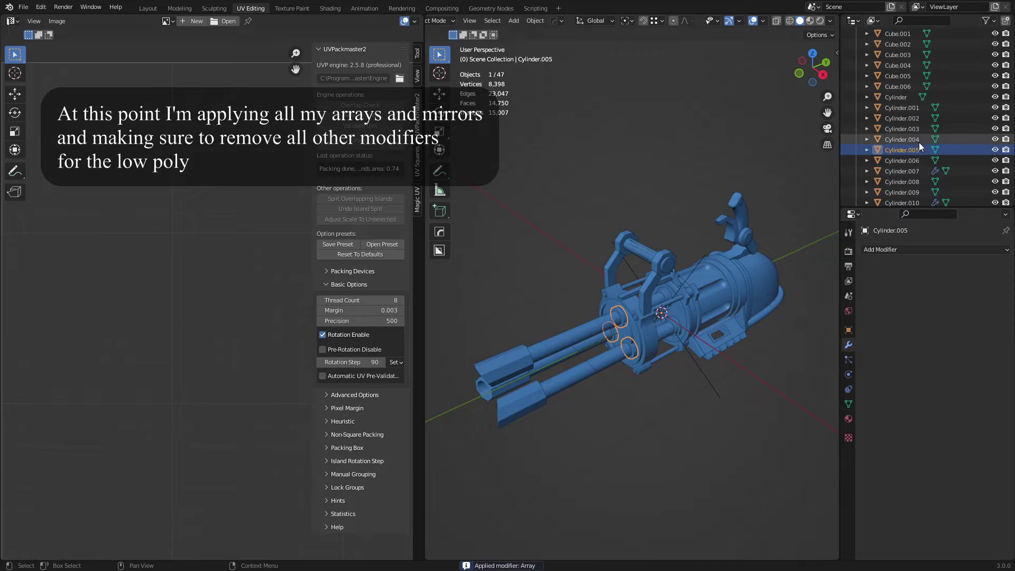
# Step: Apply the Mirror modifier on Cylinder.007, the long rods around the barrels
pyautogui.scroll(-2, 919, 142)
pyautogui.click(904, 130)
pyautogui.hotkey('ctrl', 'a')
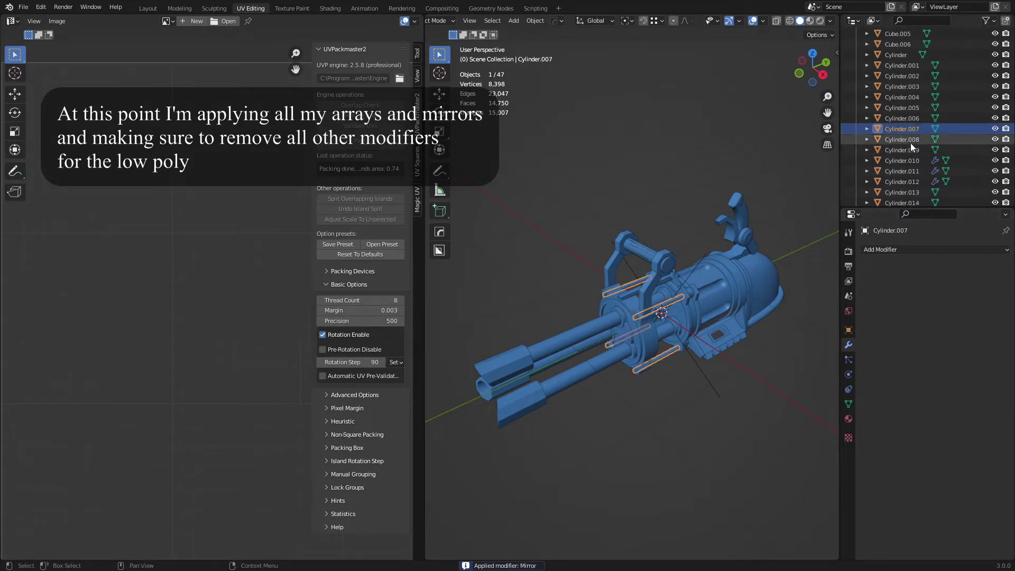
# Step: Remove the Bevel modifier from Cylinder.010, the notched plate behind the barrels, without applying it
pyautogui.click(908, 159)
pyautogui.hotkey('ctrl', 'a')
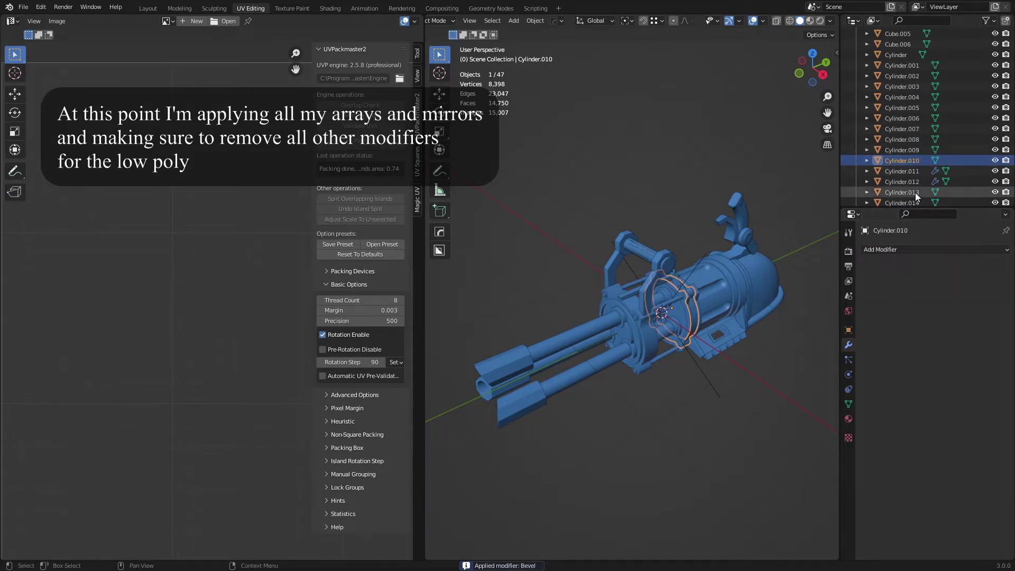
pyautogui.hotkey('ctrl', 'z')
pyautogui.scroll(6, 735, 253)
pyautogui.press('g')
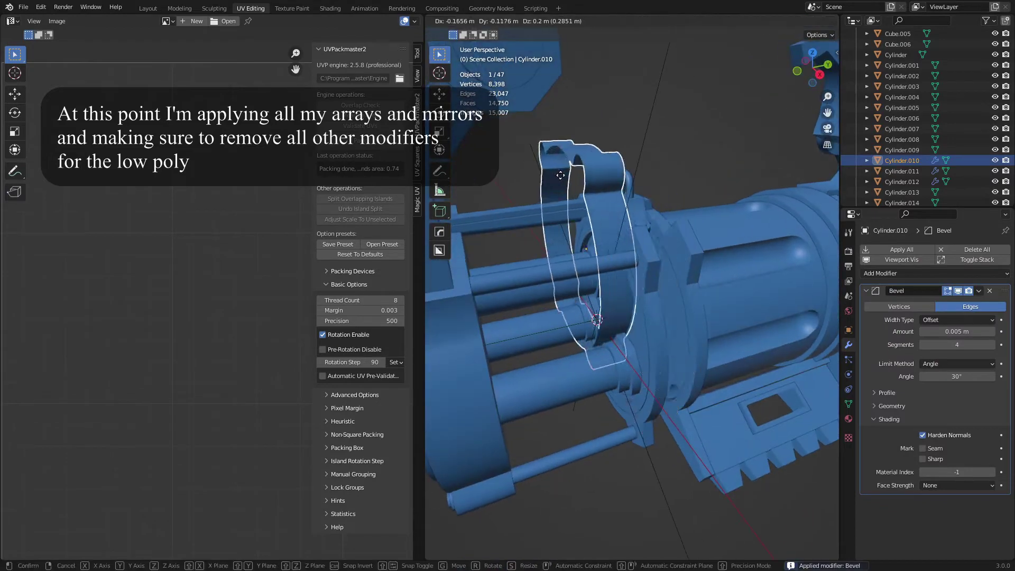
pyautogui.rightClick(560, 174)
pyautogui.click(989, 291)
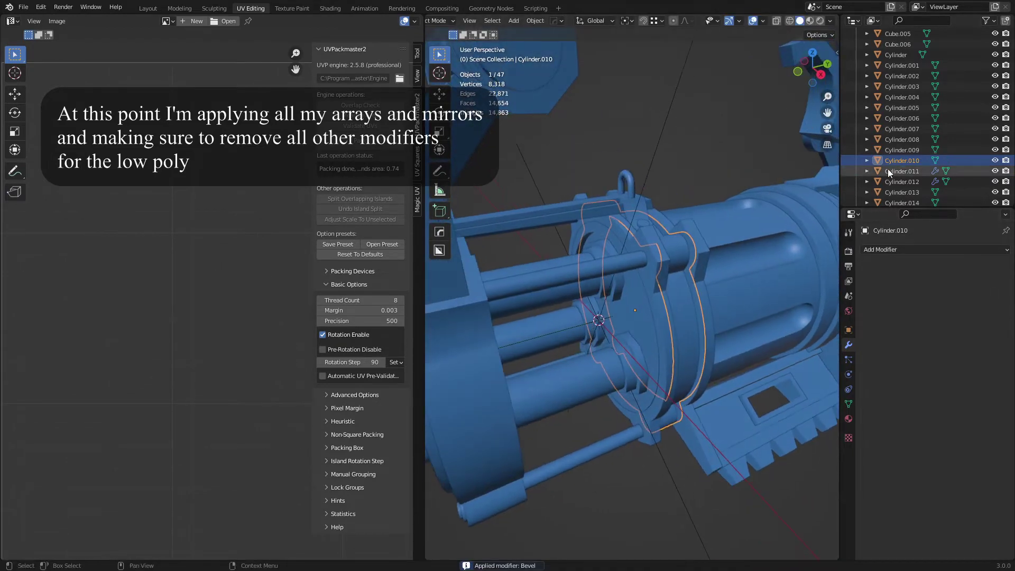
# Step: Apply the Mirror modifiers on Cylinder.011 and Cylinder.012 at the front handle
pyautogui.click(901, 170)
pyautogui.hotkey('ctrl', 'a')
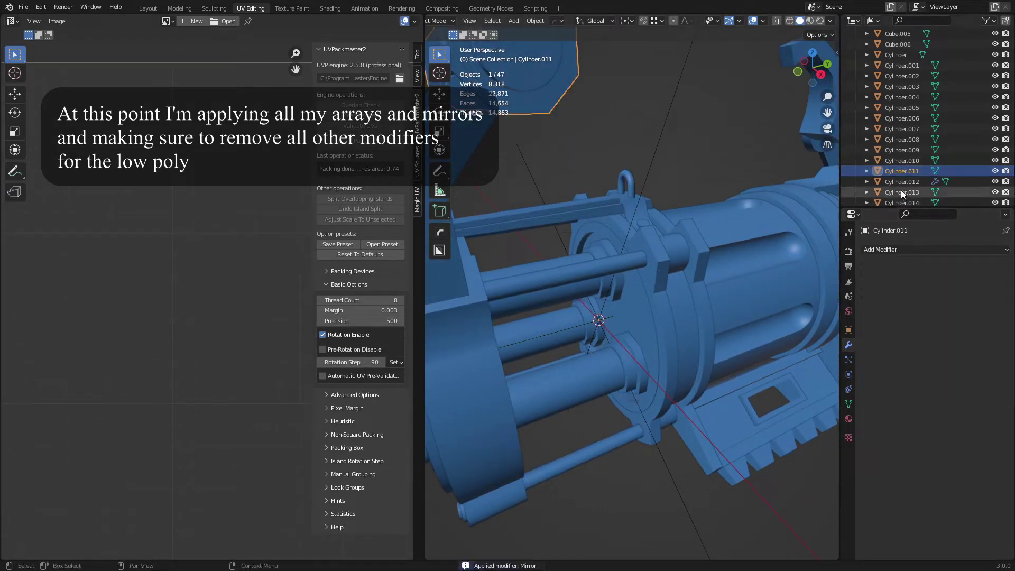
pyautogui.click(901, 181)
pyautogui.hotkey('ctrl', 'a')
# Step: Apply the Mirror modifiers on Cylinder.017, Cylinder.018 and Cylinder.019, including the side rail's window frame and teeth
pyautogui.scroll(-4, 912, 148)
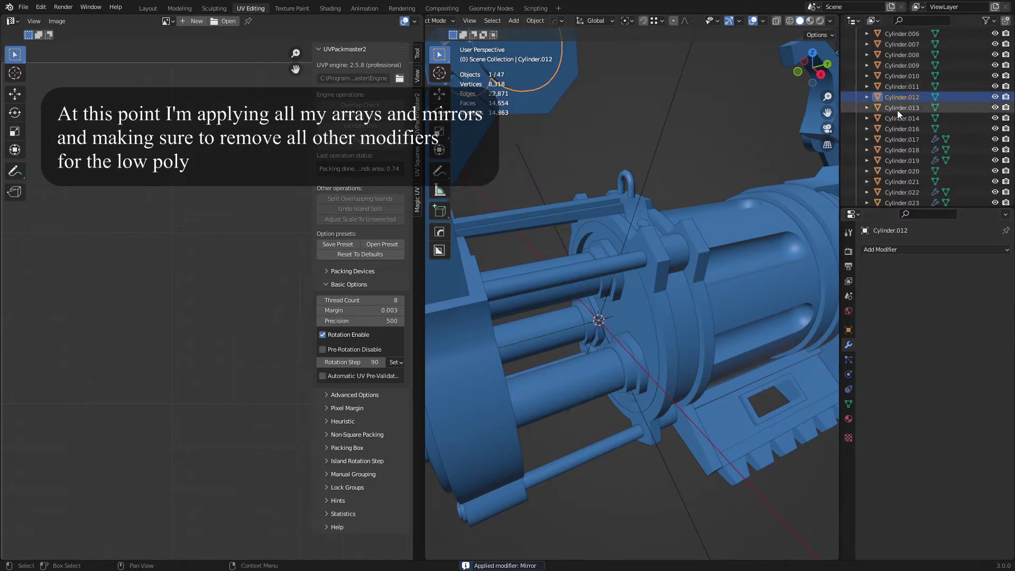
pyautogui.click(898, 140)
pyautogui.hotkey('ctrl', 'a')
pyautogui.click(902, 149)
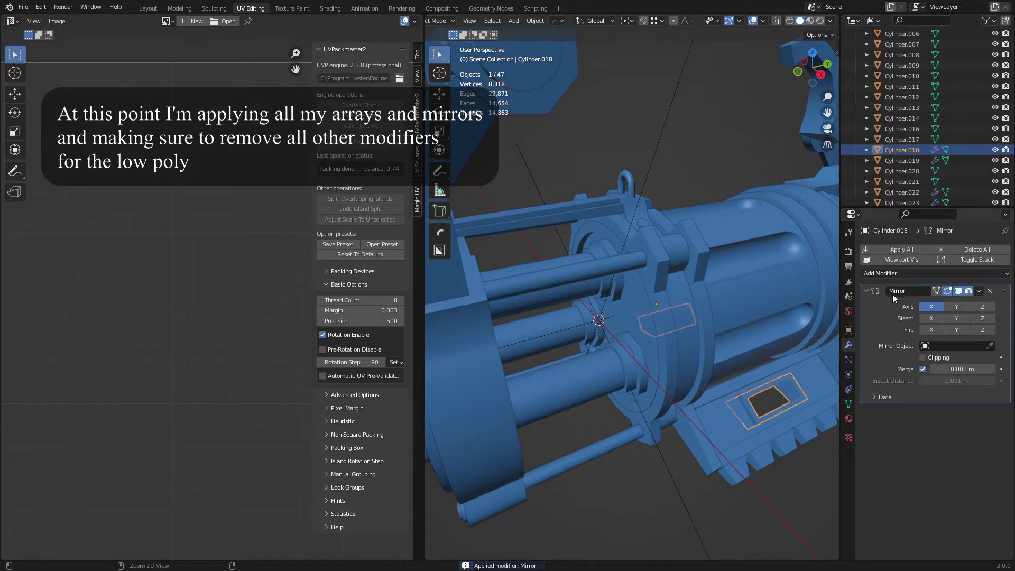
pyautogui.hotkey('ctrl', 'a')
pyautogui.click(898, 160)
pyautogui.hotkey('ctrl', 'a')
# Step: Apply the Mirror modifiers on Cylinder.022, Cylinder.023 and Cylinder.024
pyautogui.scroll(-3, 911, 138)
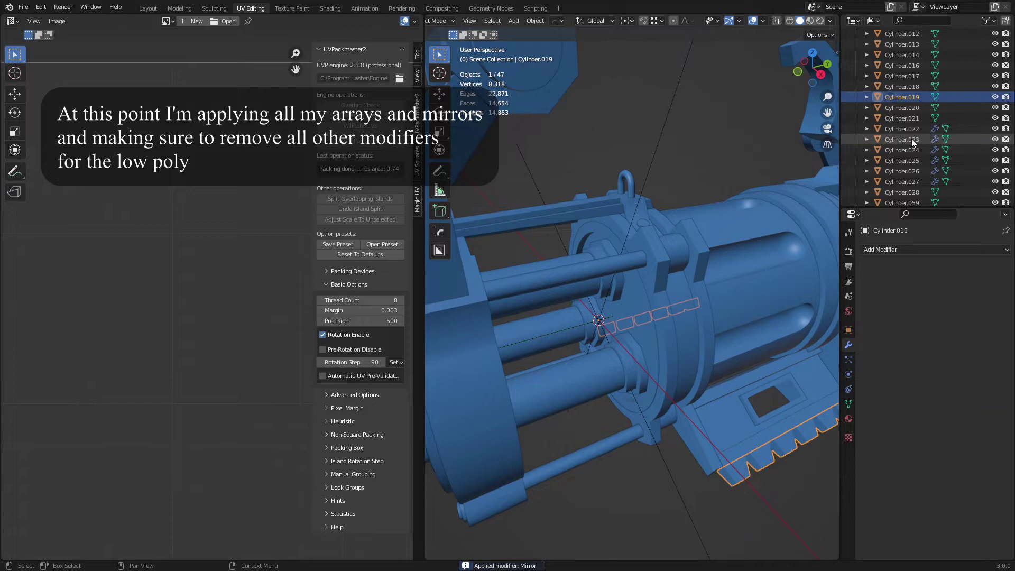
pyautogui.click(908, 129)
pyautogui.hotkey('ctrl', 'a')
pyautogui.click(903, 140)
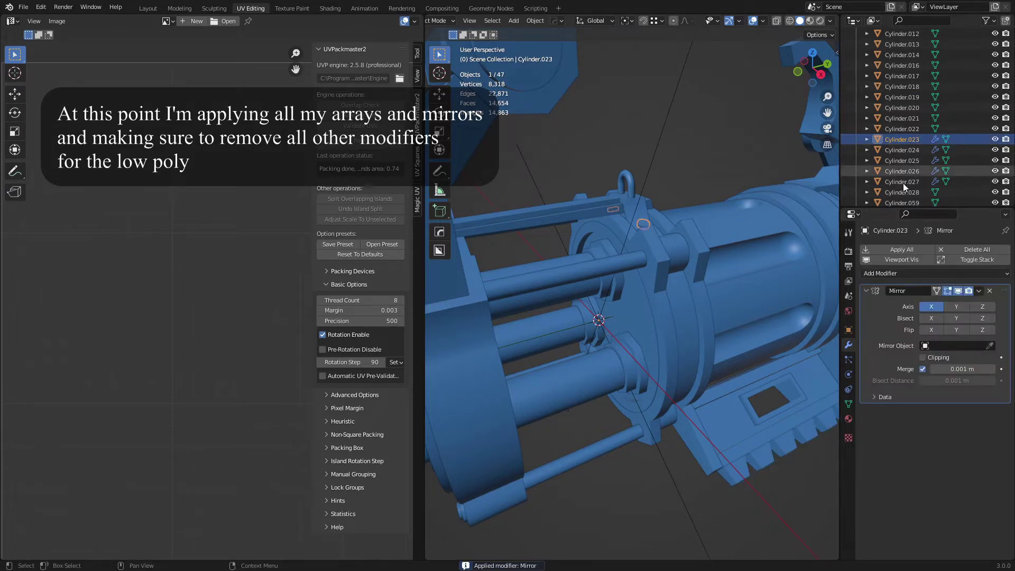
pyautogui.hotkey('ctrl', 'a')
pyautogui.click(889, 152)
pyautogui.hotkey('ctrl', 'a')
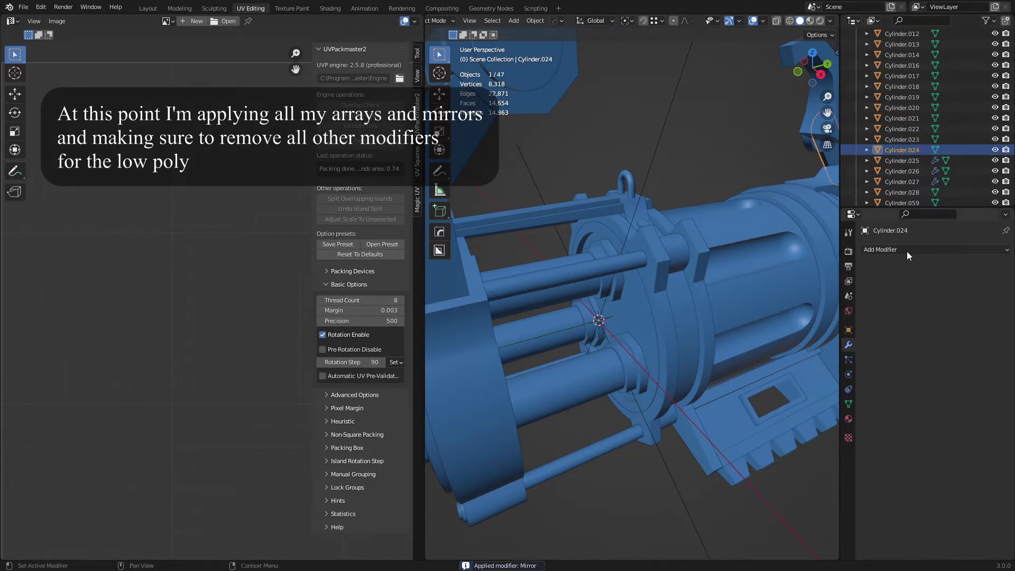
# Step: Apply the Mirror modifiers on Cylinder.025, Cylinder.026 and Cylinder.027
pyautogui.click(902, 160)
pyautogui.hotkey('ctrl', 'a')
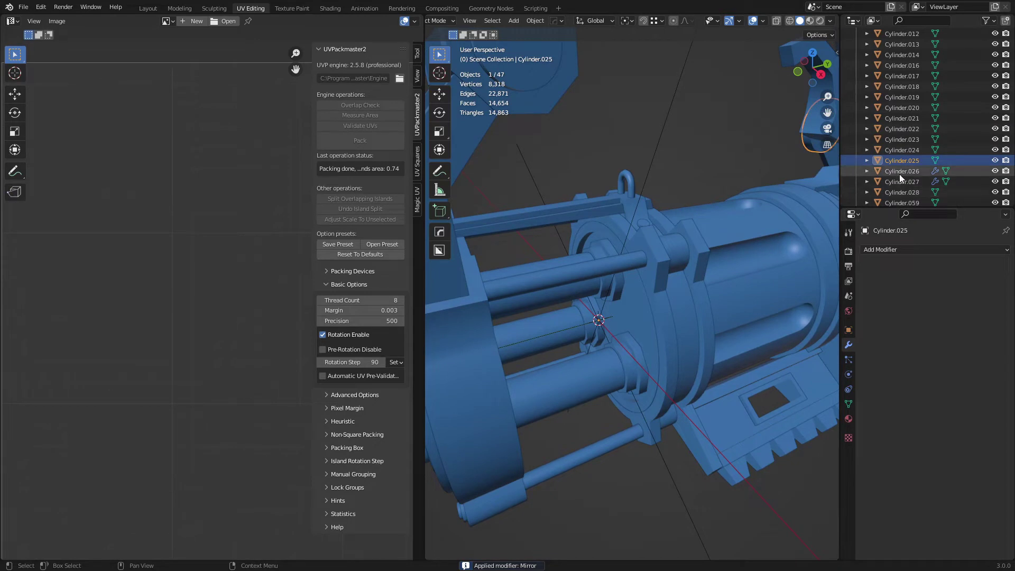
pyautogui.click(898, 172)
pyautogui.hotkey('ctrl', 'a')
pyautogui.click(887, 180)
pyautogui.hotkey('ctrl', 'a')
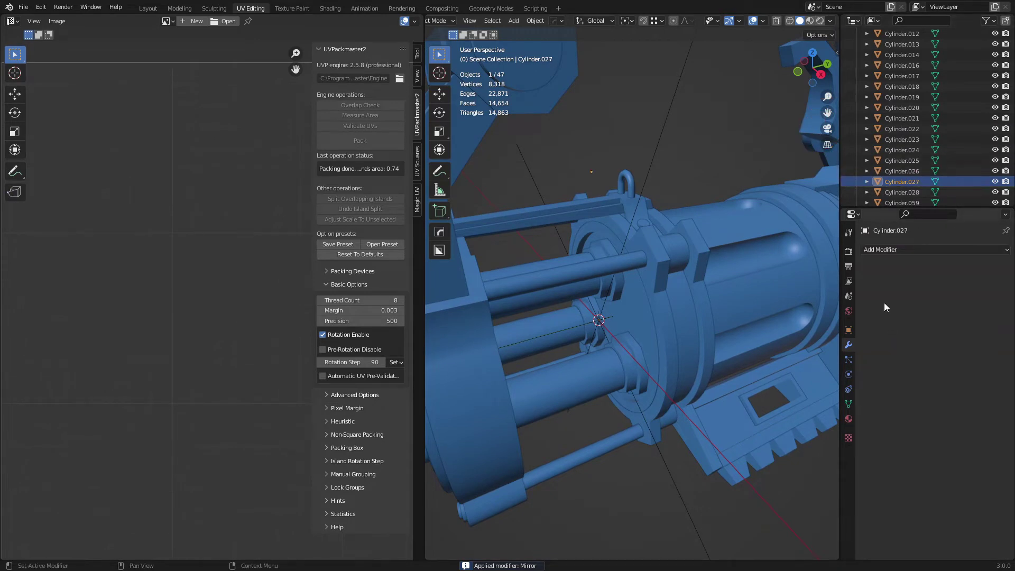
# Step: Check the UVs of Cylinder.028, the surplus cylinder overlapping the front handle's grip, and delete the object
pyautogui.scroll(-5, 740, 265)
pyautogui.click(676, 245)
pyautogui.moveTo(676, 245); pyautogui.dragTo(712, 252, button='middle')
pyautogui.scroll(3, 712, 251)
pyautogui.press('a')
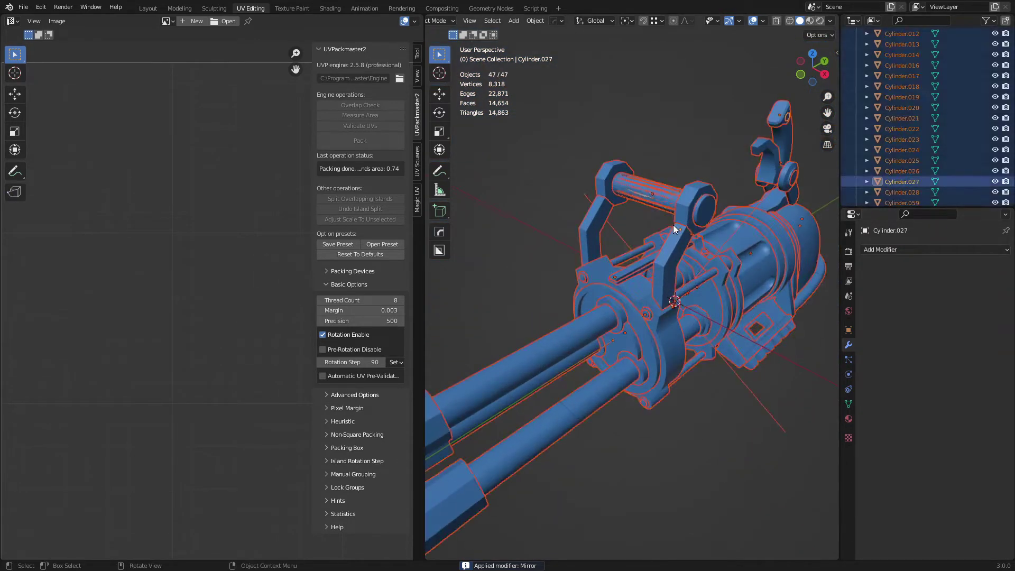
pyautogui.scroll(3, 648, 276)
pyautogui.click(649, 248)
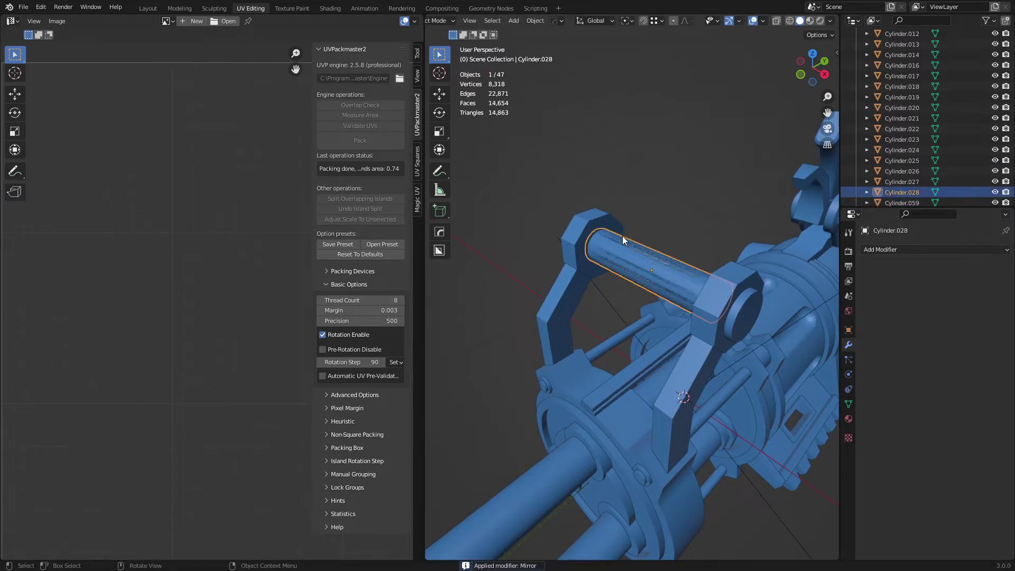
pyautogui.press('Tab')
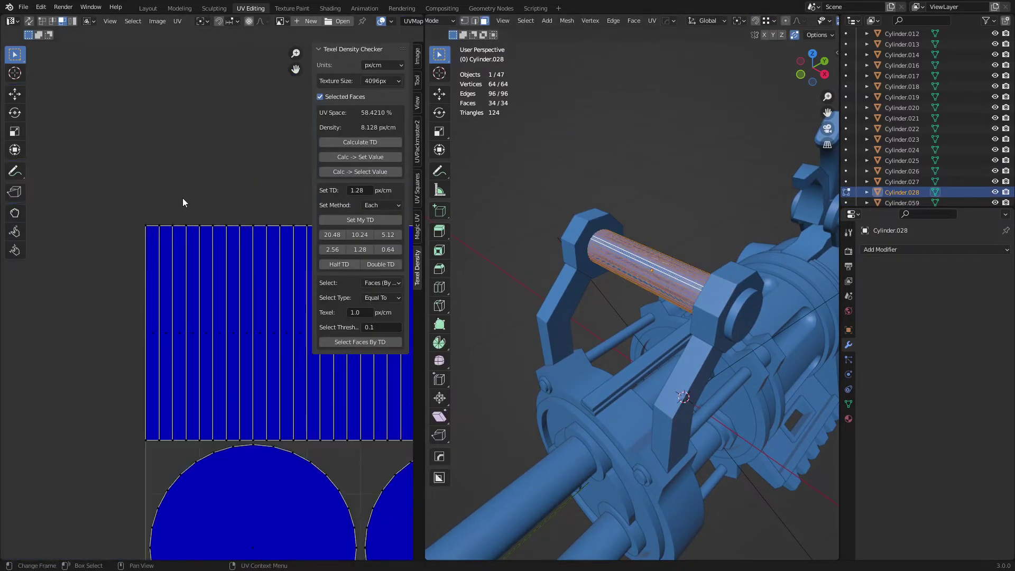
pyautogui.press('Tab')
pyautogui.press('Delete')
# Step: Delete the Empty whose long axes cross the middle of the low-poly gun
pyautogui.scroll(-4, 613, 259)
pyautogui.moveTo(610, 278); pyautogui.dragTo(655, 420, button='middle')
pyautogui.click(657, 420)
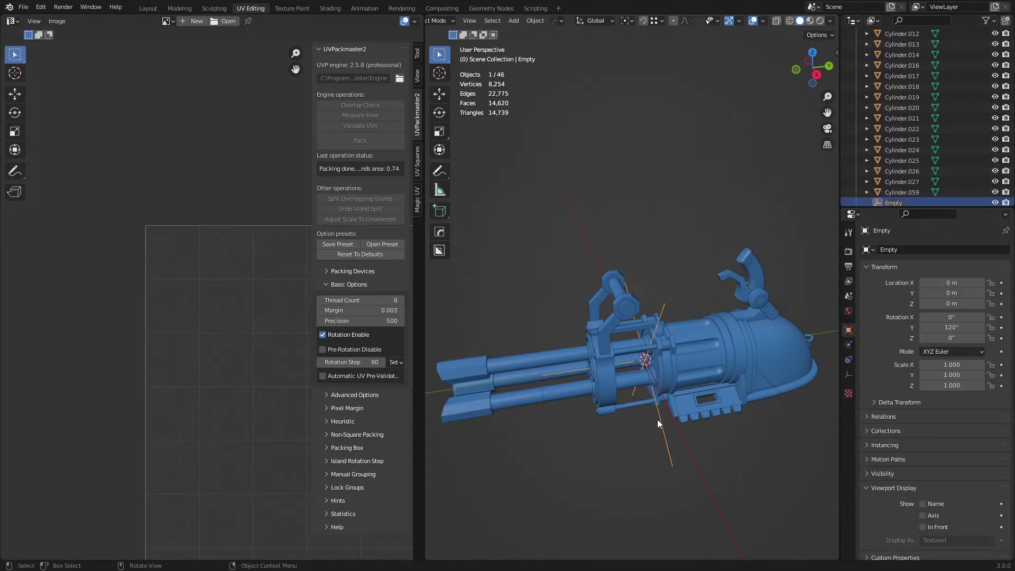
pyautogui.press('x')
pyautogui.click(657, 420)
pyautogui.hotkey('ctrl', 'z')
pyautogui.press('x')
pyautogui.click(654, 410)
# Step: Remove the Bevel modifier from NurbsPath.001, the domed rear housing of the low-poly gun
pyautogui.moveTo(651, 405); pyautogui.dragTo(639, 360, button='middle')
pyautogui.press('a')
pyautogui.click(639, 336)
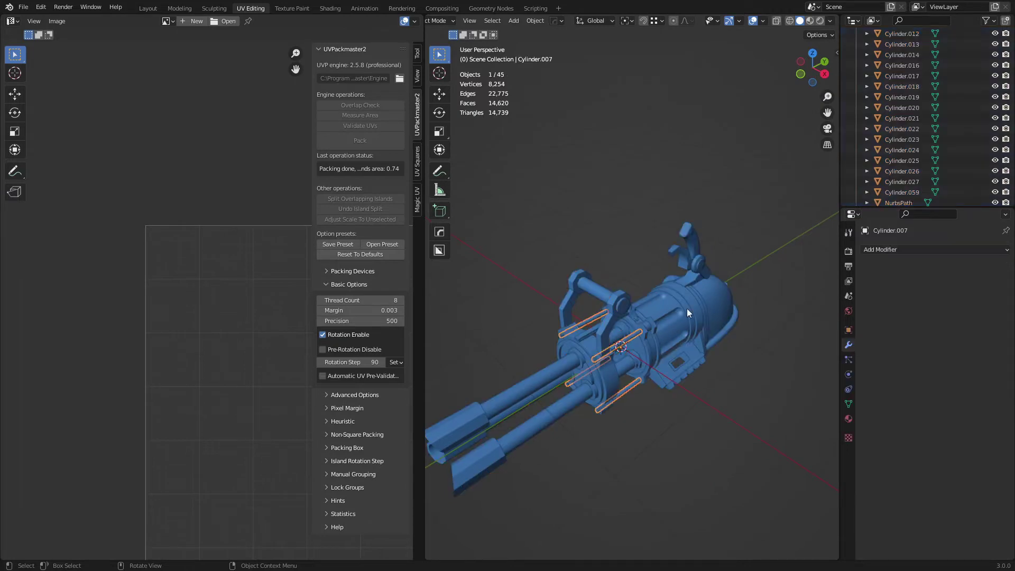
pyautogui.scroll(-5, 925, 132)
pyautogui.click(904, 80)
pyautogui.scroll(2, 685, 288)
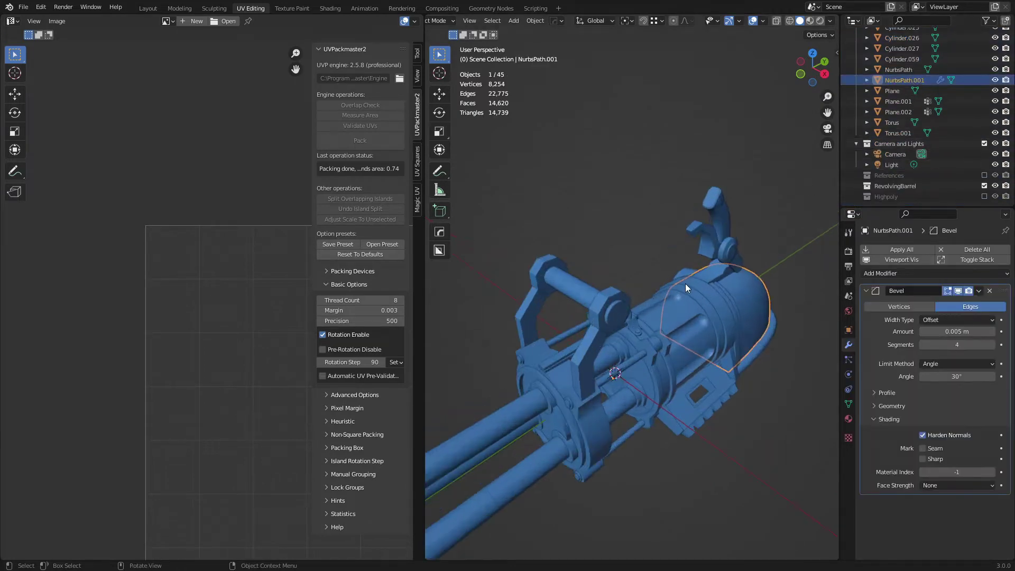
pyautogui.moveTo(685, 287); pyautogui.dragTo(734, 317, button='middle')
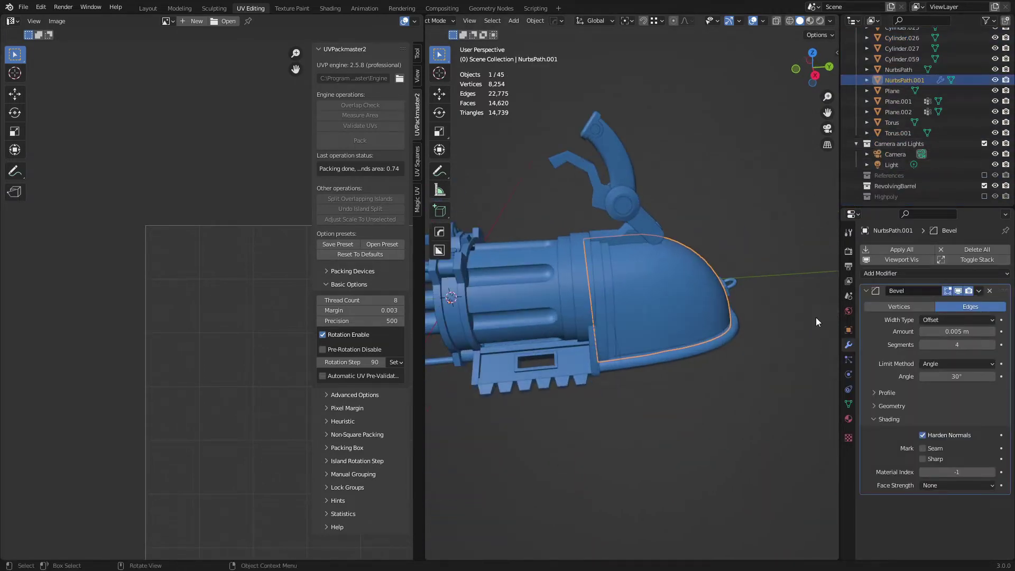
pyautogui.click(989, 291)
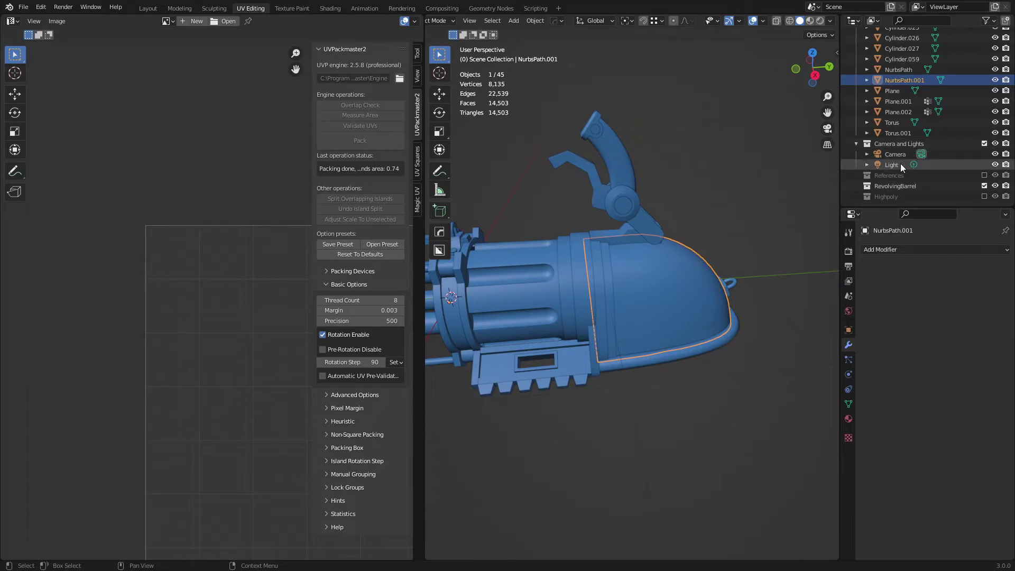
# Step: Clear the selection, then select the muzzle block, the front clamp ring with its inner piece, and the front handle's octagonal end caps
pyautogui.scroll(-5, 608, 263)
pyautogui.press('a')
pyautogui.press('a')
pyautogui.moveTo(606, 263); pyautogui.dragTo(685, 294, button='middle')
pyautogui.scroll(2, 685, 294)
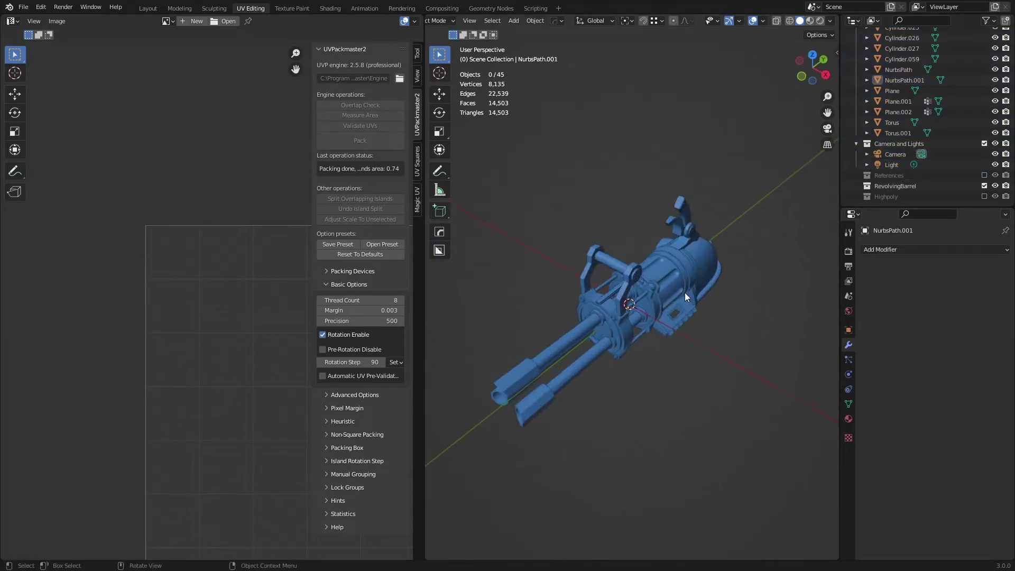
pyautogui.scroll(3, 635, 238)
pyautogui.click(522, 335)
pyautogui.moveTo(583, 329); pyautogui.dragTo(617, 284, button='middle')
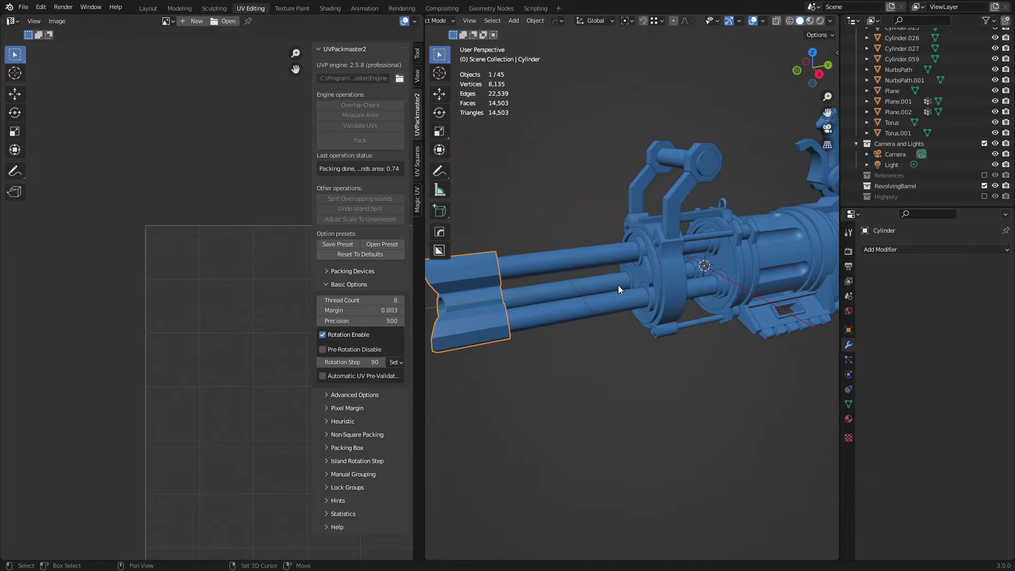
pyautogui.scroll(1, 634, 262)
pyautogui.keyDown('shift'); pyautogui.moveTo(653, 246); pyautogui.dragTo(664, 291, button='middle'); pyautogui.keyUp('shift')
pyautogui.keyDown('shift'); pyautogui.click(664, 276); pyautogui.keyUp('shift')
pyautogui.scroll(2, 664, 294)
pyautogui.keyDown('shift'); pyautogui.moveTo(664, 296); pyautogui.dragTo(619, 351, button='middle'); pyautogui.keyUp('shift')
pyautogui.keyDown('shift'); pyautogui.click(764, 269); pyautogui.keyUp('shift')
pyautogui.scroll(1, 700, 304)
pyautogui.scroll(-3, 637, 312)
pyautogui.keyDown('shift'); pyautogui.click(665, 205); pyautogui.keyUp('shift')
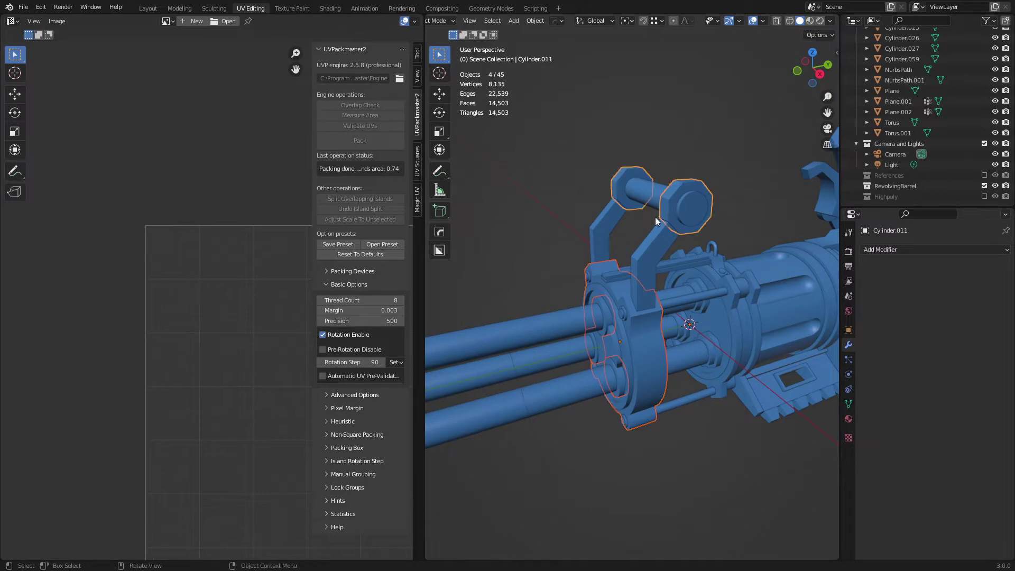
# Step: Add the middle clamp rings and the two bands behind the ribbed barrel housing to the selection
pyautogui.moveTo(639, 254); pyautogui.dragTo(617, 319, button='middle')
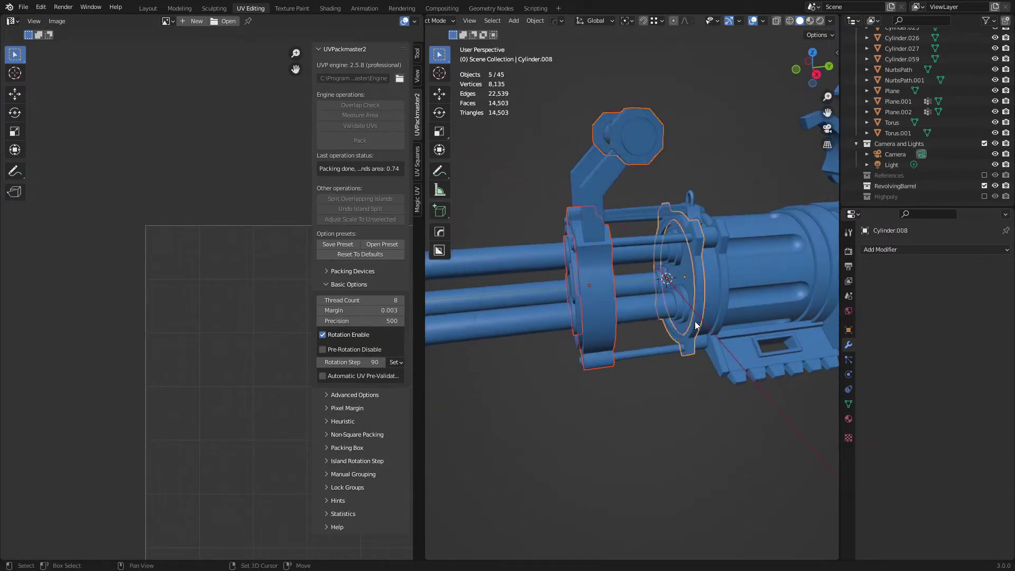
pyautogui.moveTo(695, 326); pyautogui.dragTo(617, 343, button='middle')
pyautogui.keyDown('shift'); pyautogui.click(495, 325); pyautogui.keyUp('shift')
pyautogui.keyDown('shift'); pyautogui.click(602, 356); pyautogui.keyUp('shift')
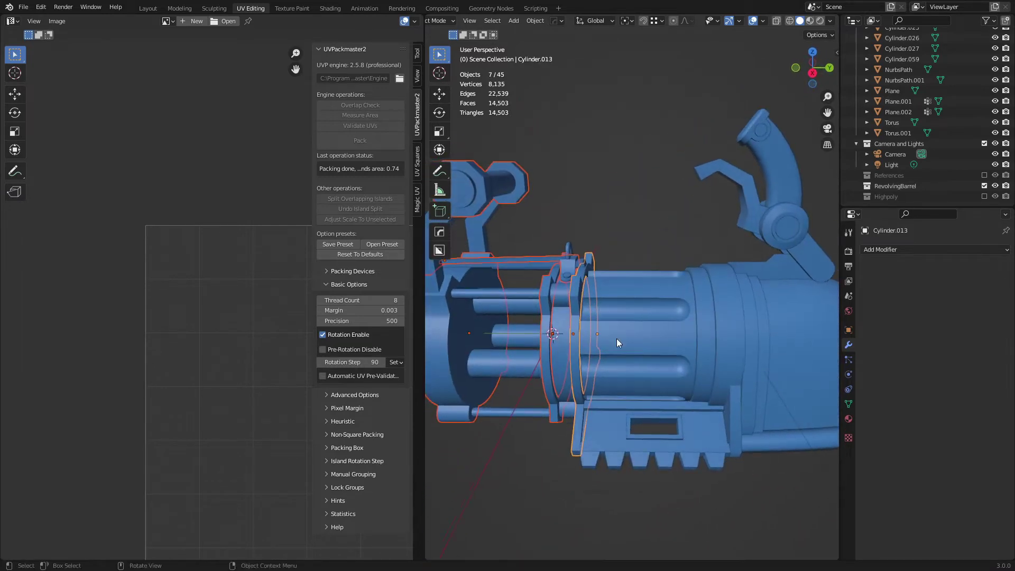
pyautogui.keyDown('shift'); pyautogui.click(750, 376); pyautogui.keyUp('shift')
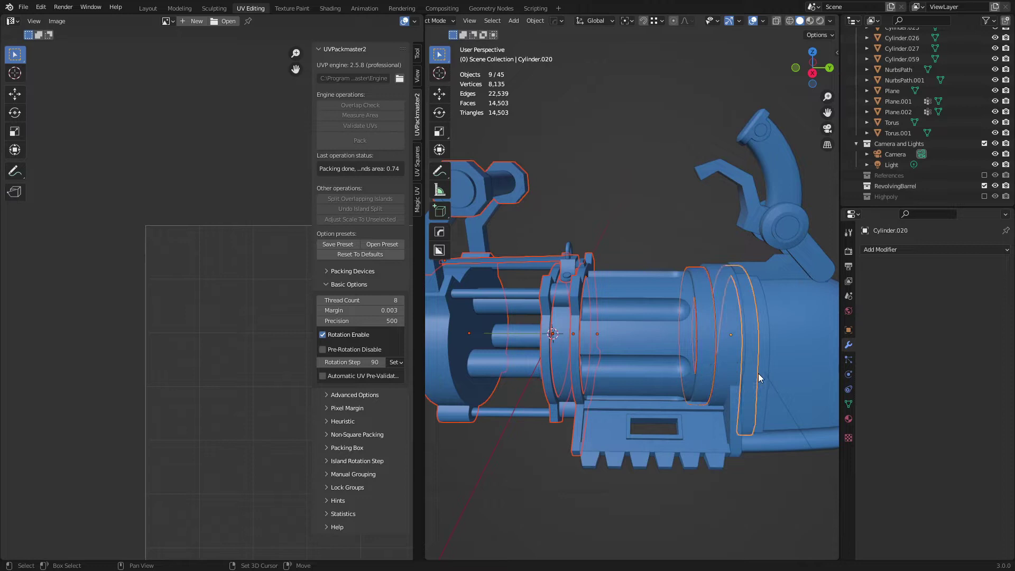
# Step: Add the rear handle's lower arm, hinge cap, trigger lever and grip top cap to the selection
pyautogui.moveTo(758, 373); pyautogui.dragTo(586, 352, button='middle')
pyautogui.moveTo(628, 258); pyautogui.dragTo(593, 222, button='middle')
pyautogui.keyDown('shift'); pyautogui.click(600, 226); pyautogui.keyUp('shift')
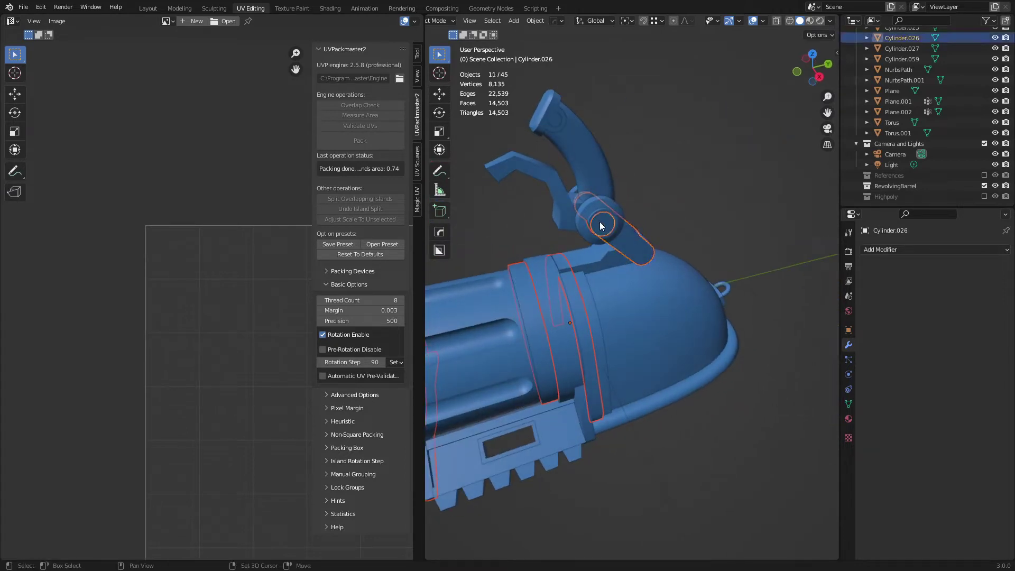
pyautogui.keyDown('shift'); pyautogui.click(555, 189); pyautogui.keyUp('shift')
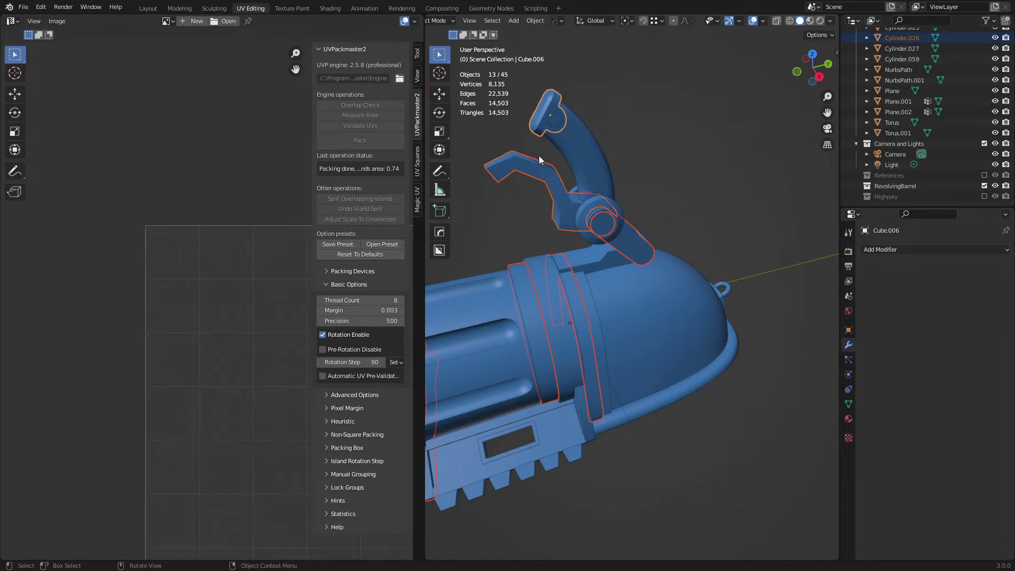
# Step: Test-move the selected parts to check the grouping and join them into a single object
pyautogui.scroll(-3, 539, 160)
pyautogui.moveTo(531, 265); pyautogui.dragTo(650, 252, button='middle')
pyautogui.scroll(1, 578, 274)
pyautogui.press('g')
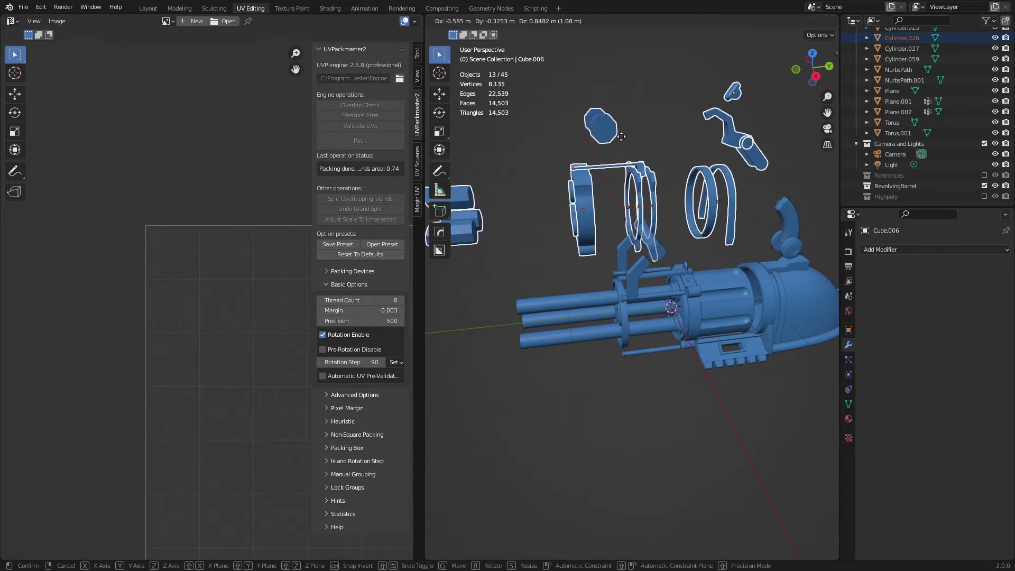
pyautogui.press('Escape')
pyautogui.press('g')
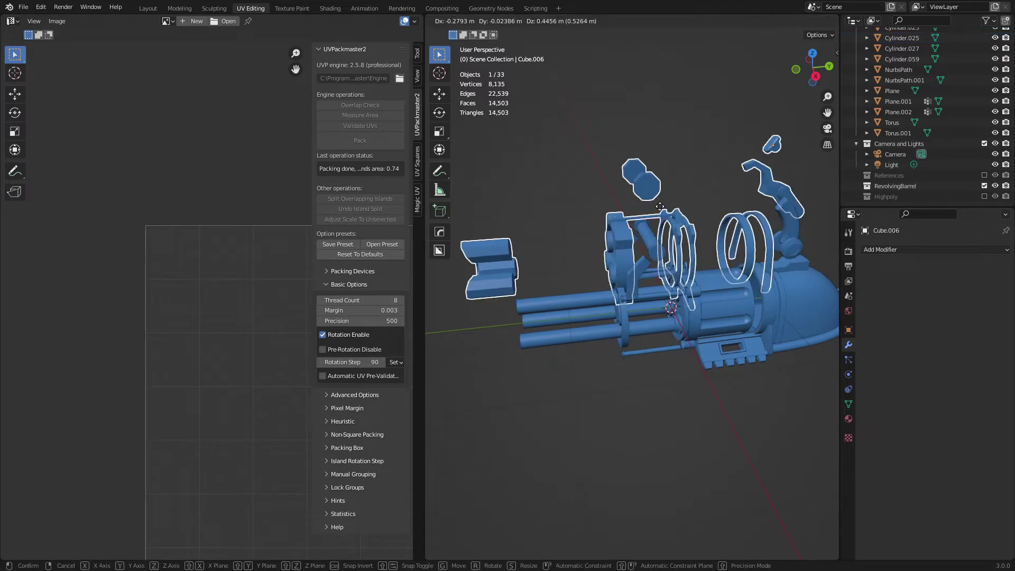
pyautogui.press('Escape')
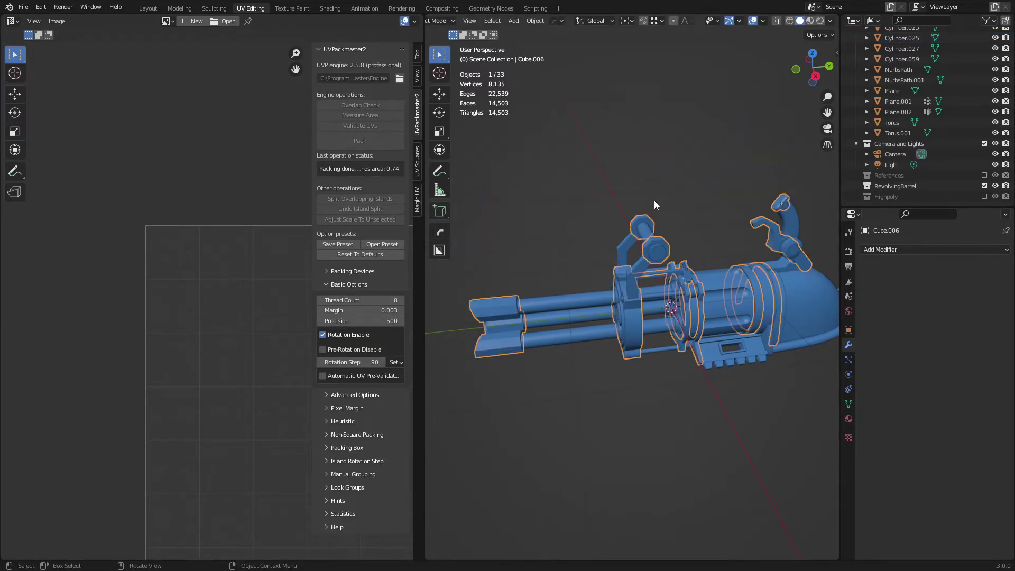
# Step: Rename the joined object Cube.006 as Set1_low and hide it
pyautogui.scroll(10, 898, 116)
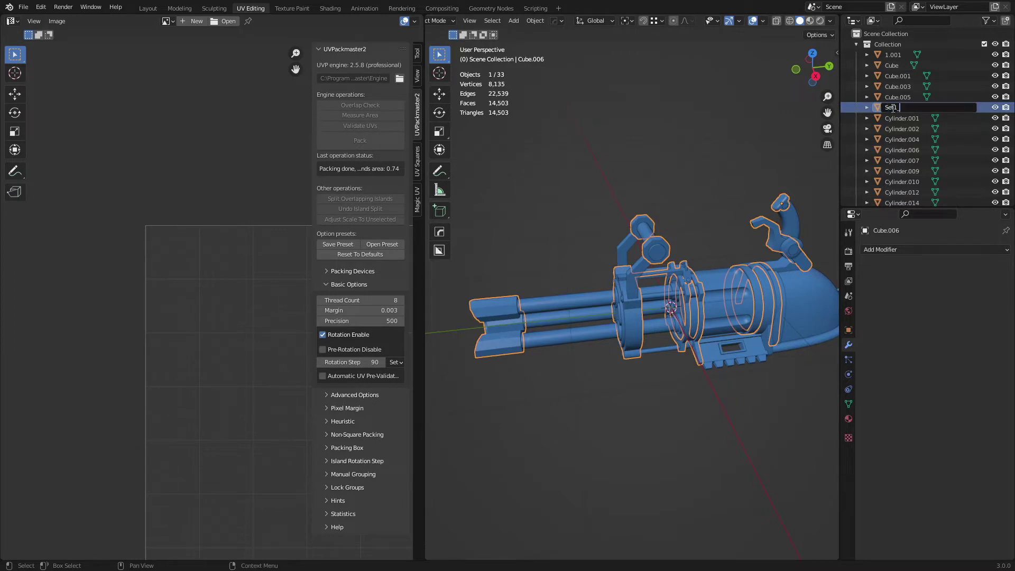
pyautogui.click(892, 108)
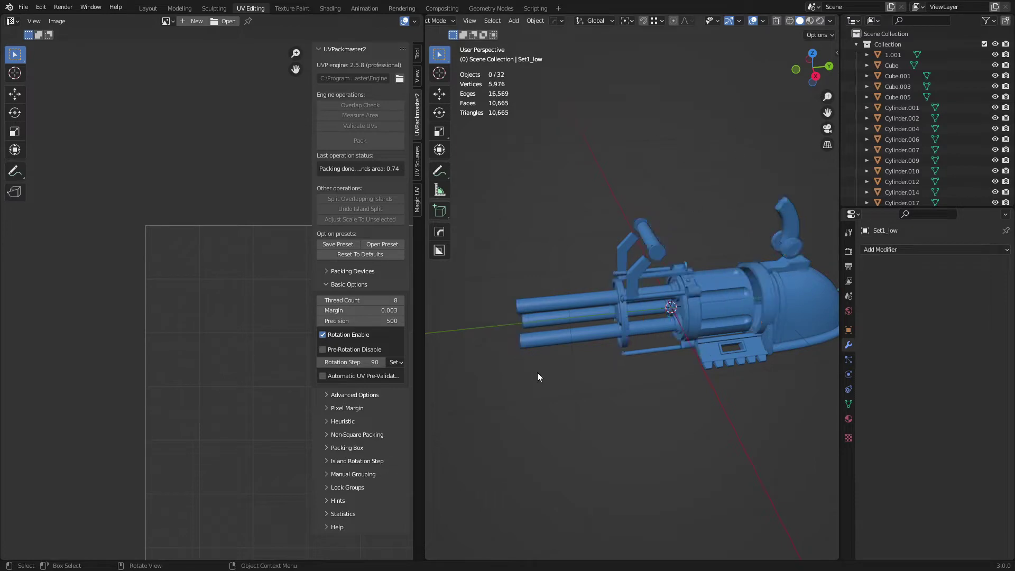
# Step: Select the barrels, the spacer between them, the rod end caps, and the front handle's arms and grip for the second set
pyautogui.moveTo(537, 372); pyautogui.dragTo(571, 294, button='middle')
pyautogui.scroll(4, 573, 328)
pyautogui.keyDown('shift'); pyautogui.click(562, 348); pyautogui.keyUp('shift')
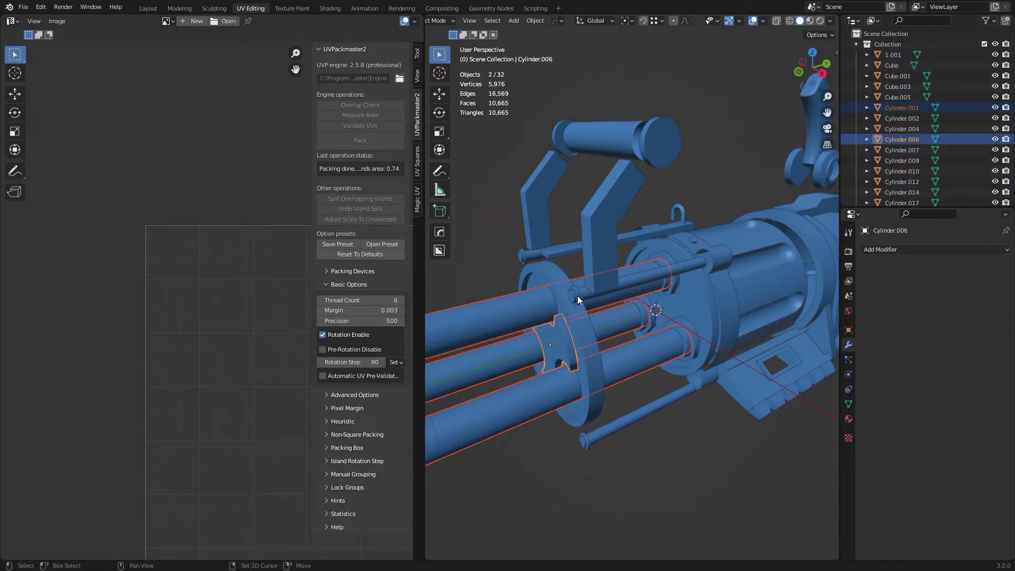
pyautogui.keyDown('shift'); pyautogui.click(577, 296); pyautogui.keyUp('shift')
pyautogui.keyDown('shift'); pyautogui.click(598, 252); pyautogui.keyUp('shift')
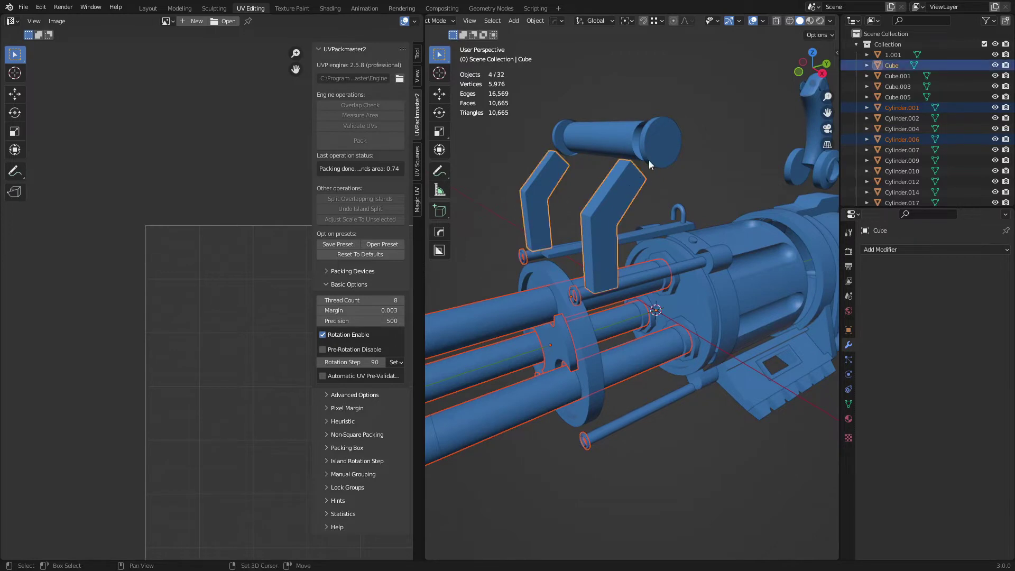
pyautogui.keyDown('shift'); pyautogui.click(614, 134); pyautogui.keyUp('shift')
# Step: Add the ribbed barrel housing, its adjoining ring, and the side rail's teeth and slot frame to the selection
pyautogui.moveTo(645, 228); pyautogui.dragTo(667, 350, button='middle')
pyautogui.keyDown('shift'); pyautogui.click(695, 297); pyautogui.keyUp('shift')
pyautogui.keyDown('shift'); pyautogui.click(685, 301); pyautogui.keyUp('shift')
pyautogui.keyDown('shift'); pyautogui.click(684, 301); pyautogui.keyUp('shift')
pyautogui.keyDown('shift'); pyautogui.click(680, 329); pyautogui.keyUp('shift')
pyautogui.keyDown('shift'); pyautogui.click(661, 398); pyautogui.keyUp('shift')
pyautogui.keyDown('shift'); pyautogui.click(632, 382); pyautogui.keyUp('shift')
pyautogui.keyDown('shift'); pyautogui.click(686, 302); pyautogui.keyUp('shift')
# Step: Add the rear handle's joint discs, the small grip cylinders, the rear plate and the Plane.002 vent slats to the selection
pyautogui.moveTo(686, 302); pyautogui.dragTo(678, 223, button='middle')
pyautogui.keyDown('shift'); pyautogui.click(673, 334); pyautogui.keyUp('shift')
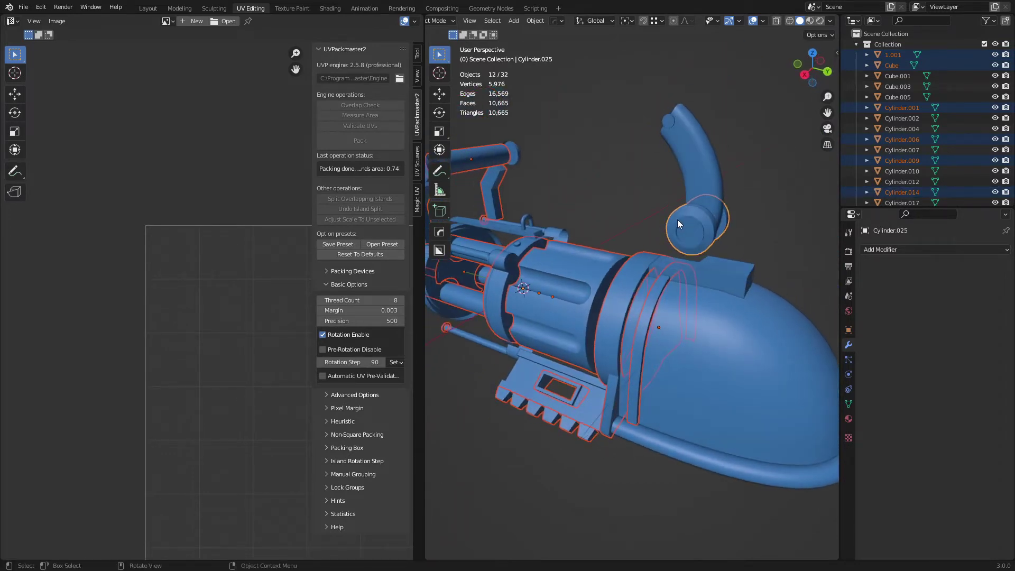
pyautogui.keyDown('shift'); pyautogui.click(672, 118); pyautogui.keyUp('shift')
pyautogui.moveTo(672, 119); pyautogui.dragTo(541, 284, button='middle')
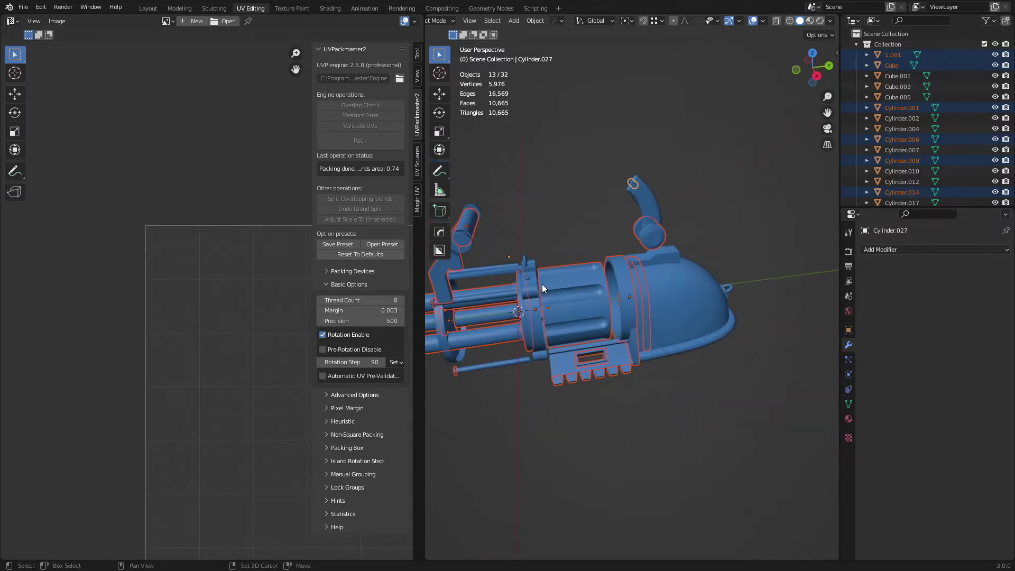
pyautogui.press('g')
pyautogui.press('Escape')
pyautogui.moveTo(616, 249); pyautogui.dragTo(686, 344, button='middle')
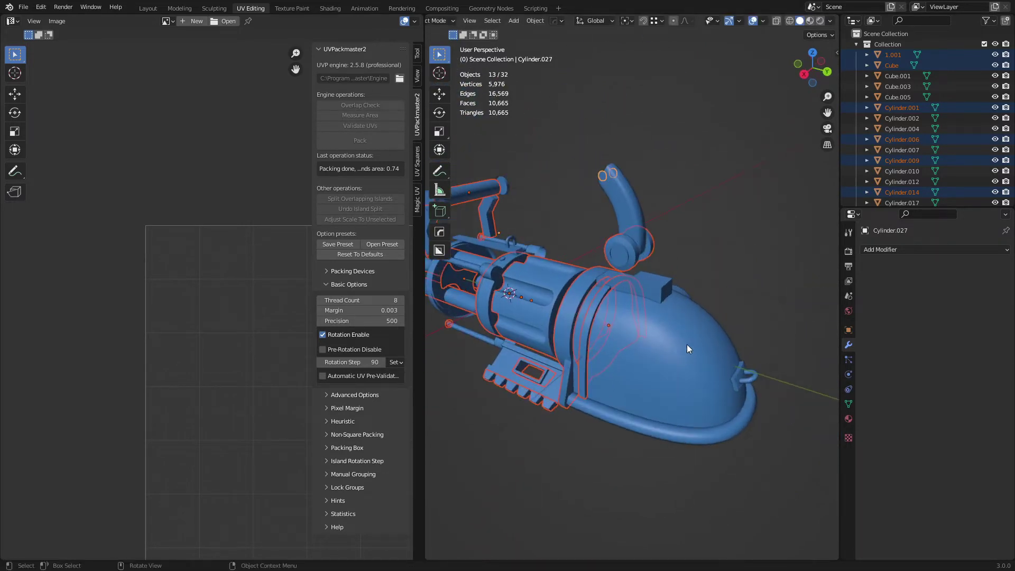
pyautogui.moveTo(688, 306); pyautogui.dragTo(542, 258, button='middle')
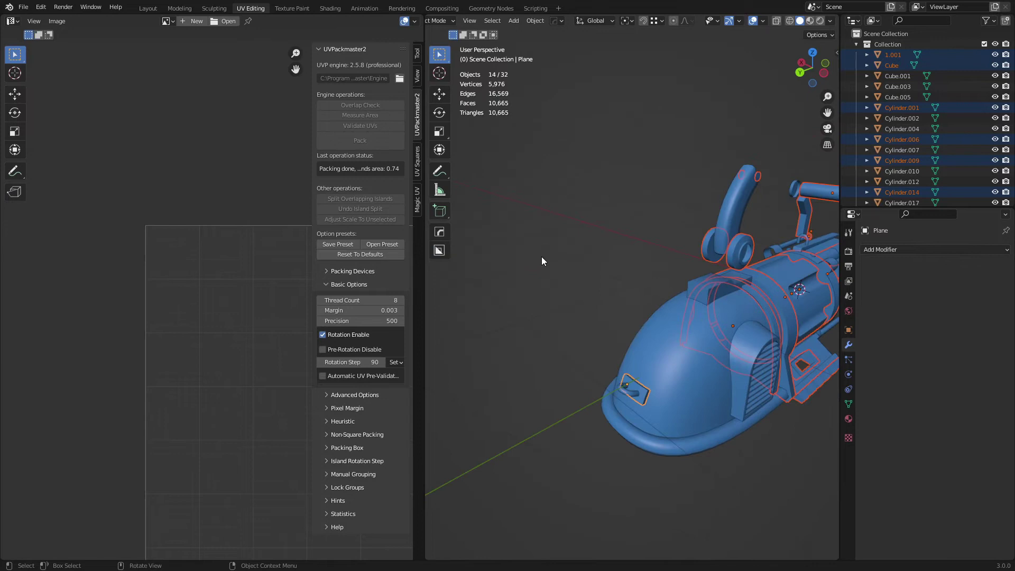
pyautogui.keyDown('shift'); pyautogui.click(760, 389); pyautogui.keyUp('shift')
pyautogui.moveTo(759, 389); pyautogui.dragTo(727, 332, button='middle')
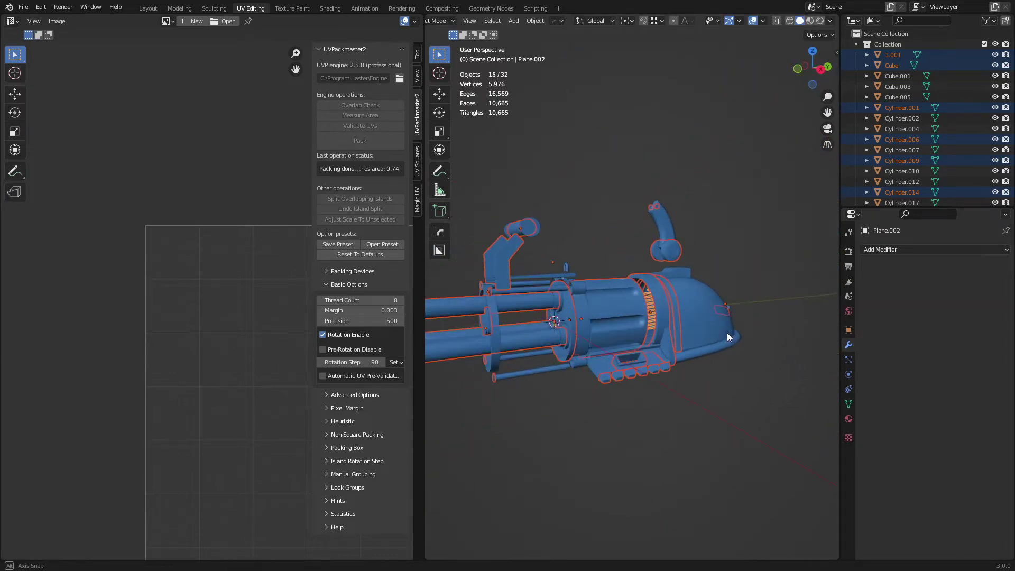
# Step: Test-move the second group of parts and join them into one object with Plane.002 as the active object
pyautogui.press('g')
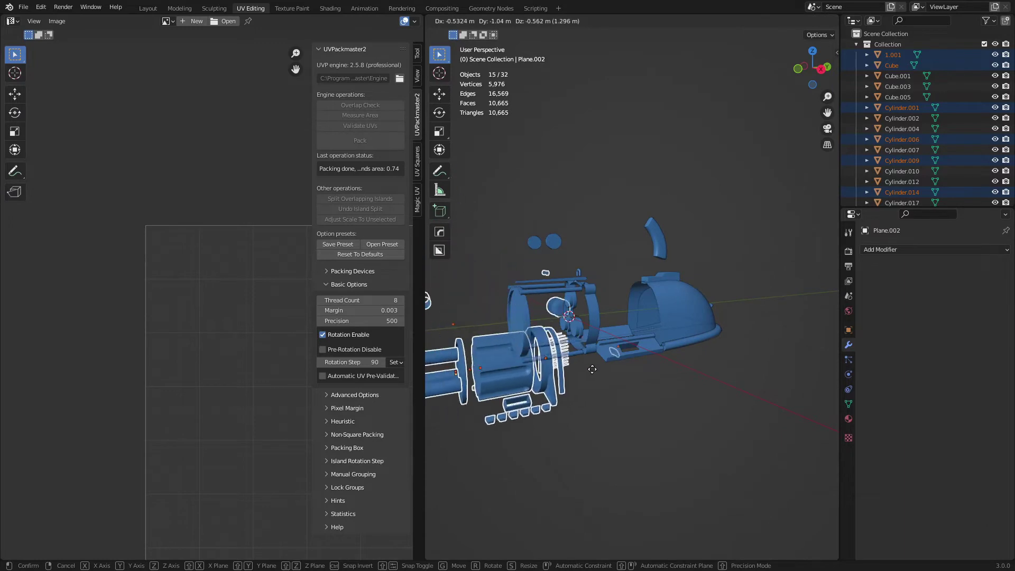
pyautogui.rightClick(692, 346)
pyautogui.moveTo(692, 344)
pyautogui.mouseDown(button='middle')
pyautogui.moveTo(652, 354)
pyautogui.moveTo(686, 338)
pyautogui.mouseUp(button='middle')
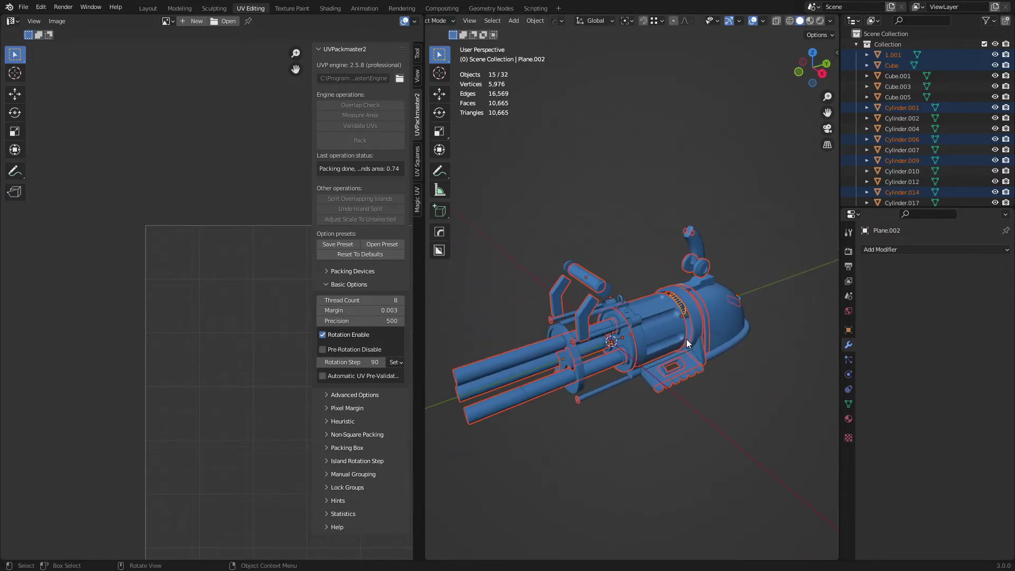
pyautogui.hotkey('ctrl', 'j')
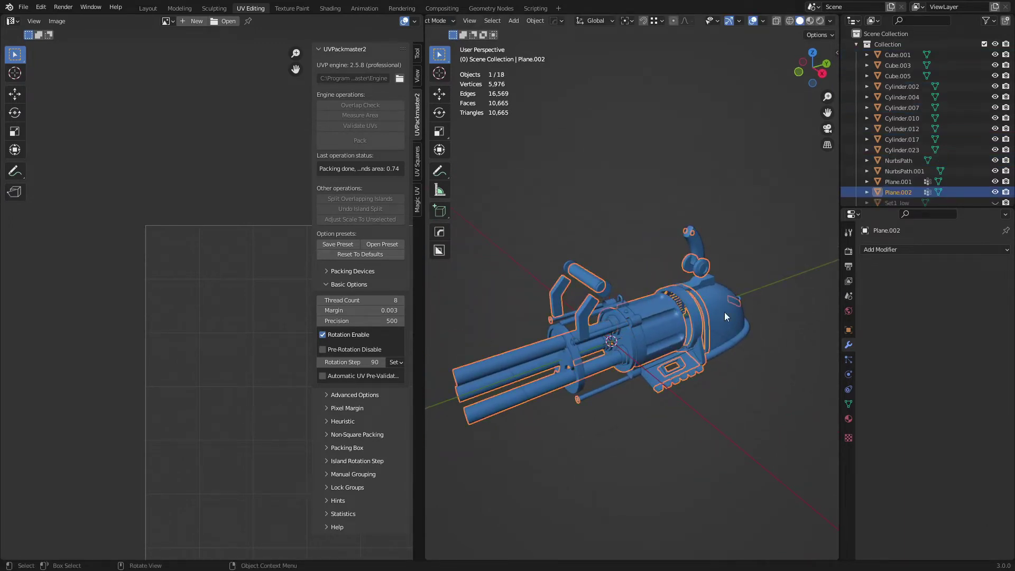
# Step: Rename the joined object Plane.002 as Set2_low, check it with a test move, and hide it
pyautogui.doubleClick(896, 193)
pyautogui.scroll(-4, 896, 193)
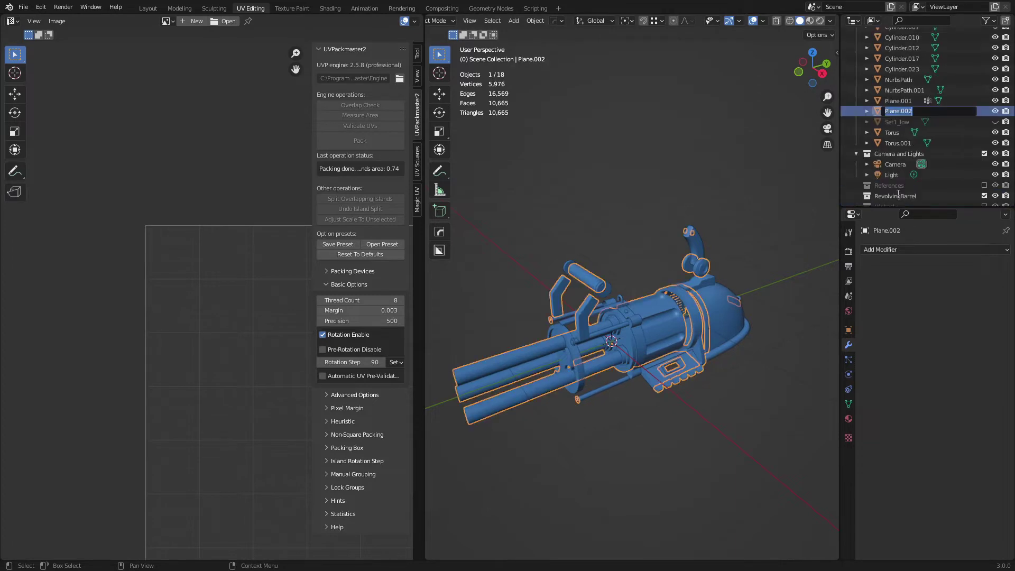
pyautogui.write('Set2_low')
pyautogui.press('Return')
pyautogui.scroll(1, 540, 401)
pyautogui.press('g')
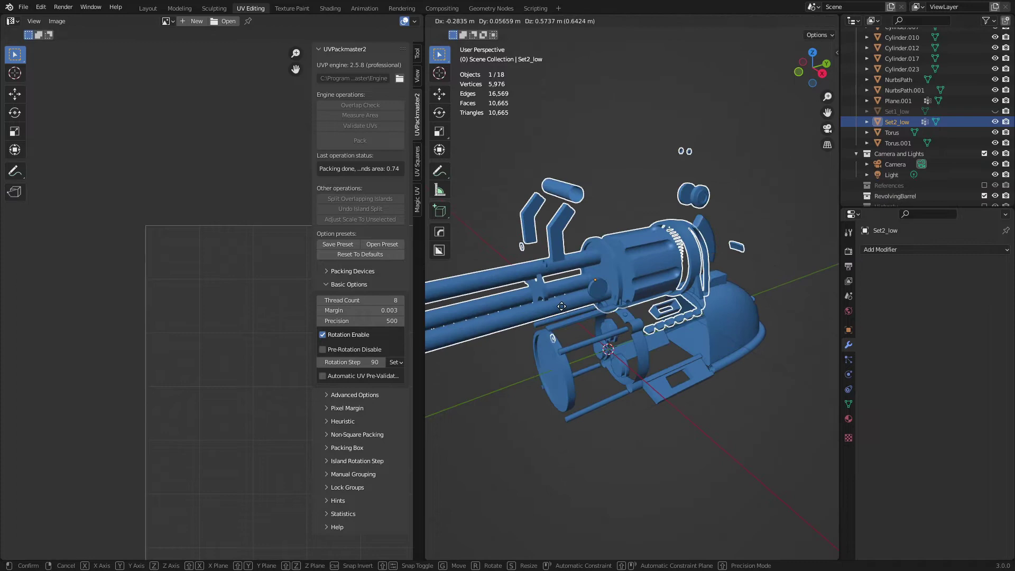
pyautogui.rightClick(526, 323)
pyautogui.press('h')
# Step: Select all remaining visible parts with NurbsPath.001 as the active object and join them
pyautogui.keyDown('shift'); pyautogui.moveTo(589, 310); pyautogui.dragTo(715, 302, button='middle'); pyautogui.keyUp('shift')
pyautogui.press('a')
pyautogui.keyDown('shift'); pyautogui.click(730, 301); pyautogui.keyUp('shift')
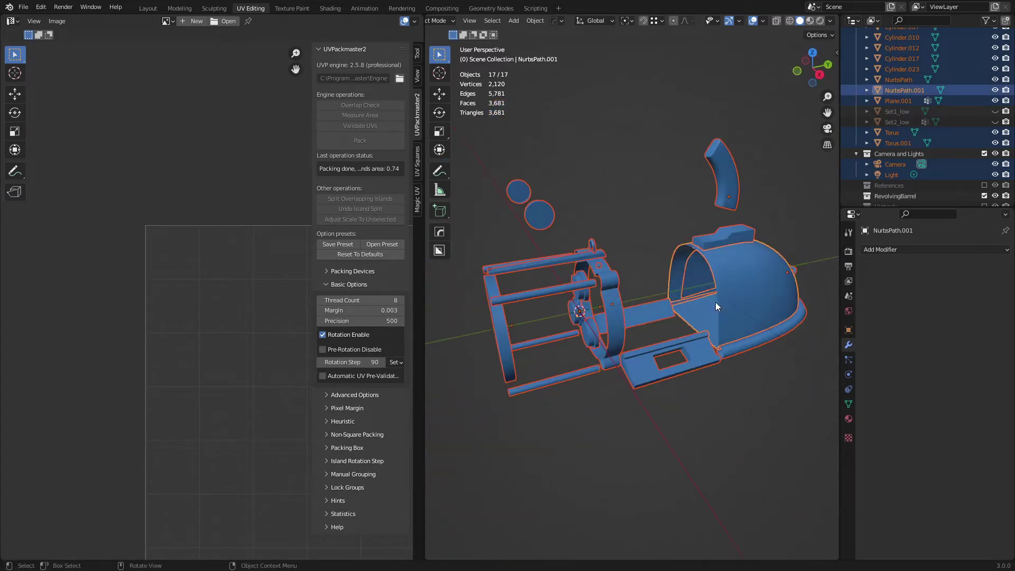
pyautogui.hotkey('ctrl', 'j')
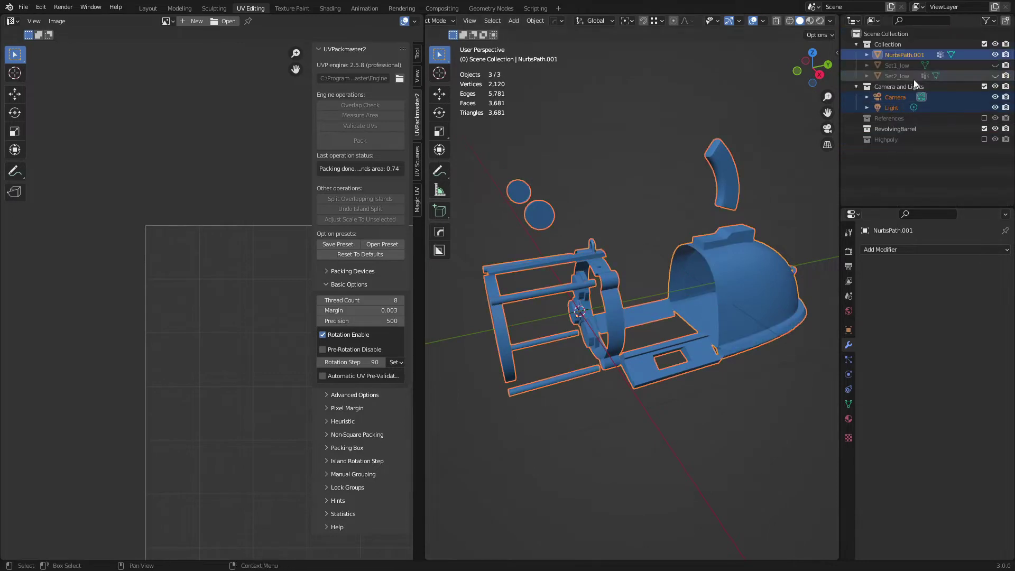
# Step: Rename the joined object NurbsPath.001 as Set3_low
pyautogui.doubleClick(905, 56)
pyautogui.write('Set3')
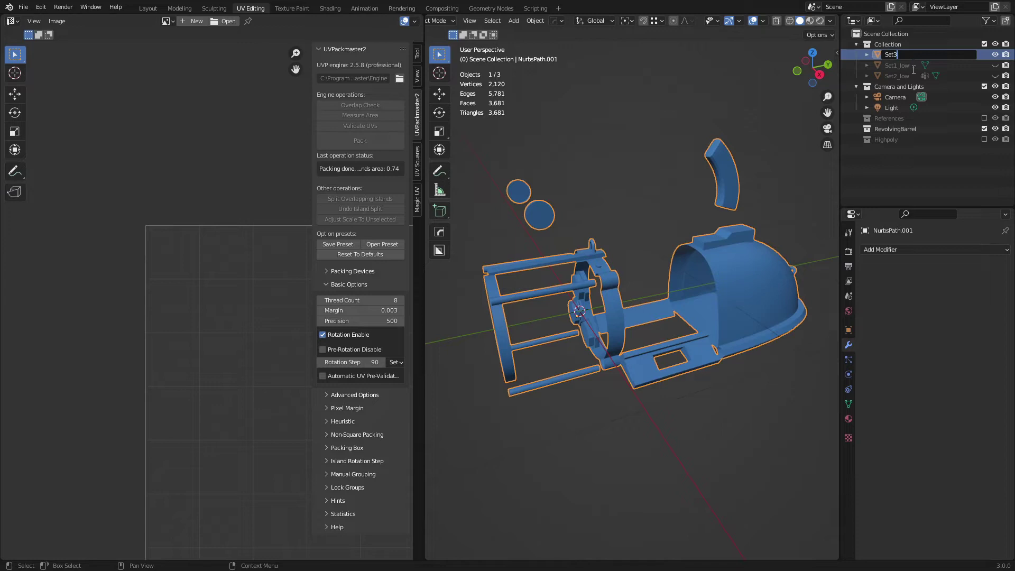
pyautogui.write('_low')
pyautogui.press('Return')
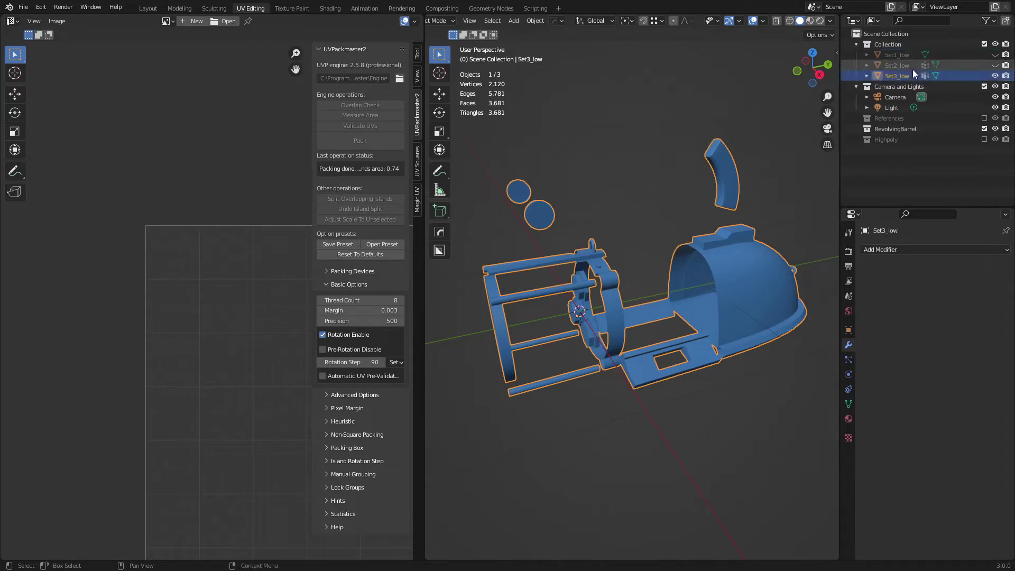
# Step: Clear the selection and select the Set3_low object on its own
pyautogui.scroll(-3, 630, 365)
pyautogui.click(631, 365)
pyautogui.moveTo(630, 364); pyautogui.dragTo(652, 375, button='middle')
pyautogui.press('a')
pyautogui.hotkey('alt', 'a')
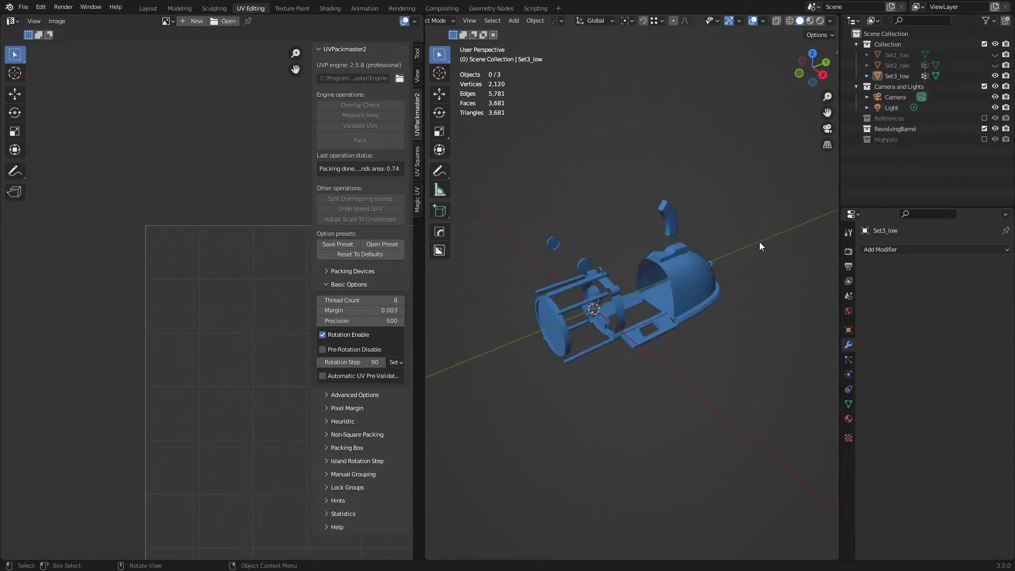
pyautogui.keyDown('shift'); pyautogui.moveTo(628, 269); pyautogui.dragTo(666, 244, button='middle'); pyautogui.keyUp('shift')
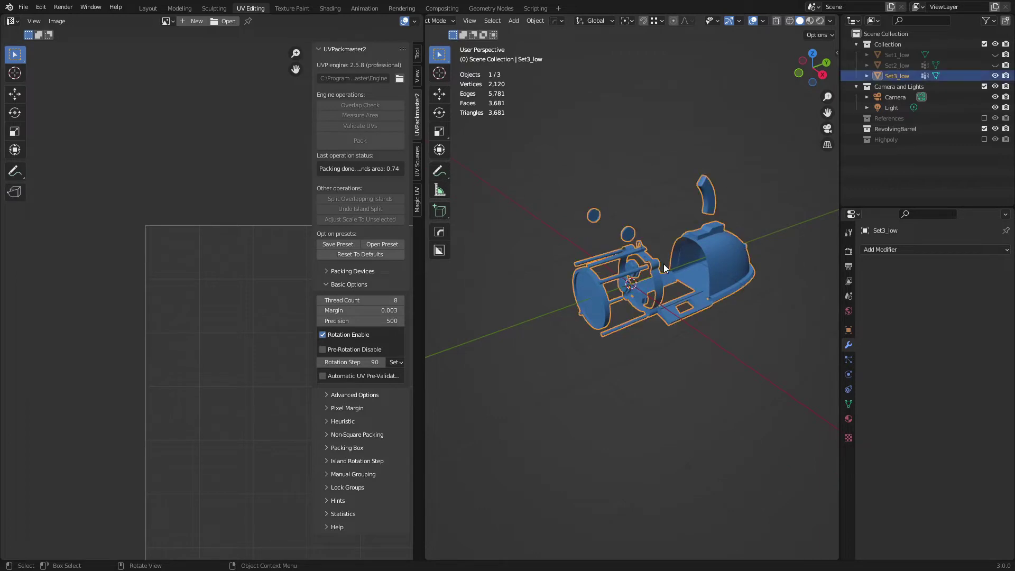
# Step: Show the Highpoly collection, then duplicate Set1_low and offset the copy about -2.44 m along X
pyautogui.click(987, 141)
pyautogui.press('a')
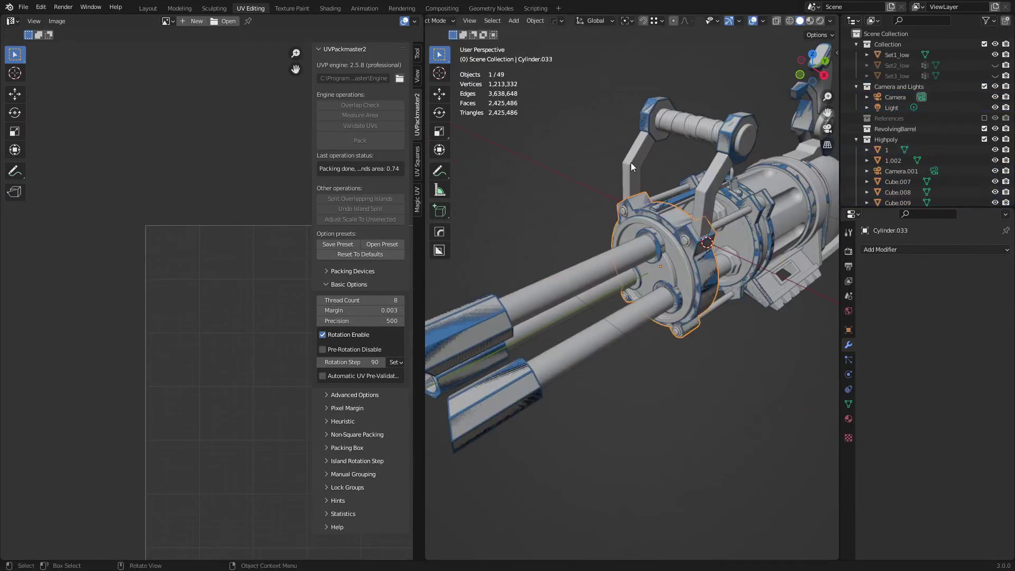
pyautogui.click(889, 56)
pyautogui.scroll(-4, 620, 226)
pyautogui.hotkey('shift', 'd')
pyautogui.press('x')
pyautogui.click(529, 209)
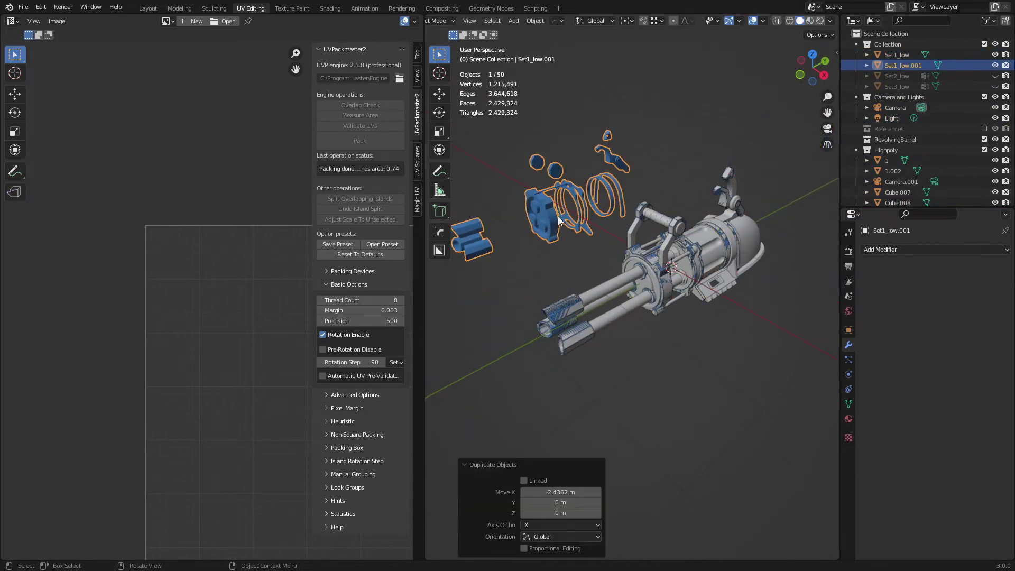
pyautogui.click(584, 268)
pyautogui.keyDown('shift'); pyautogui.moveTo(584, 268); pyautogui.dragTo(626, 291, button='middle'); pyautogui.keyUp('shift')
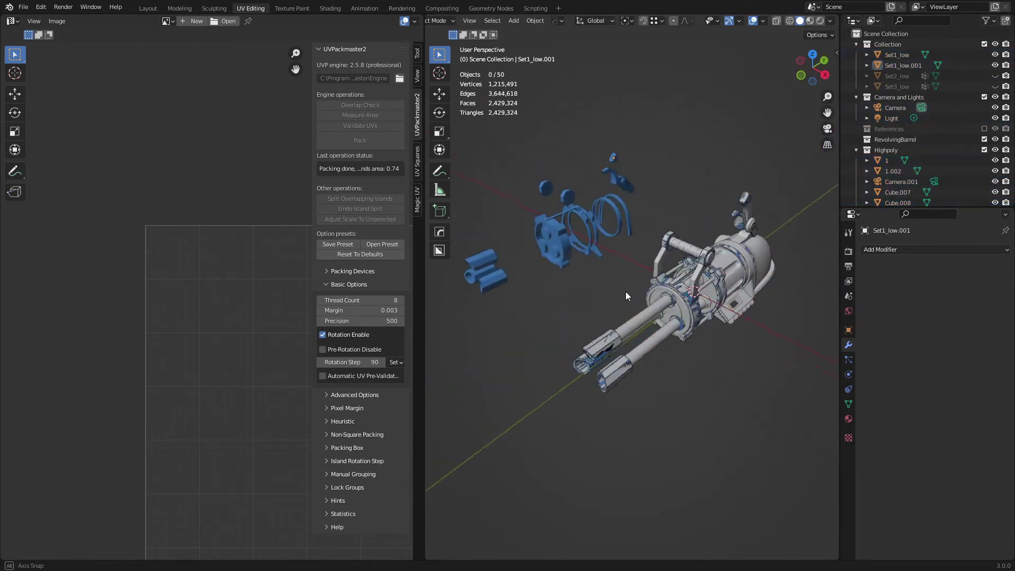
# Step: Hide the original Set1_low, Set2_low and Set3_low, leaving the Set1_low.001 copy as reference, and clear the selection
pyautogui.click(983, 45)
pyautogui.scroll(2, 620, 390)
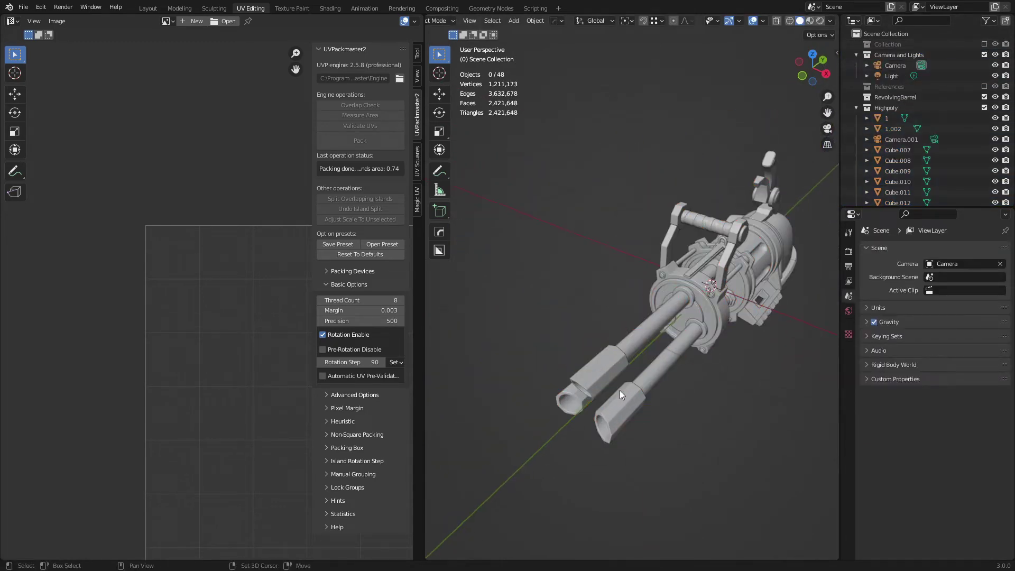
pyautogui.click(983, 45)
pyautogui.click(994, 76)
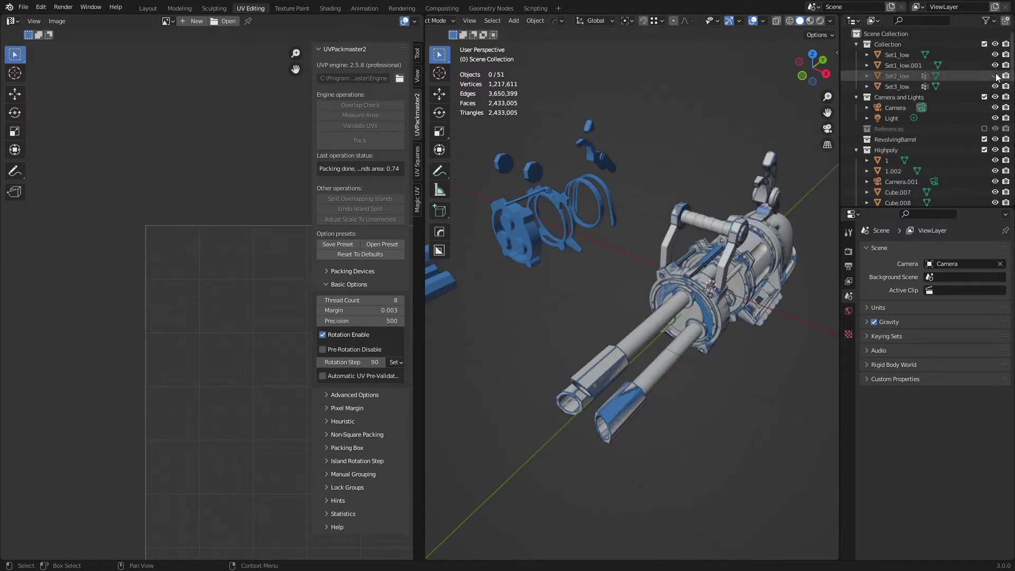
pyautogui.click(995, 87)
pyautogui.click(994, 55)
pyautogui.scroll(-3, 650, 270)
pyautogui.press('a')
pyautogui.hotkey('alt', 'a')
pyautogui.moveTo(651, 265); pyautogui.dragTo(616, 299, button='middle')
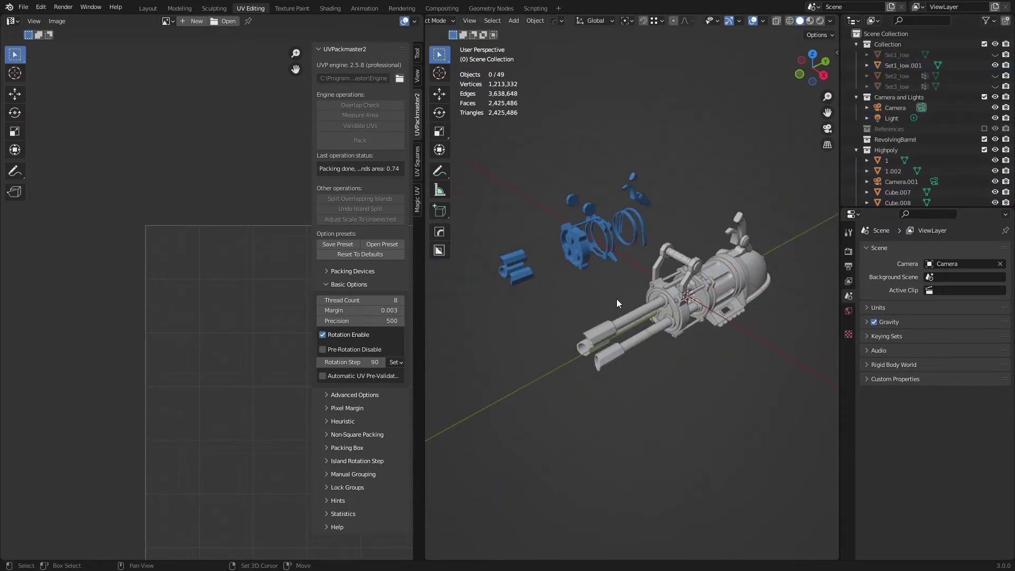
# Step: Select the high-poly barrel tips, front drum, thin upper rod and handle end caps that match Set1_low.001
pyautogui.scroll(2, 614, 301)
pyautogui.click(591, 338)
pyautogui.scroll(2, 687, 317)
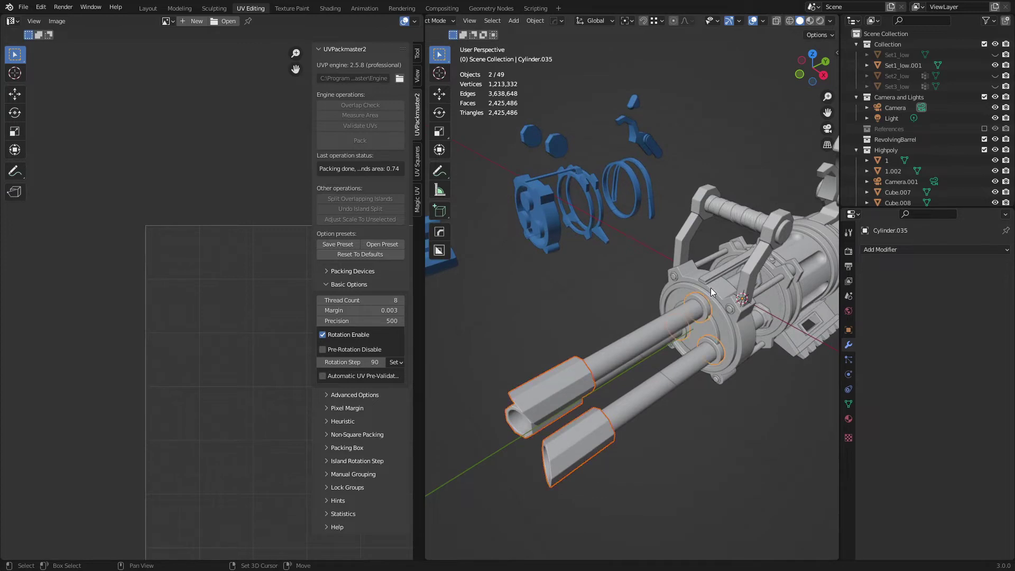
pyautogui.keyDown('shift'); pyautogui.click(715, 286); pyautogui.keyUp('shift')
pyautogui.scroll(3, 687, 286)
pyautogui.keyDown('shift'); pyautogui.click(679, 272); pyautogui.keyUp('shift')
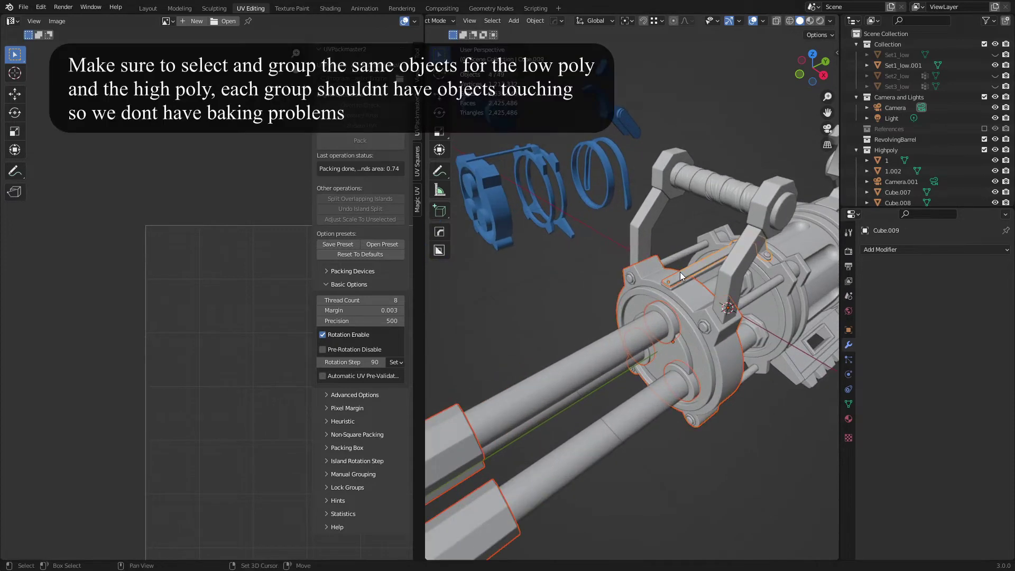
pyautogui.moveTo(680, 271); pyautogui.dragTo(556, 268, button='middle')
pyautogui.keyDown('shift'); pyautogui.click(702, 284); pyautogui.keyUp('shift')
pyautogui.scroll(3, 623, 289)
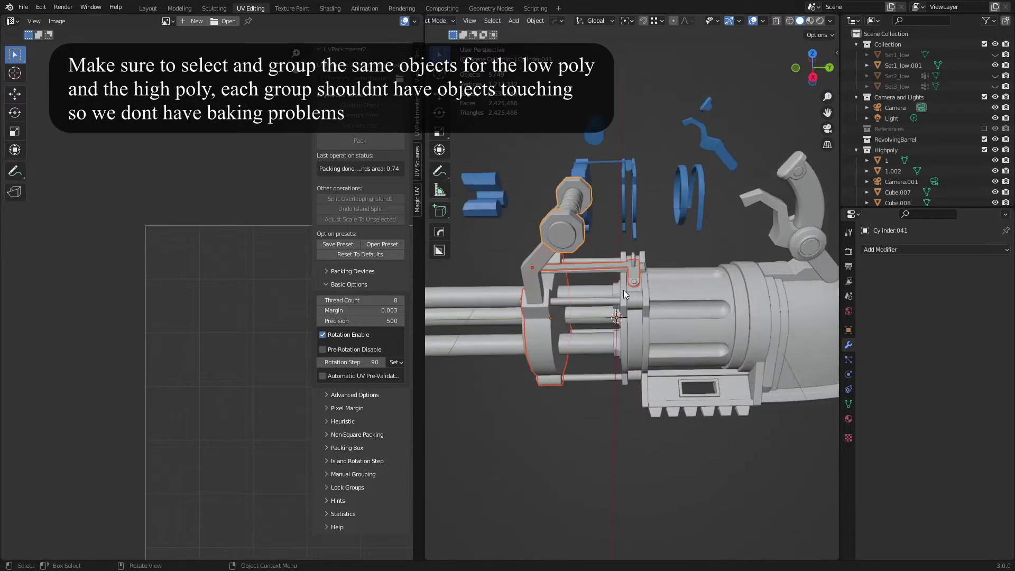
# Step: Add the high-poly middle and rear rings, the trigger part and the rear grip piece Cube.013 to the selection
pyautogui.keyDown('shift'); pyautogui.click(648, 298); pyautogui.keyUp('shift')
pyautogui.moveTo(649, 298); pyautogui.dragTo(693, 308, button='middle')
pyautogui.keyDown('shift'); pyautogui.click(677, 296); pyautogui.keyUp('shift')
pyautogui.keyDown('shift'); pyautogui.click(717, 343); pyautogui.keyUp('shift')
pyautogui.moveTo(718, 344); pyautogui.dragTo(701, 322, button='middle')
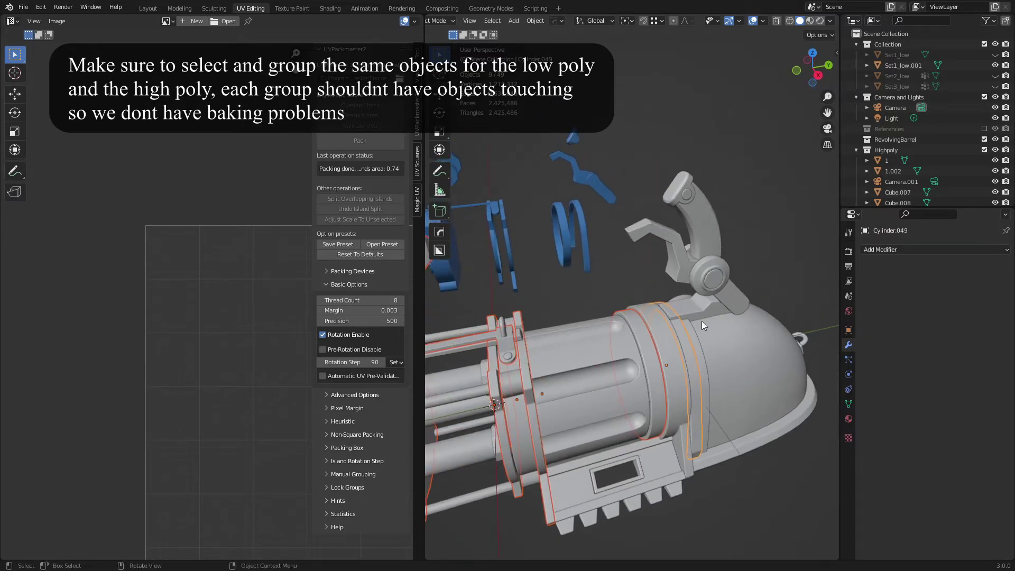
pyautogui.keyDown('shift'); pyautogui.click(731, 296); pyautogui.keyUp('shift')
pyautogui.moveTo(583, 160); pyautogui.dragTo(612, 288, button='middle')
pyautogui.keyDown('shift'); pyautogui.click(696, 294); pyautogui.keyUp('shift')
pyautogui.moveTo(697, 294); pyautogui.dragTo(689, 220, button='middle')
pyautogui.keyDown('shift'); pyautogui.click(725, 268); pyautogui.keyUp('shift')
# Step: Join the selected high-poly parts with Cube.013 as the active object, checking the set with cancelled test moves
pyautogui.press('g')
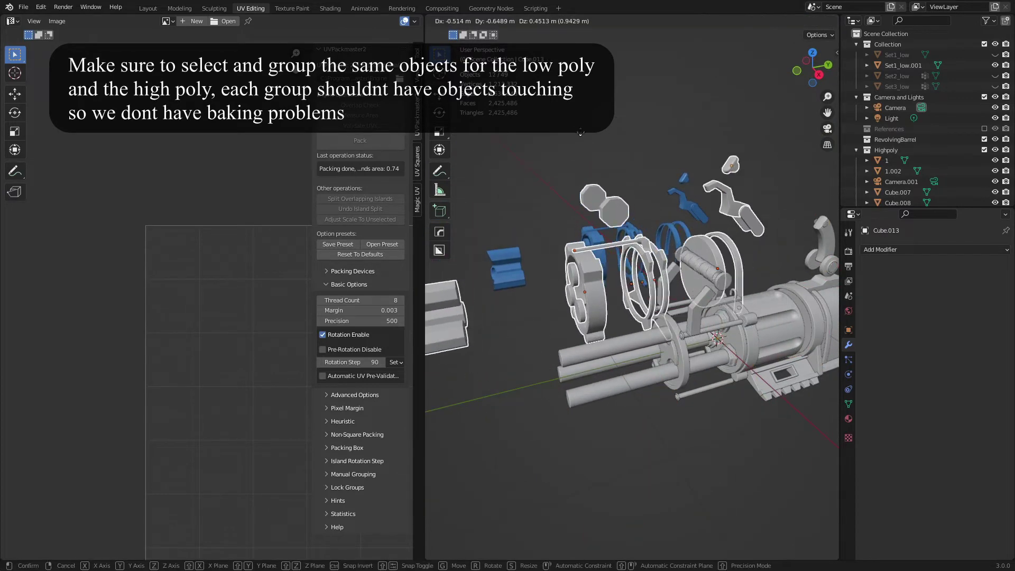
pyautogui.press('Escape')
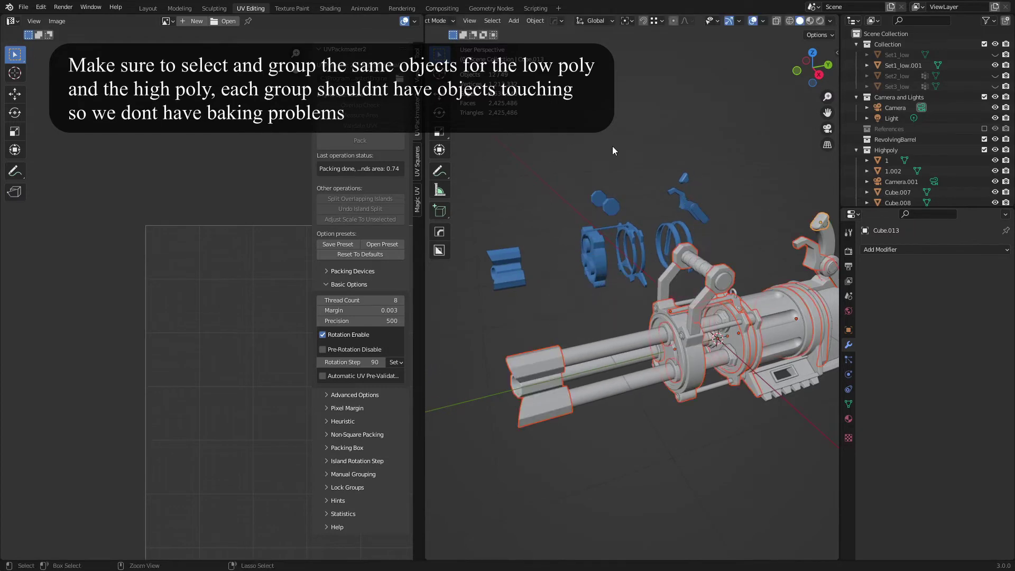
pyautogui.hotkey('ctrl', 'j')
pyautogui.press('g')
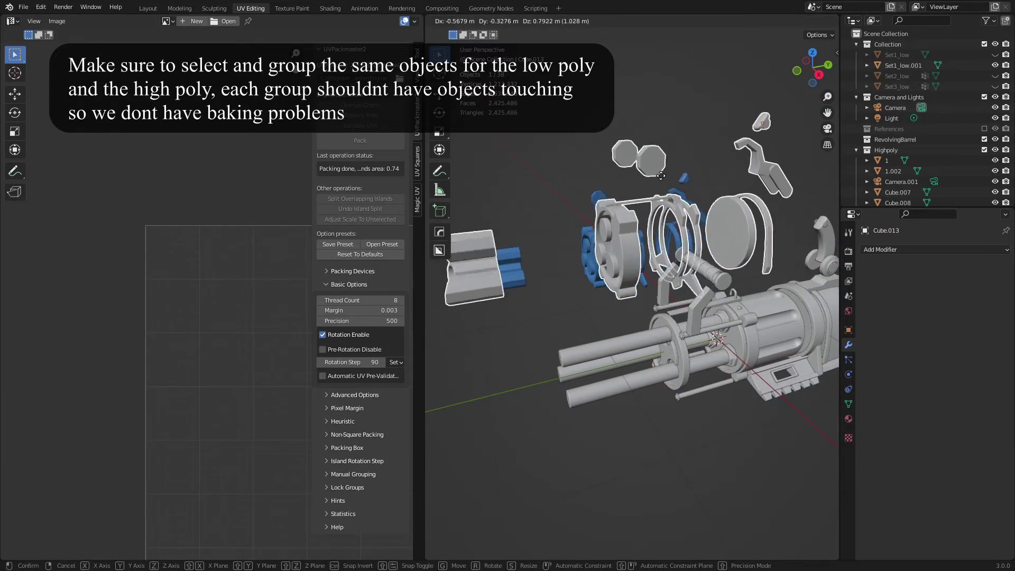
pyautogui.press('Escape')
# Step: Rename the joined high-poly object Cube.013 as set1_high
pyautogui.scroll(-6, 893, 127)
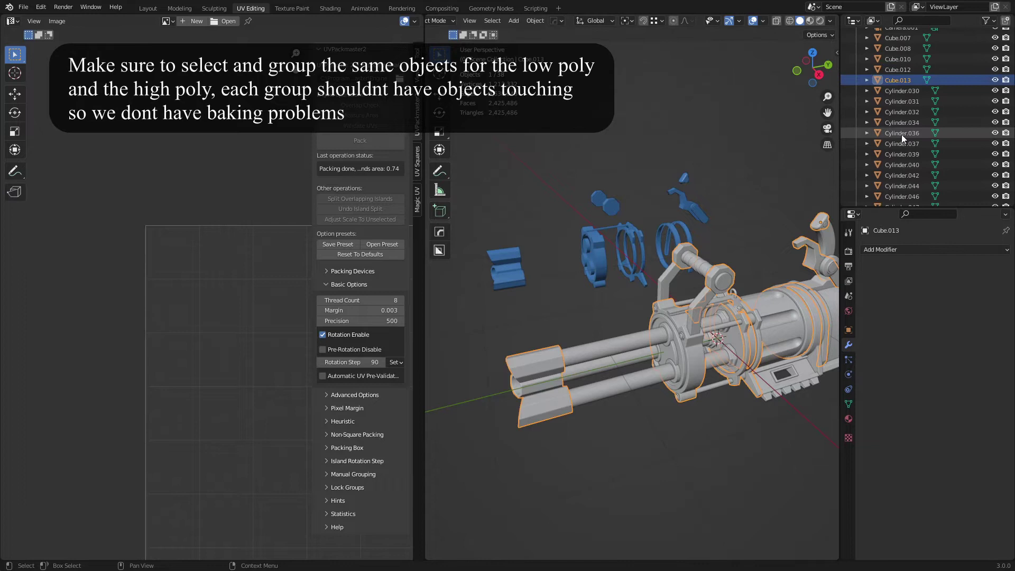
pyautogui.scroll(3, 901, 134)
pyautogui.doubleClick(904, 112)
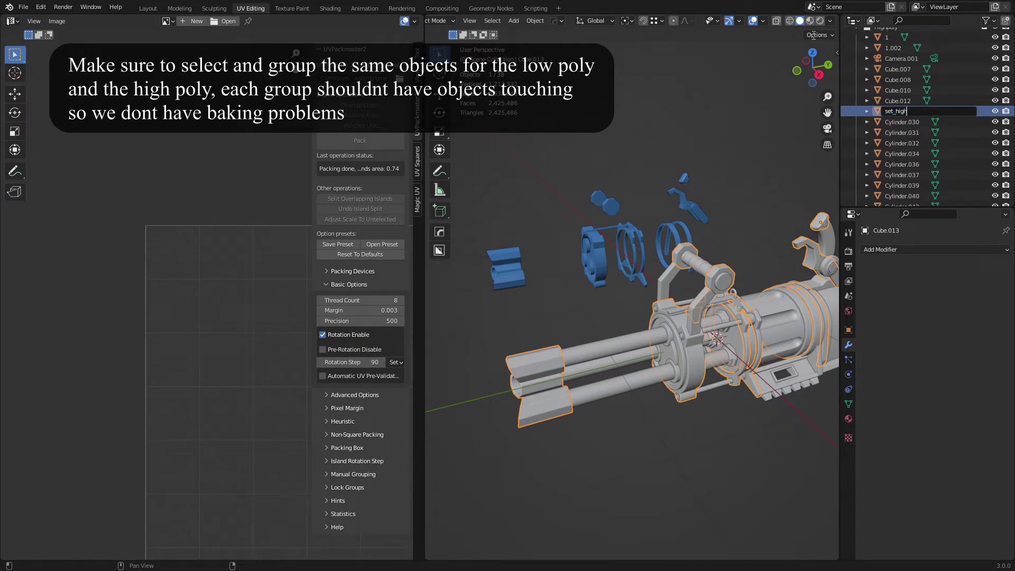
pyautogui.write('set_high')
pyautogui.press('Return')
pyautogui.scroll(-3, 836, 42)
pyautogui.scroll(-10, 924, 186)
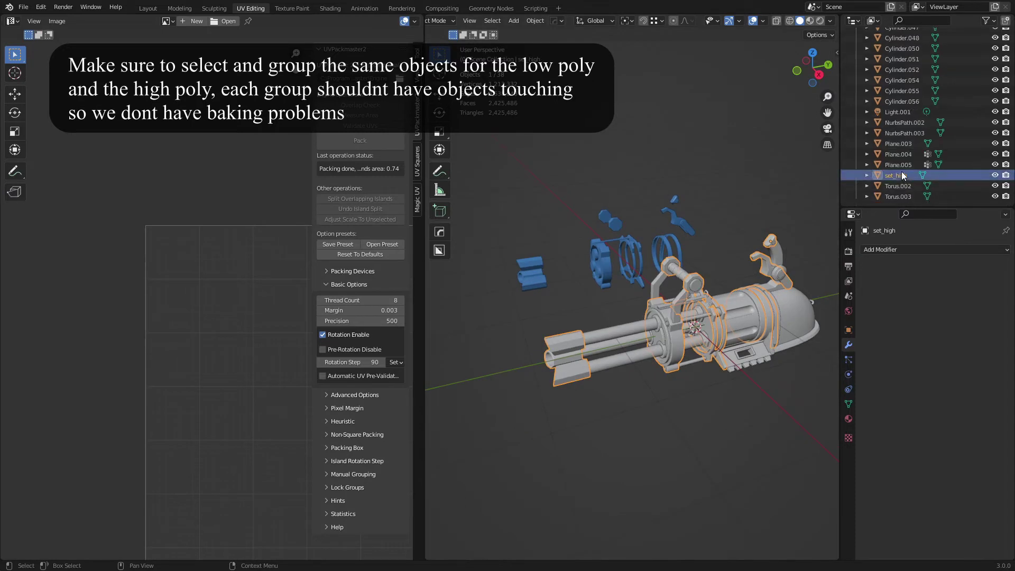
pyautogui.doubleClick(899, 172)
pyautogui.click(894, 175)
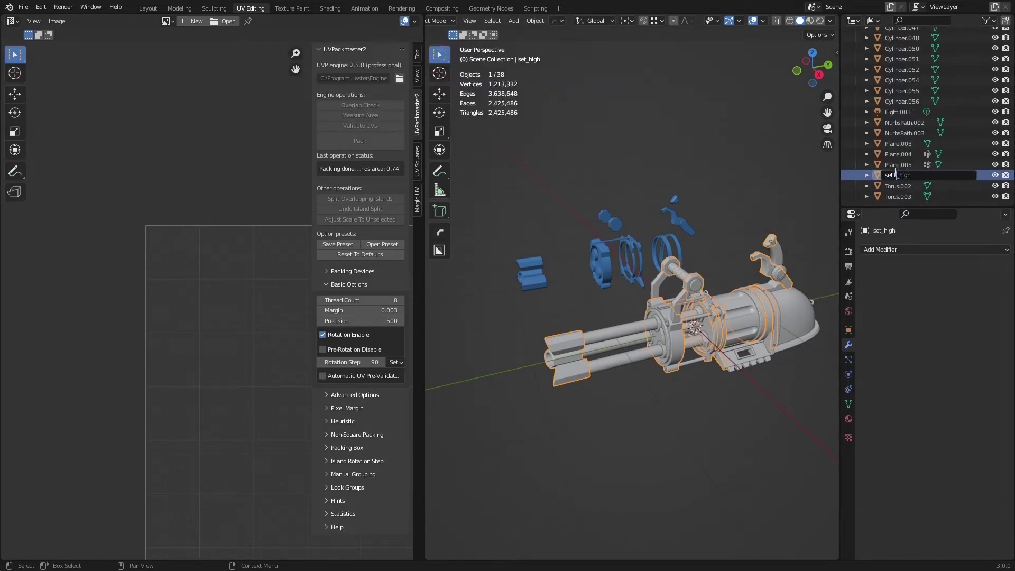
pyautogui.write('1')
pyautogui.press('Return')
# Step: Check set1_high with a test move and hide it
pyautogui.scroll(5, 528, 296)
pyautogui.scroll(-8, 579, 309)
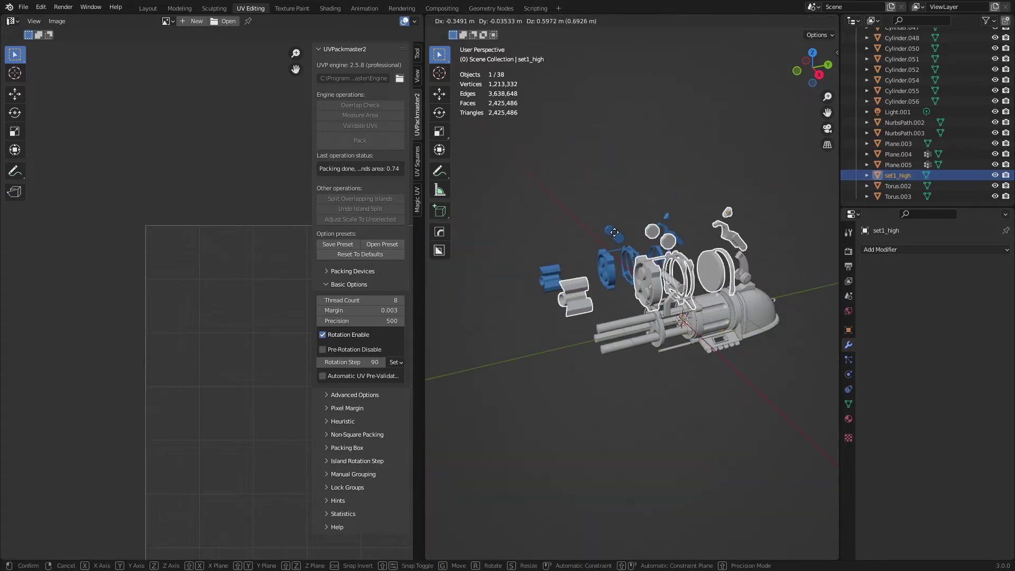
pyautogui.scroll(3, 588, 233)
pyautogui.press('Delete')
pyautogui.scroll(2, 590, 238)
pyautogui.scroll(15, 939, 65)
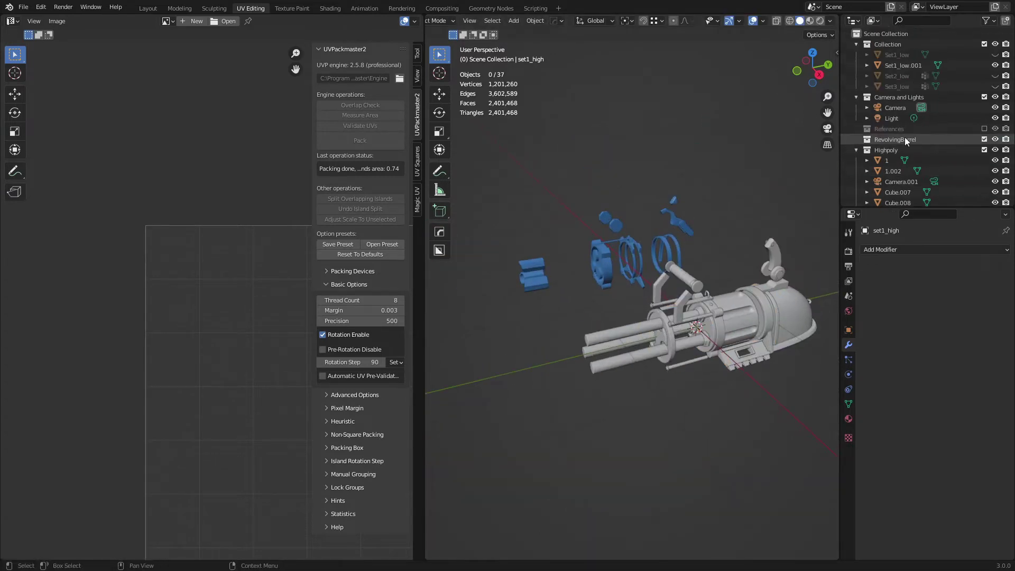
# Step: Make Set2_low visible, duplicate it and offset the copy about 1.53 m along X
pyautogui.click(902, 76)
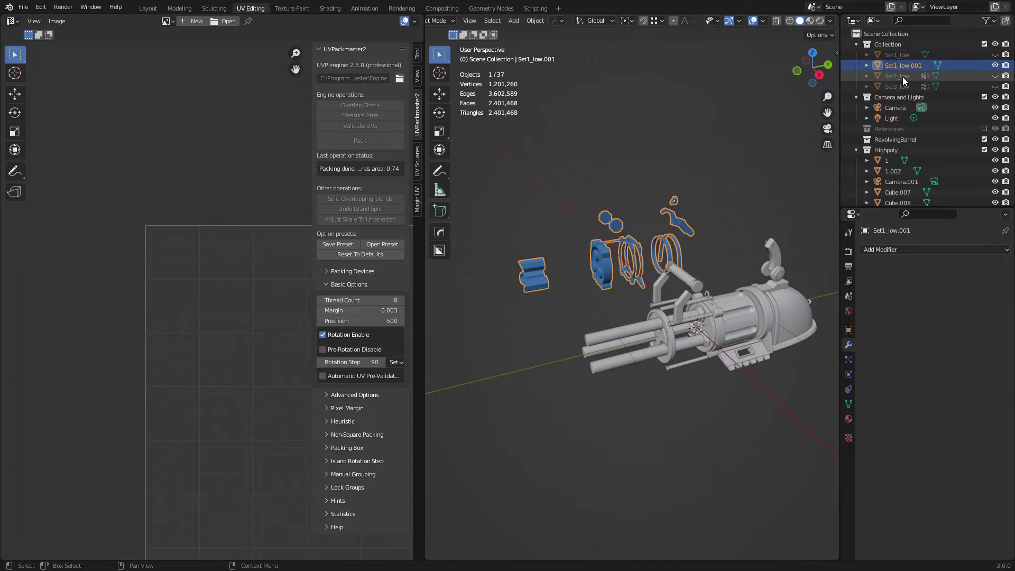
pyautogui.moveTo(660, 158); pyautogui.dragTo(687, 174, button='middle')
pyautogui.click(994, 76)
pyautogui.click(900, 78)
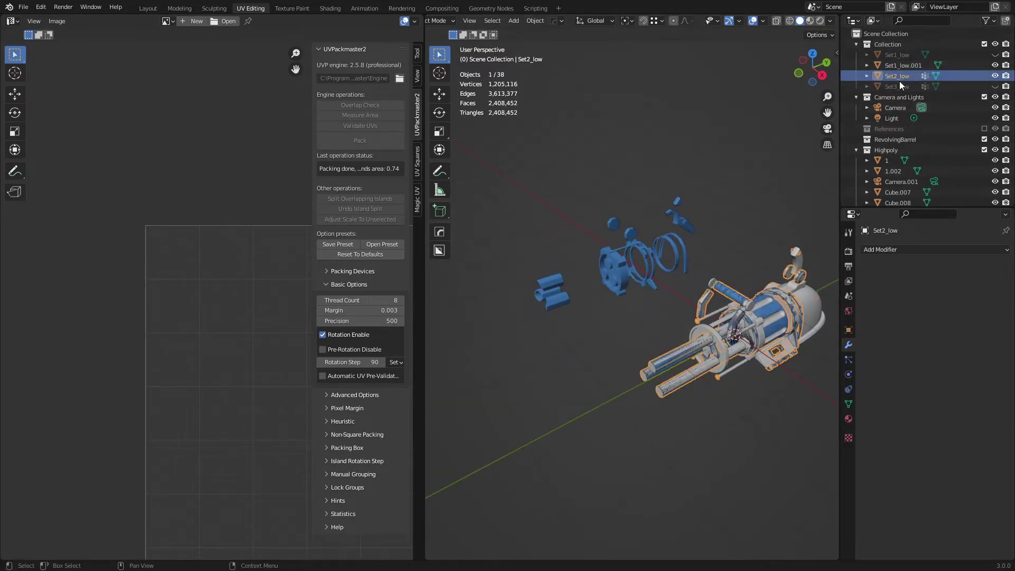
pyautogui.keyDown('shift'); pyautogui.moveTo(683, 335); pyautogui.dragTo(555, 256, button='middle'); pyautogui.keyUp('shift')
pyautogui.hotkey('shift', 'd')
pyautogui.press('x')
pyautogui.click(620, 323)
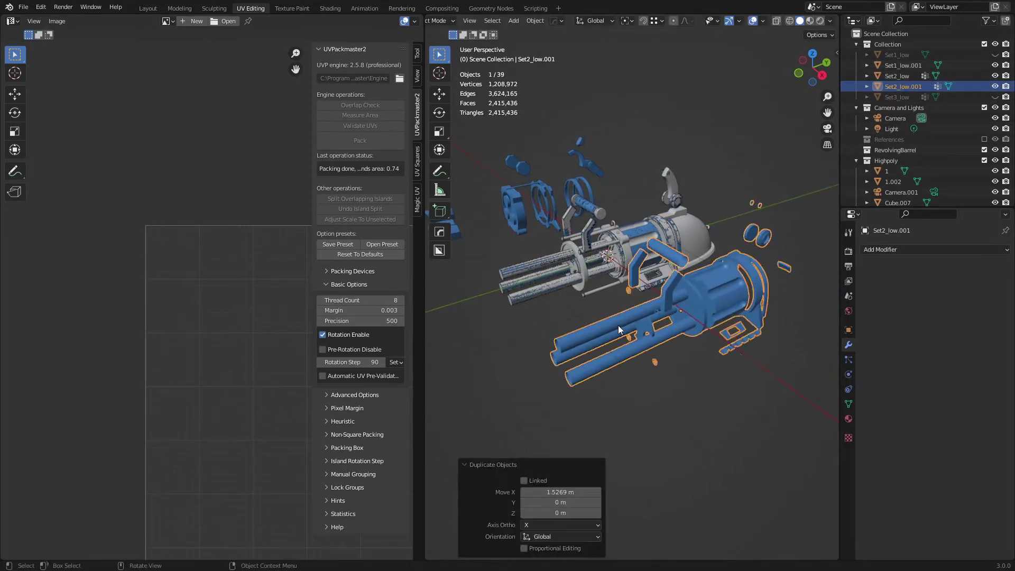
pyautogui.click(618, 325)
pyautogui.moveTo(618, 325); pyautogui.dragTo(644, 332, button='middle')
pyautogui.scroll(3, 556, 322)
pyautogui.keyDown('shift'); pyautogui.moveTo(557, 321); pyautogui.dragTo(649, 357, button='middle'); pyautogui.keyUp('shift')
# Step: Hide Set1_low, Set1_low.001, Set2_low and Set3_low so only the Set2_low.001 copy remains as reference, and clear the selection
pyautogui.press('a')
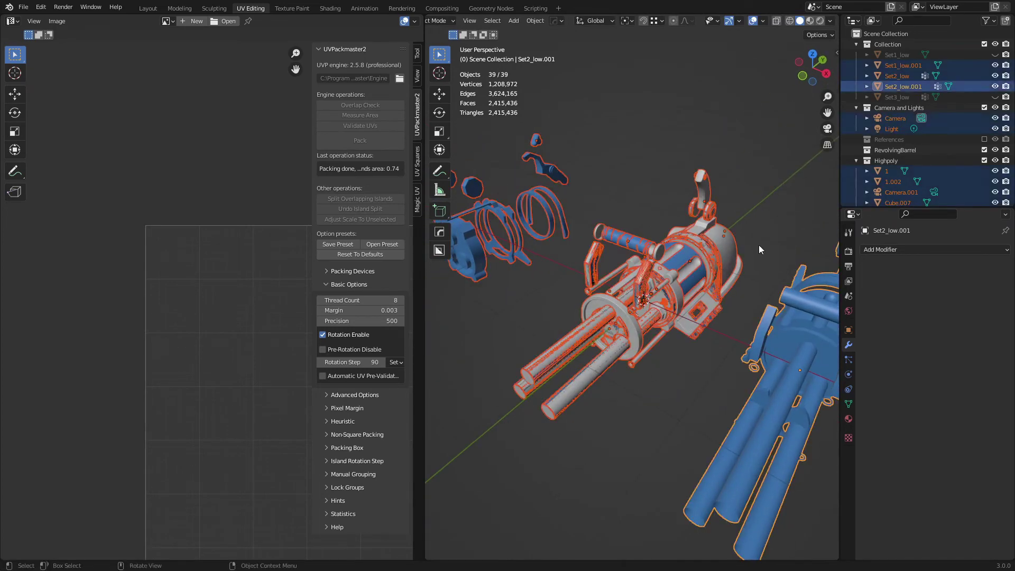
pyautogui.click(984, 43)
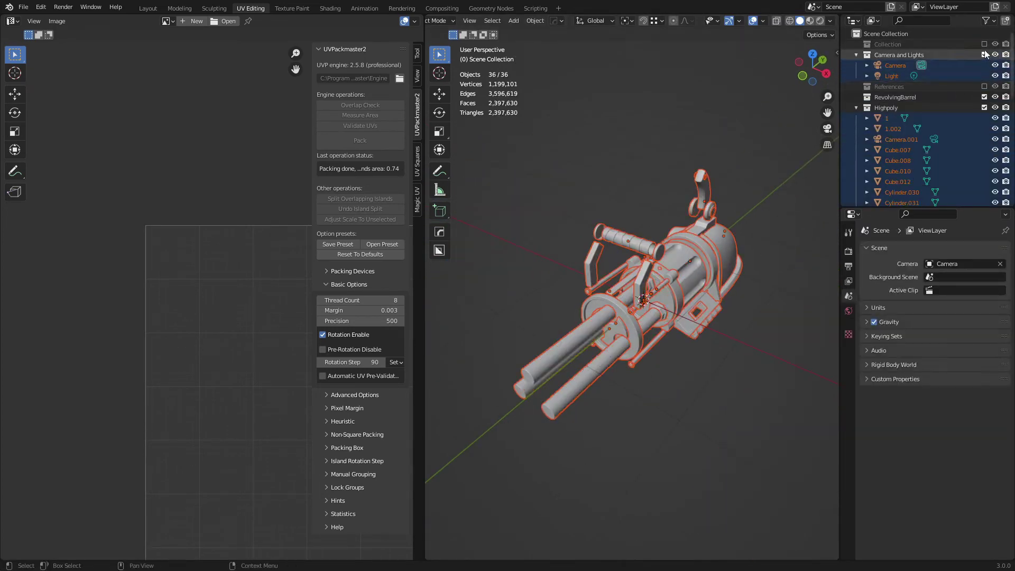
pyautogui.click(983, 43)
pyautogui.click(994, 76)
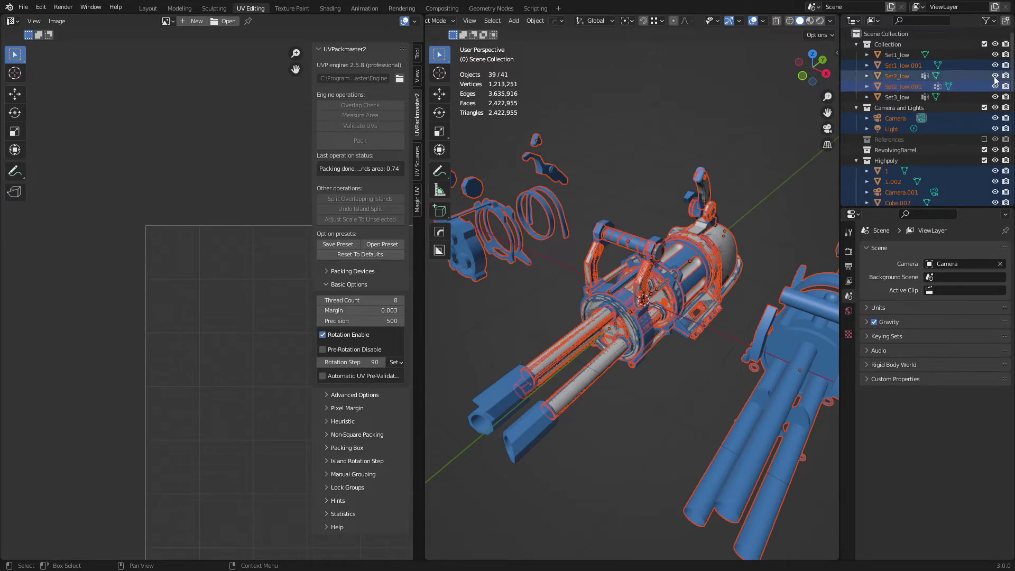
pyautogui.click(994, 65)
pyautogui.press('a')
pyautogui.hotkey('alt', 'a')
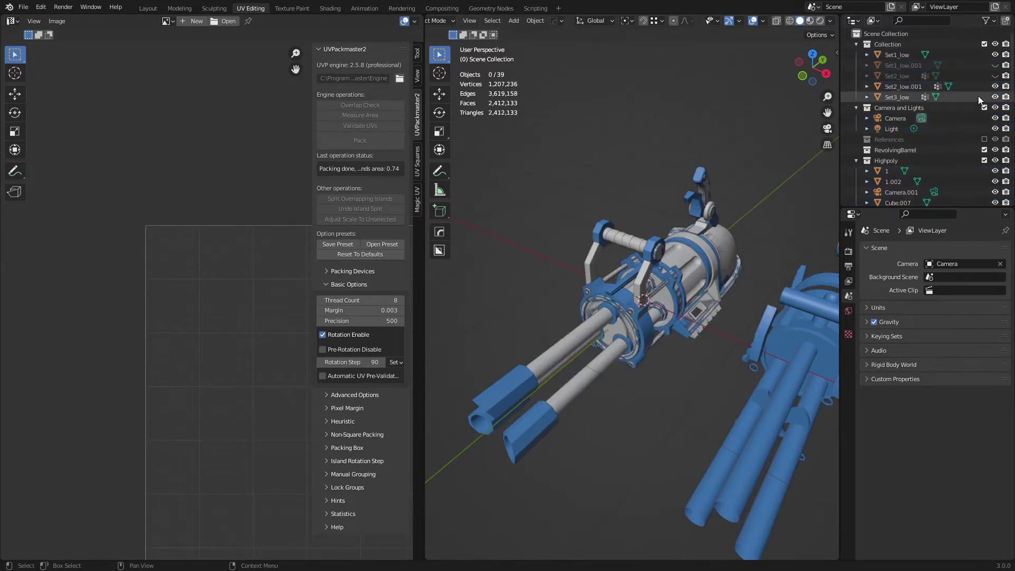
pyautogui.click(995, 97)
pyautogui.click(994, 54)
# Step: Select the high-poly barrels, rod-end bolts and front handle parts that match Set2_low.001, checking with test moves
pyautogui.moveTo(618, 347); pyautogui.dragTo(599, 340, button='middle')
pyautogui.click(598, 339)
pyautogui.scroll(3, 610, 261)
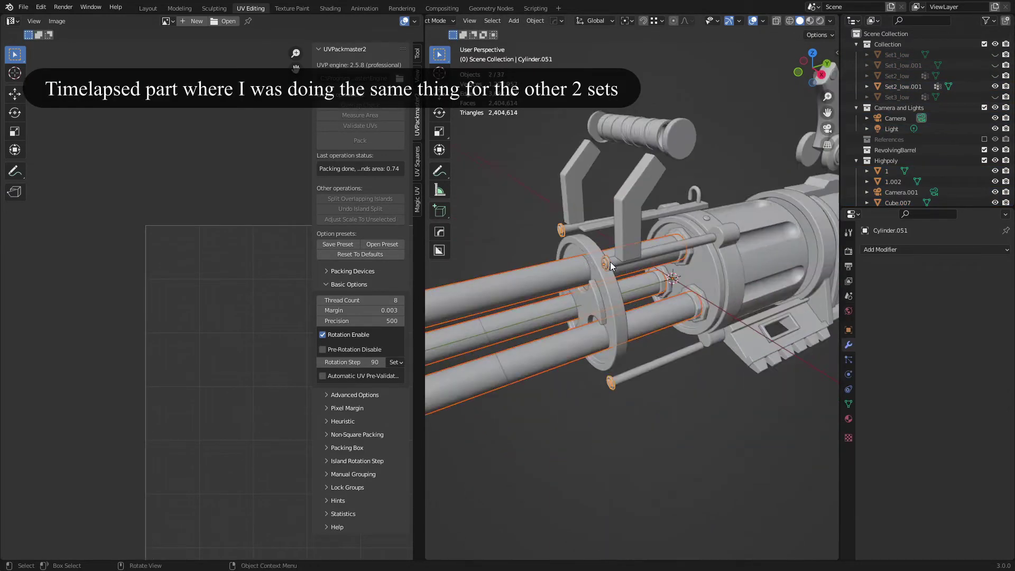
pyautogui.scroll(-3, 597, 261)
pyautogui.keyDown('shift'); pyautogui.click(597, 261); pyautogui.keyUp('shift')
pyautogui.scroll(-2, 599, 238)
pyautogui.keyDown('shift'); pyautogui.click(599, 227); pyautogui.keyUp('shift')
pyautogui.scroll(3, 600, 227)
pyautogui.press('g')
pyautogui.rightClick(550, 215)
pyautogui.press('g')
pyautogui.moveTo(551, 215); pyautogui.dragTo(627, 240, button='middle')
pyautogui.rightClick(607, 238)
# Step: Add the high-poly fluted body, the underside teeth and the rectangular window frame to the Set2 selection
pyautogui.keyDown('shift'); pyautogui.click(627, 240); pyautogui.keyUp('shift')
pyautogui.keyDown('shift'); pyautogui.click(686, 280); pyautogui.keyUp('shift')
pyautogui.moveTo(692, 284)
pyautogui.mouseDown(button='middle')
pyautogui.moveTo(681, 245)
pyautogui.moveTo(687, 274)
pyautogui.mouseUp(button='middle')
pyautogui.keyDown('shift'); pyautogui.click(577, 272); pyautogui.keyUp('shift')
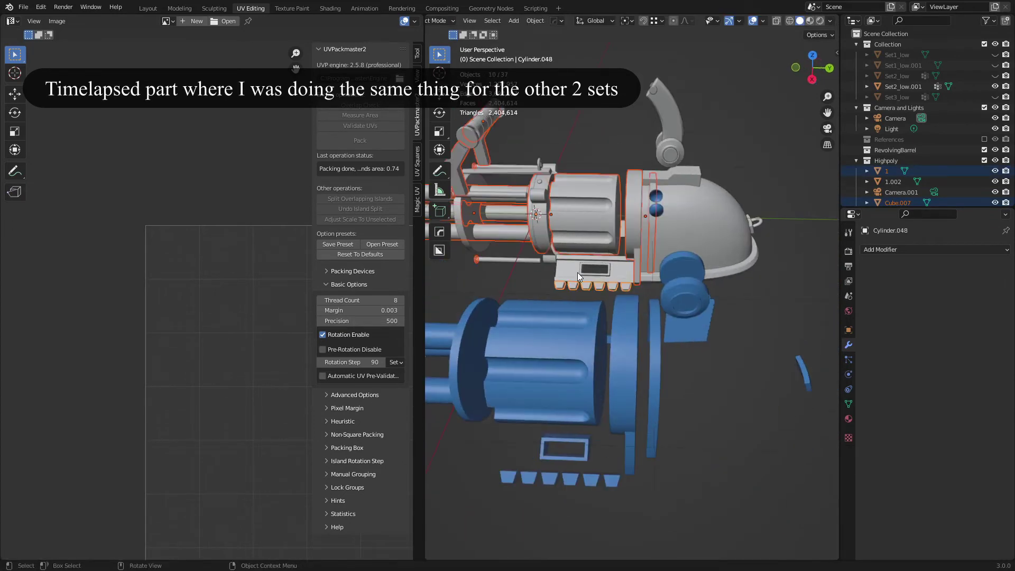
pyautogui.keyDown('shift'); pyautogui.click(582, 271); pyautogui.keyUp('shift')
pyautogui.moveTo(581, 271); pyautogui.dragTo(531, 273, button='middle')
pyautogui.keyDown('shift'); pyautogui.click(715, 277); pyautogui.keyUp('shift')
pyautogui.moveTo(715, 277); pyautogui.dragTo(761, 275, button='middle')
# Step: Add the rear grip's pivot disc and end piece Cylinder.056 to the selection, checking the set with test moves
pyautogui.keyDown('shift'); pyautogui.moveTo(666, 184); pyautogui.dragTo(662, 280, button='middle'); pyautogui.keyUp('shift')
pyautogui.keyDown('shift'); pyautogui.click(650, 257); pyautogui.keyUp('shift')
pyautogui.press('g')
pyautogui.rightClick(685, 235)
pyautogui.keyDown('shift'); pyautogui.click(635, 206); pyautogui.keyUp('shift')
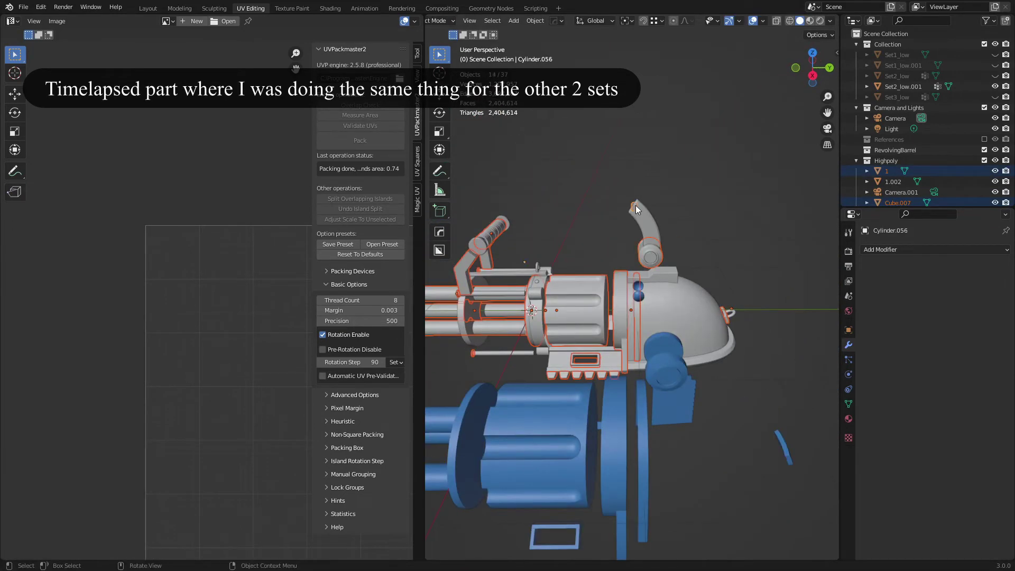
pyautogui.moveTo(600, 253); pyautogui.dragTo(658, 273, button='middle')
pyautogui.scroll(-4, 645, 254)
pyautogui.press('g')
pyautogui.rightClick(679, 143)
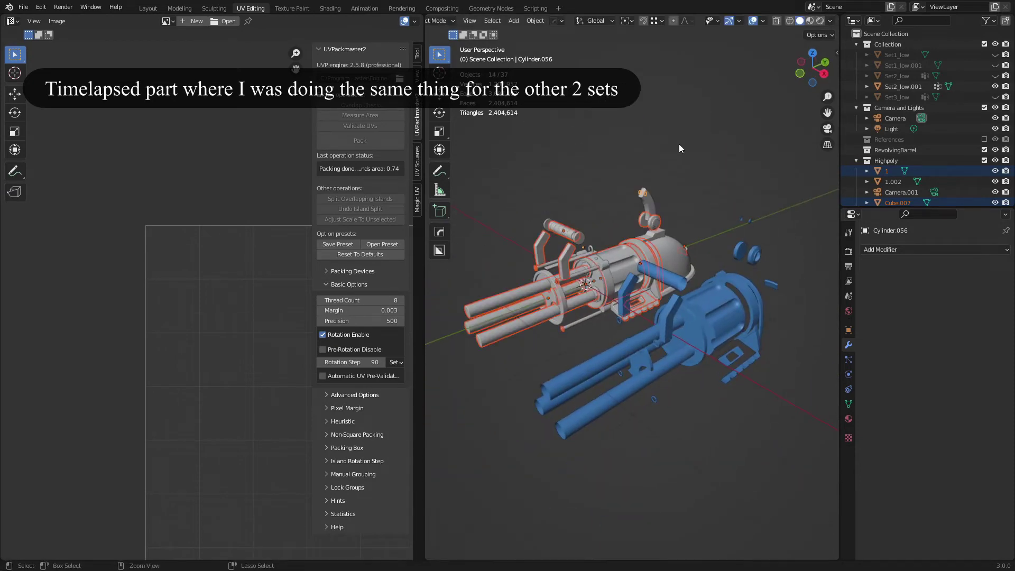
# Step: Join the selected high-poly parts and rename the joined object as set2_high
pyautogui.hotkey('ctrl', 'j')
pyautogui.scroll(3, 678, 144)
pyautogui.scroll(-6, 678, 143)
pyautogui.scroll(-10, 953, 125)
pyautogui.doubleClick(900, 112)
pyautogui.write('set2_high')
pyautogui.press('Return')
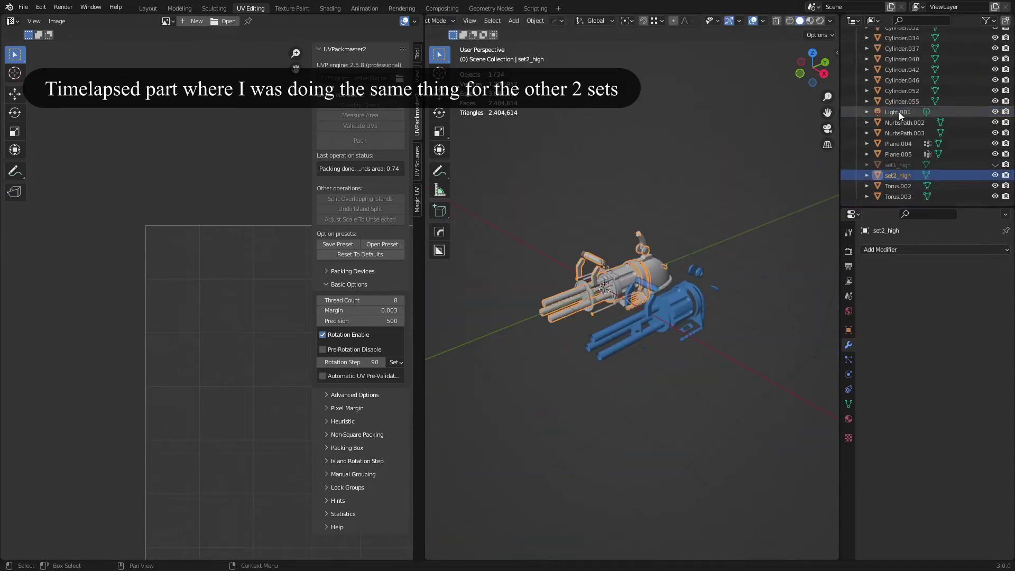
# Step: Hide set2_high and Set2_low.001, and make Set3_low visible
pyautogui.scroll(3, 661, 265)
pyautogui.moveTo(661, 265); pyautogui.dragTo(671, 264, button='middle')
pyautogui.press('h')
pyautogui.scroll(10, 939, 140)
pyautogui.click(995, 87)
pyautogui.click(995, 97)
# Step: Duplicate Set3_low, place the copy behind the gun as reference, and hide the original
pyautogui.click(896, 97)
pyautogui.hotkey('shift', 'd')
pyautogui.click(663, 234)
pyautogui.press('a')
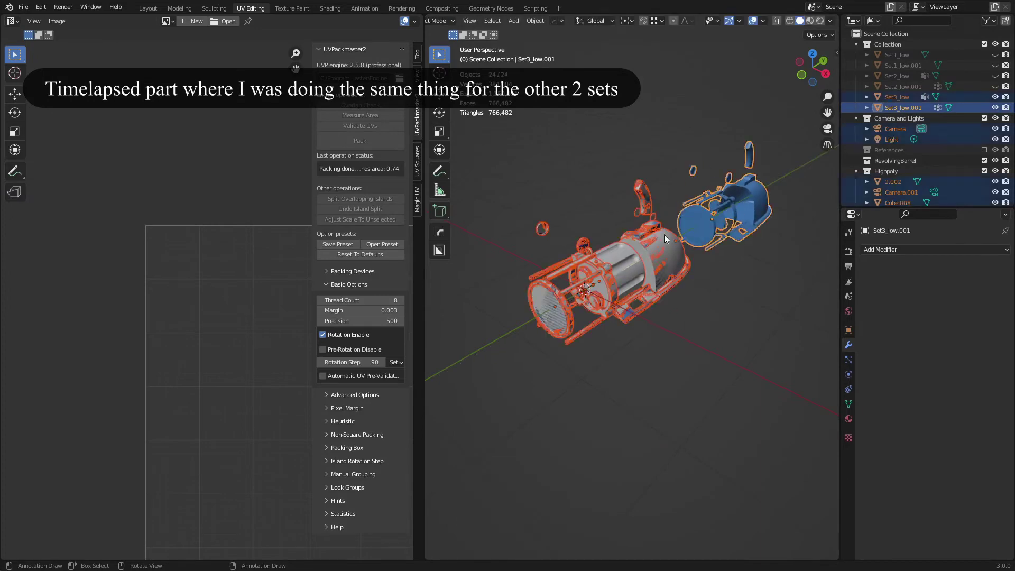
pyautogui.hotkey('alt', 'a')
pyautogui.scroll(3, 589, 274)
pyautogui.click(995, 97)
# Step: Select the small high-poly discs Cylinder.055 at the base of the rear grip
pyautogui.moveTo(451, 163); pyautogui.dragTo(678, 353)
pyautogui.moveTo(679, 353); pyautogui.dragTo(697, 288, button='middle')
pyautogui.scroll(-3, 634, 270)
pyautogui.click(540, 232)
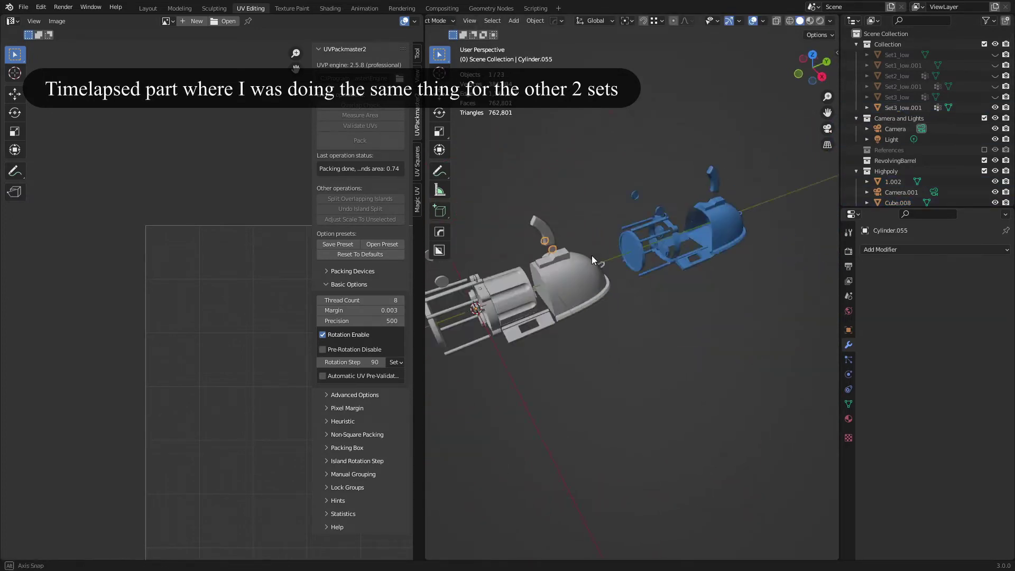
pyautogui.moveTo(591, 255); pyautogui.dragTo(621, 267, button='middle')
# Step: Make the low-poly reference copy Set1_low.001 visible next to the gun
pyautogui.scroll(-10, 983, 148)
pyautogui.click(995, 173)
pyautogui.click(994, 173)
pyautogui.scroll(10, 996, 158)
pyautogui.click(995, 86)
pyautogui.click(995, 87)
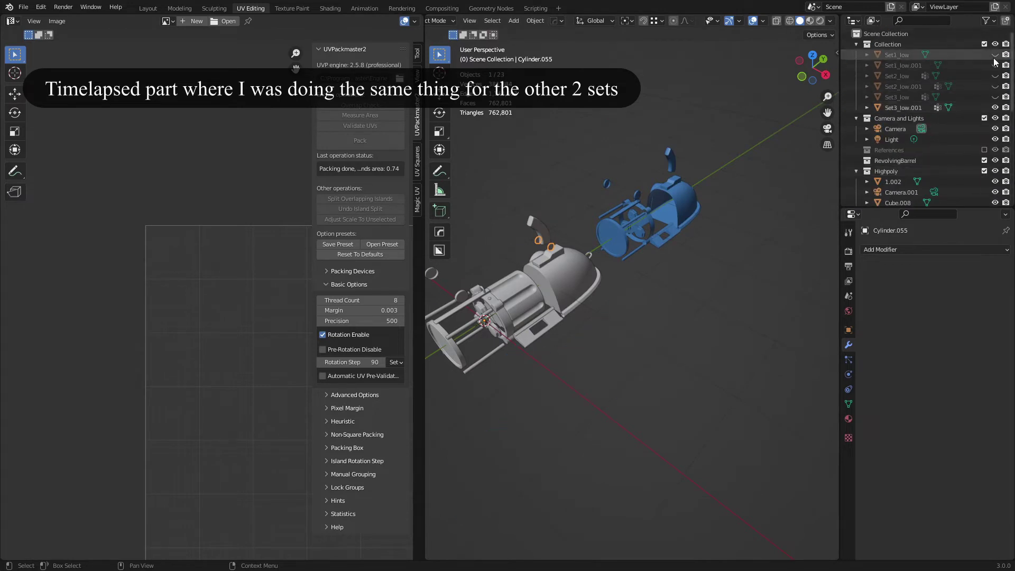
pyautogui.click(995, 66)
# Step: Show set1_high, join the Cylinder.055 discs into it, and hide the joined object
pyautogui.scroll(-4, 630, 231)
pyautogui.scroll(8, 630, 232)
pyautogui.keyDown('shift'); pyautogui.moveTo(630, 231); pyautogui.dragTo(727, 246, button='middle'); pyautogui.keyUp('shift')
pyautogui.scroll(-4, 653, 313)
pyautogui.scroll(-2, 727, 247)
pyautogui.scroll(-7, 919, 113)
pyautogui.scroll(-3, 930, 95)
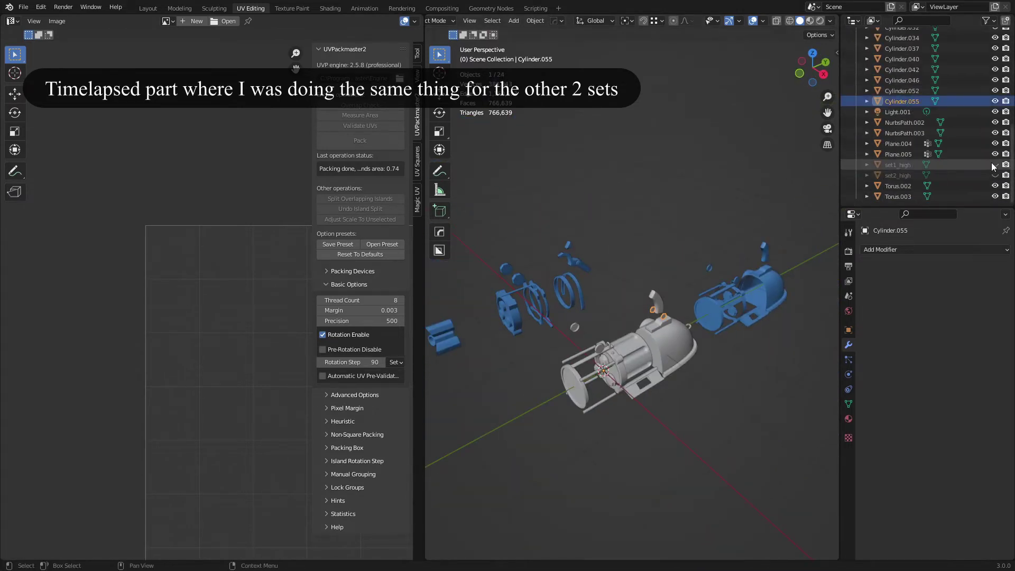
pyautogui.click(994, 165)
pyautogui.keyDown('ctrl'); pyautogui.click(909, 165); pyautogui.keyUp('ctrl')
pyautogui.press('g')
pyautogui.rightClick(637, 163)
pyautogui.hotkey('ctrl', 'j')
pyautogui.press('h')
# Step: Join all remaining visible high-poly parts into one object and rename it set3_high
pyautogui.moveTo(618, 371); pyautogui.dragTo(562, 390, button='middle')
pyautogui.moveTo(521, 306); pyautogui.dragTo(780, 512)
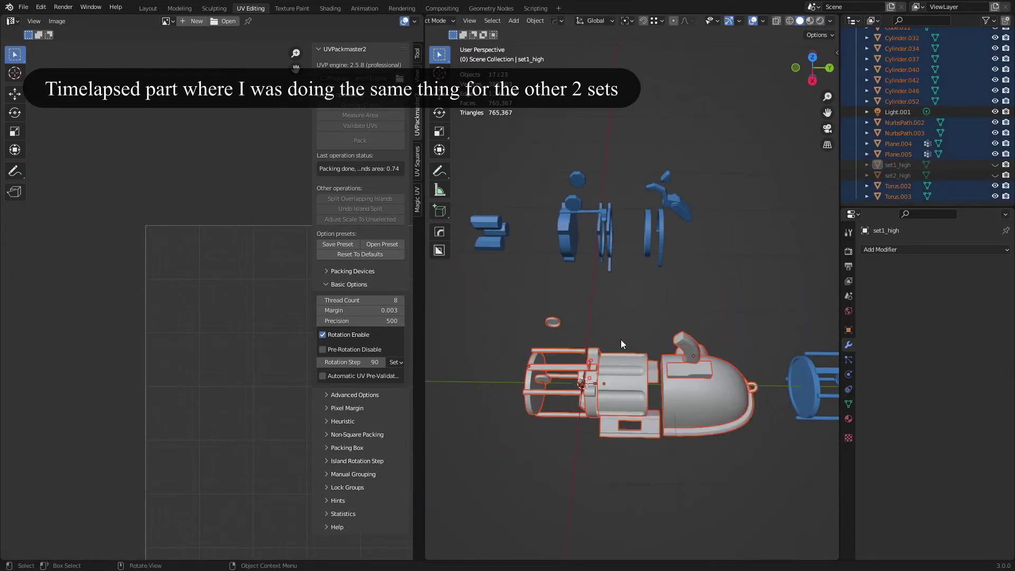
pyautogui.keyDown('shift'); pyautogui.click(690, 360); pyautogui.keyUp('shift')
pyautogui.moveTo(622, 344); pyautogui.dragTo(702, 359, button='middle')
pyautogui.hotkey('ctrl', 'j')
pyautogui.doubleClick(906, 177)
pyautogui.write('set3_high')
pyautogui.press('Return')
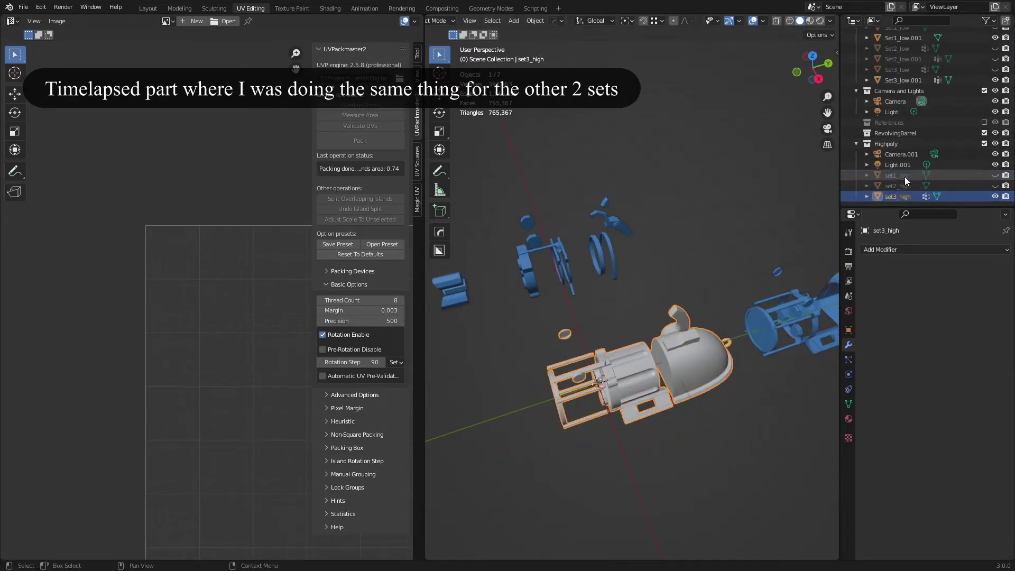
# Step: Delete the RevolvingBarrel collection plus Camera.001 and Light.001 from Highpoly, and exclude the Camera and Lights collection
pyautogui.rightClick(884, 134)
pyautogui.click(800, 179)
pyautogui.click(899, 155)
pyautogui.keyDown('shift'); pyautogui.click(898, 165); pyautogui.keyUp('shift')
pyautogui.press('x')
pyautogui.scroll(-4, 690, 241)
pyautogui.click(983, 118)
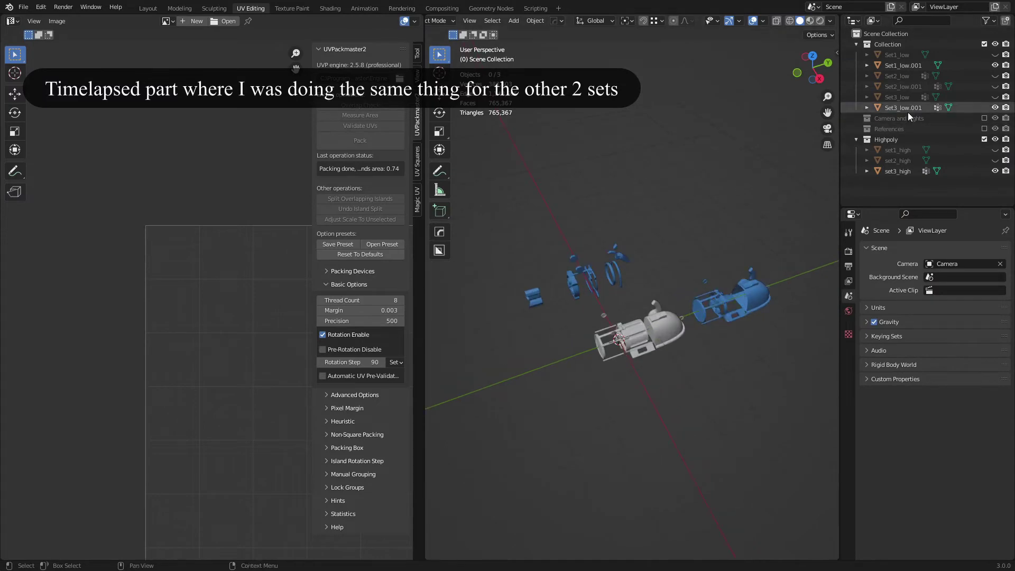
# Step: Delete the reference copies Set1_low.001, Set2_low.001 and Set3_low.001, and make set1_high and set2_high visible
pyautogui.click(906, 108)
pyautogui.keyDown('ctrl'); pyautogui.click(905, 66); pyautogui.keyUp('ctrl')
pyautogui.press('x')
pyautogui.click(724, 149)
pyautogui.click(903, 76)
pyautogui.click(994, 76)
pyautogui.press('x')
pyautogui.click(709, 185)
pyautogui.moveTo(995, 118); pyautogui.dragTo(995, 129)
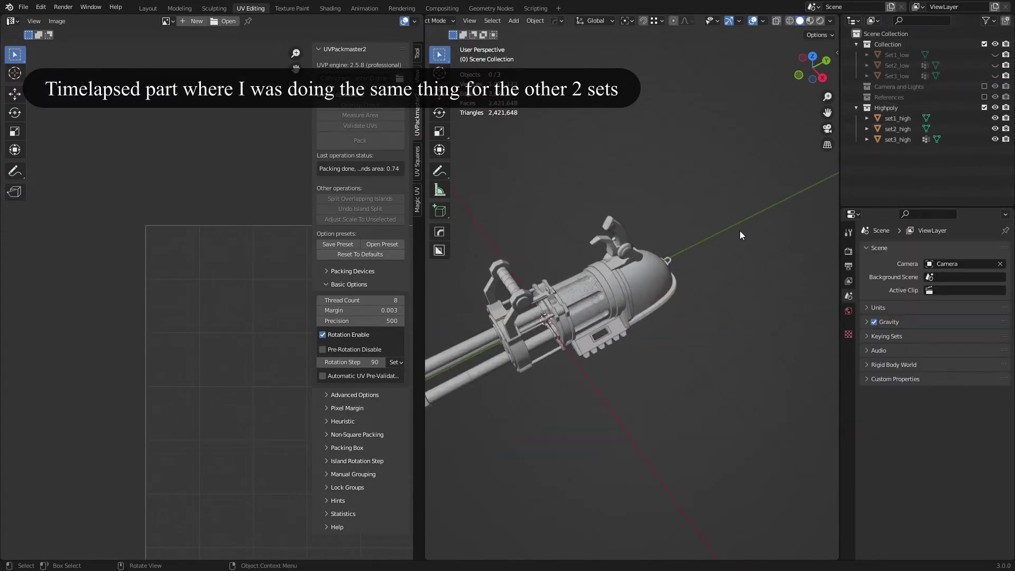
# Step: Check the high-poly body for overlapping surfaces by selecting set2_high and toggling its visibility
pyautogui.moveTo(740, 231); pyautogui.dragTo(724, 204, button='middle')
pyautogui.scroll(4, 655, 254)
pyautogui.click(635, 238)
pyautogui.press('g')
pyautogui.rightClick(611, 152)
pyautogui.scroll(-3, 550, 211)
pyautogui.scroll(2, 634, 264)
pyautogui.moveTo(700, 298); pyautogui.dragTo(608, 309, button='middle')
pyautogui.press('g')
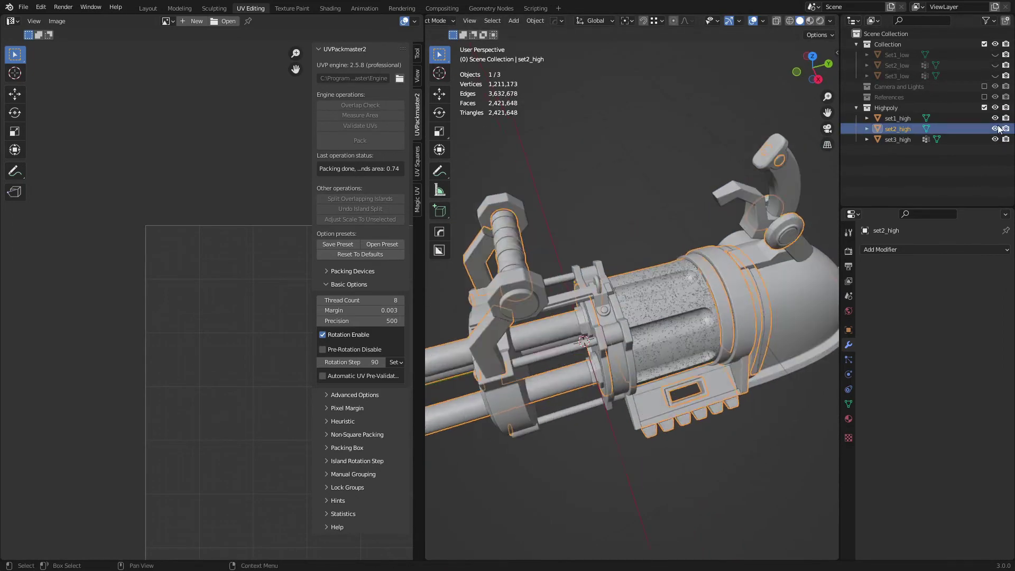
pyautogui.click(995, 129)
pyautogui.click(995, 129)
pyautogui.click(664, 315)
pyautogui.scroll(2, 664, 315)
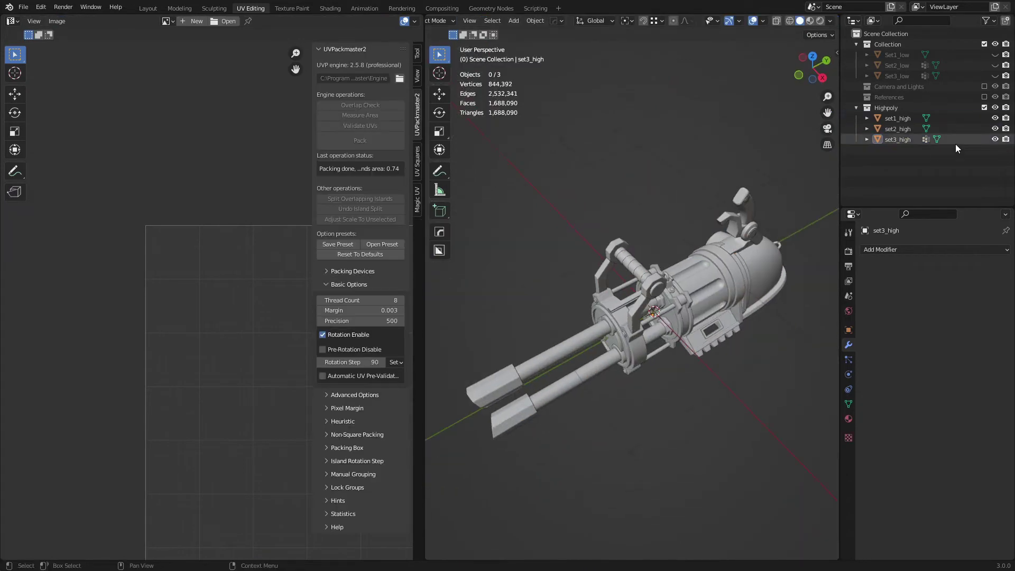
# Step: Capitalize the high-poly object names as Set1_high, Set2_high and Set3_high to match the low-poly naming
pyautogui.doubleClick(889, 118)
pyautogui.press('Home')
pyautogui.press('Delete')
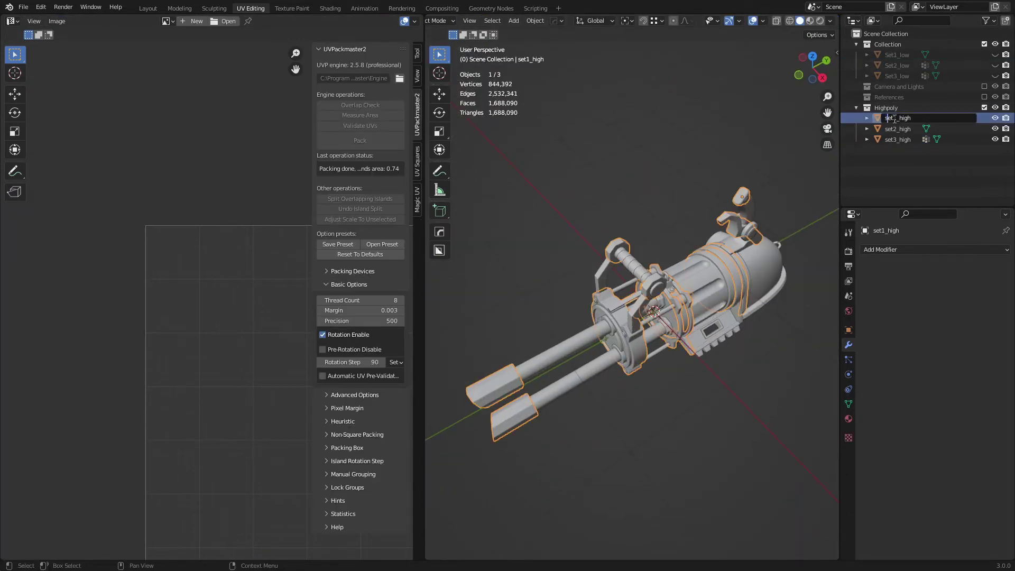
pyautogui.write('S')
pyautogui.press('Return')
pyautogui.doubleClick(888, 130)
pyautogui.press('Home')
pyautogui.press('Delete')
pyautogui.write('S')
pyautogui.press('Return')
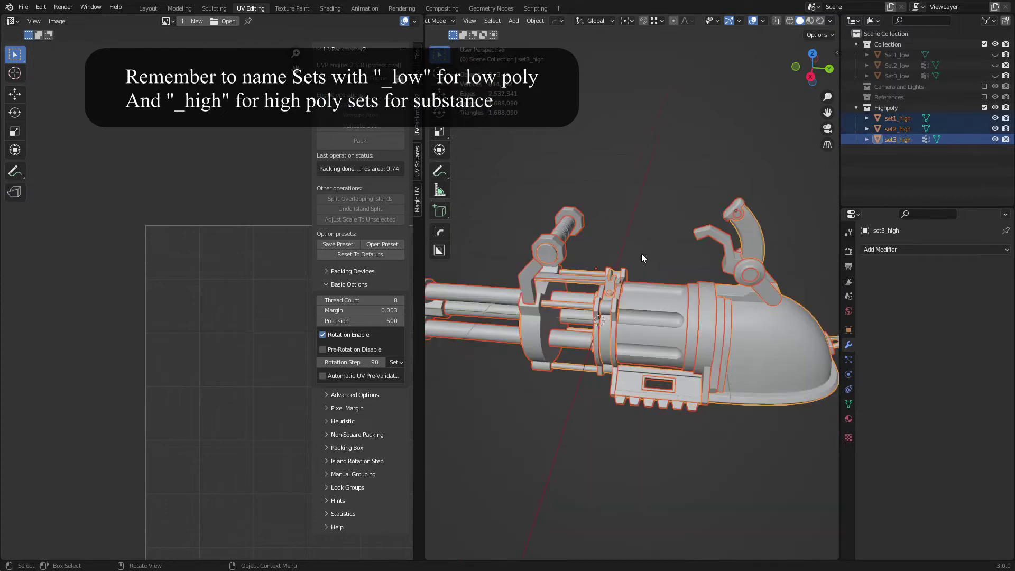
pyautogui.moveTo(641, 253); pyautogui.dragTo(668, 268, button='middle')
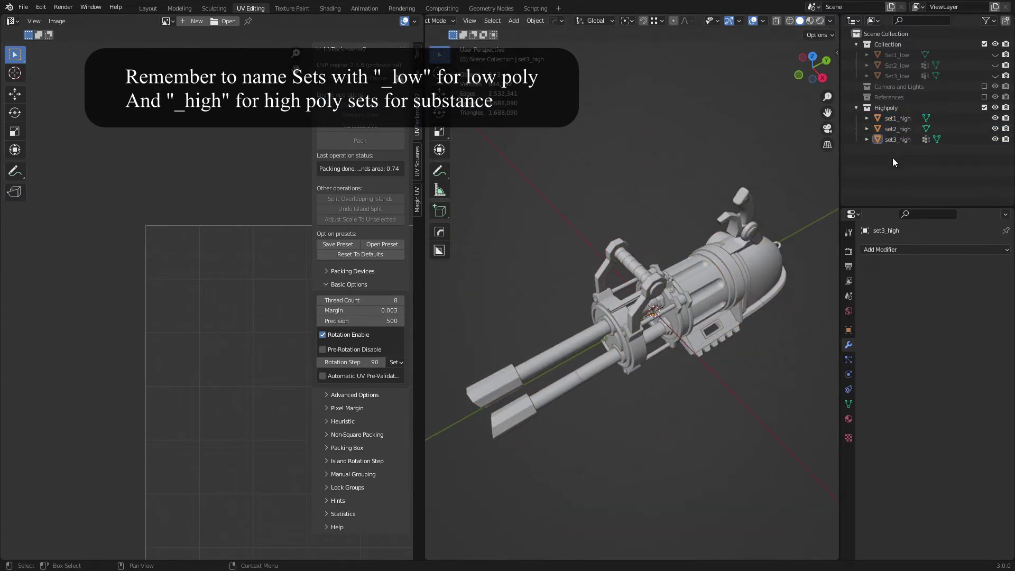
pyautogui.doubleClick(889, 118)
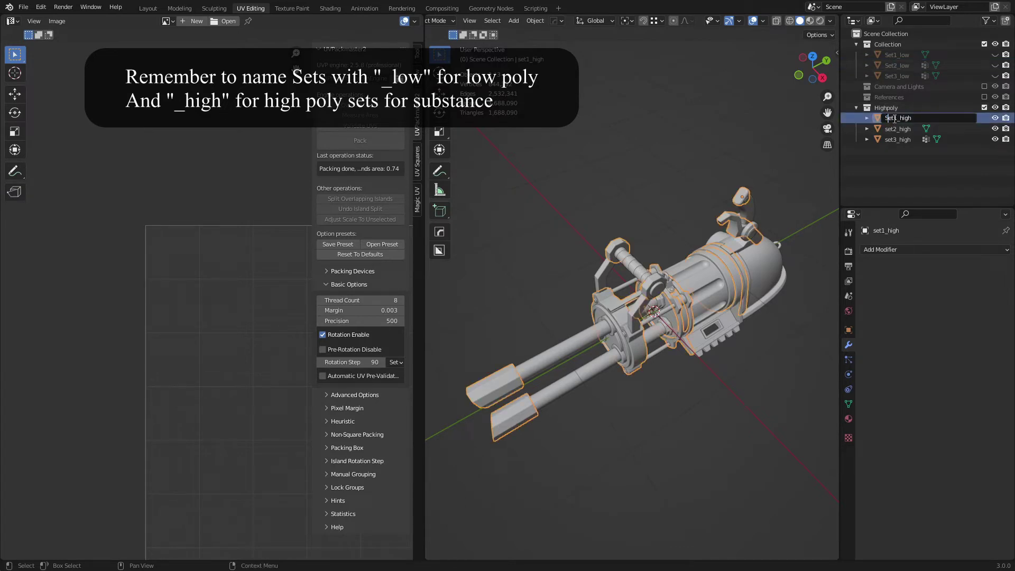
pyautogui.press('Return')
pyautogui.doubleClick(890, 129)
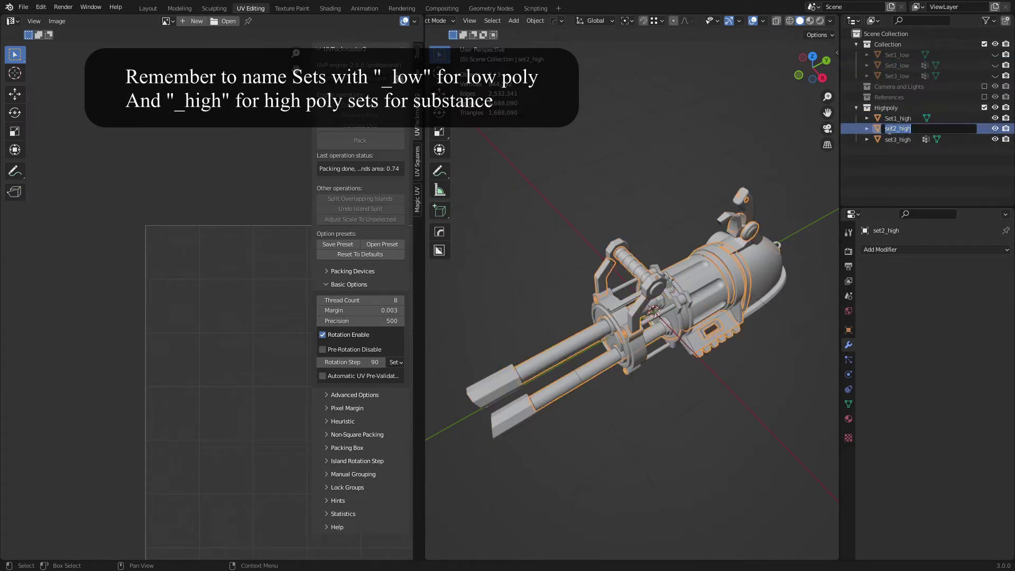
pyautogui.press('Home')
pyautogui.press('Return')
pyautogui.doubleClick(889, 140)
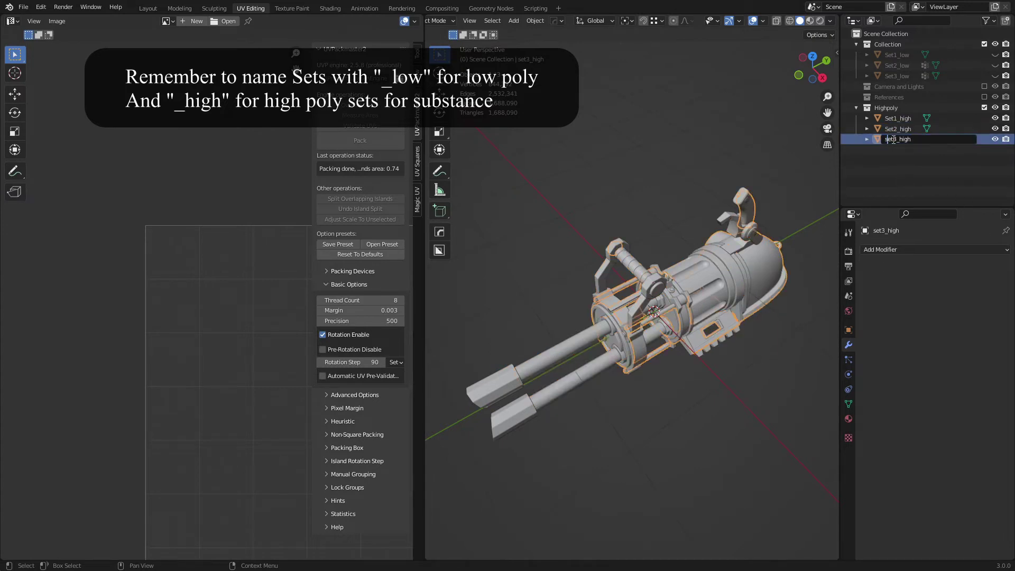
pyautogui.press('Return')
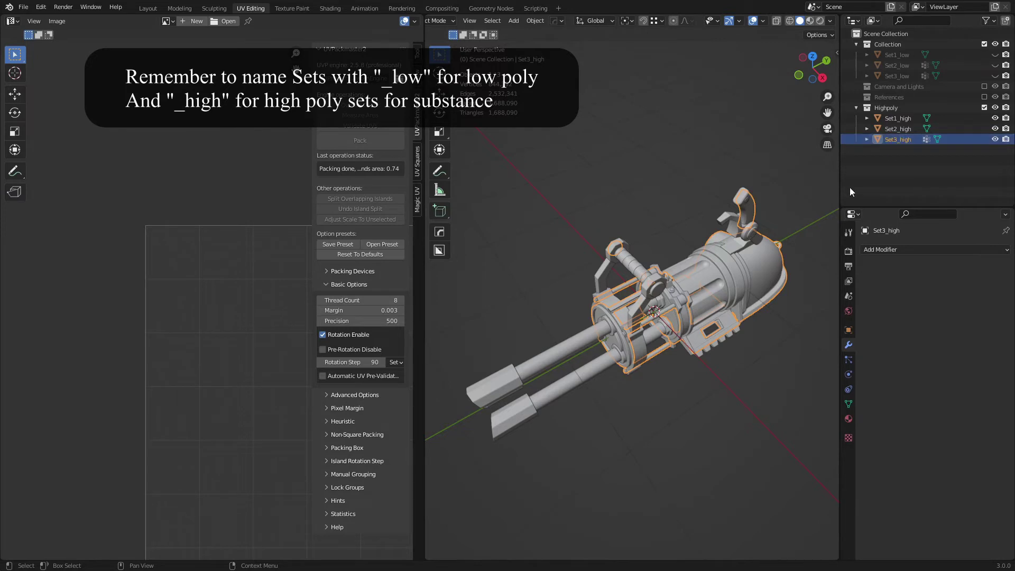
pyautogui.scroll(3, 575, 302)
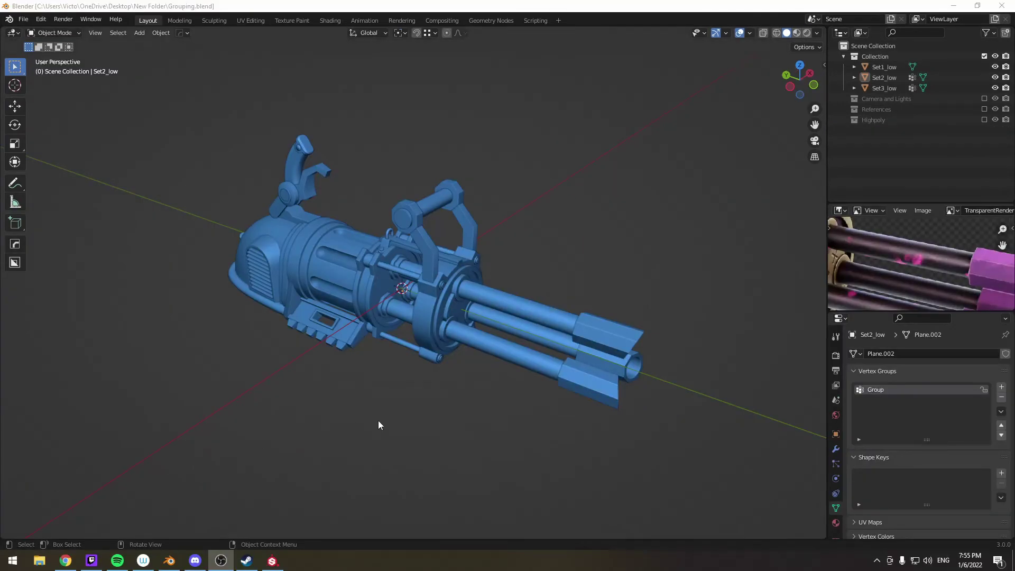
# Step: Begin an FBX export of the selected Set1_low, Set2_low and Set3_low objects with geometry smoothing set to Face
pyautogui.click(394, 438)
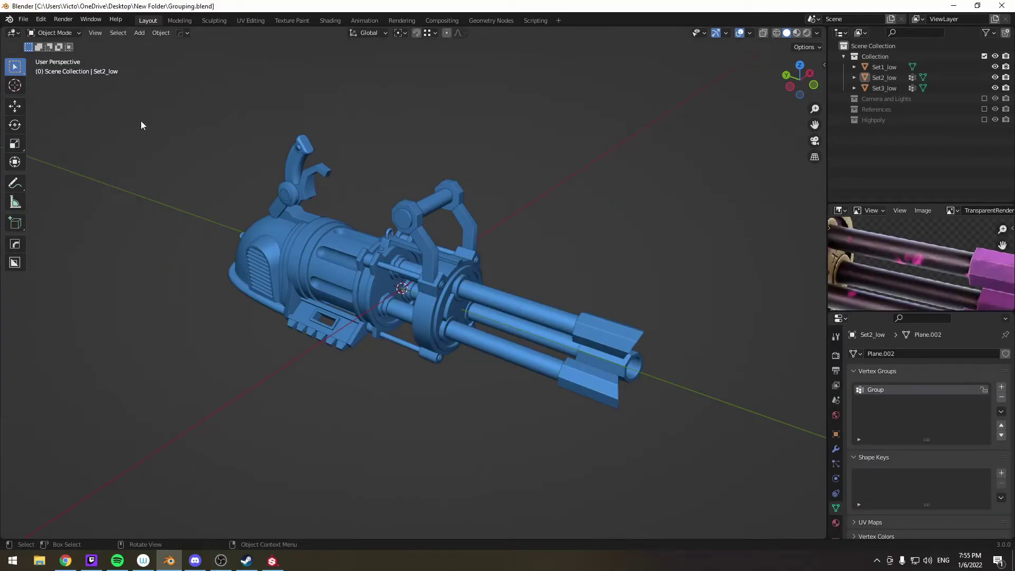
pyautogui.moveTo(141, 125); pyautogui.dragTo(710, 525)
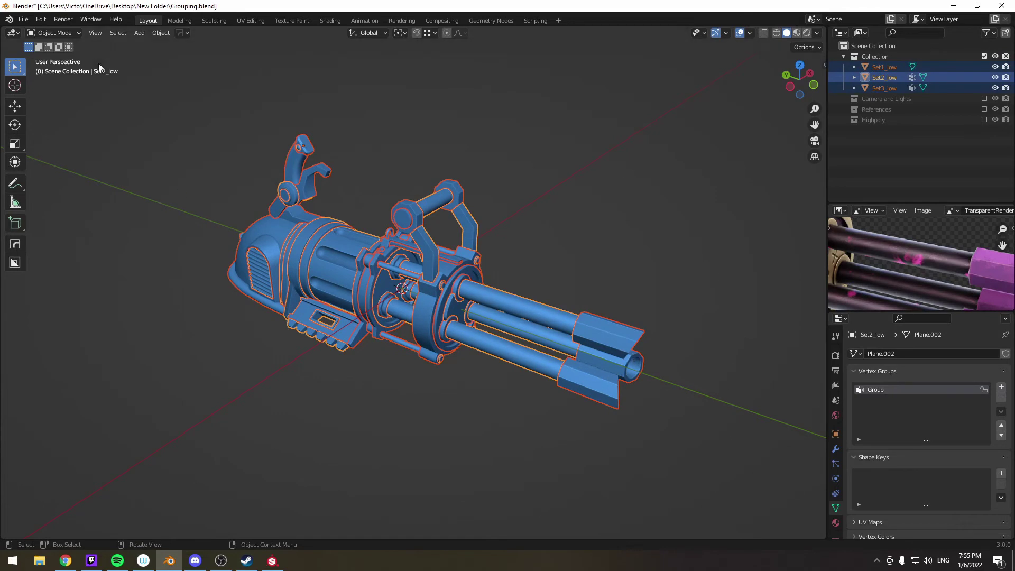
pyautogui.click(22, 23)
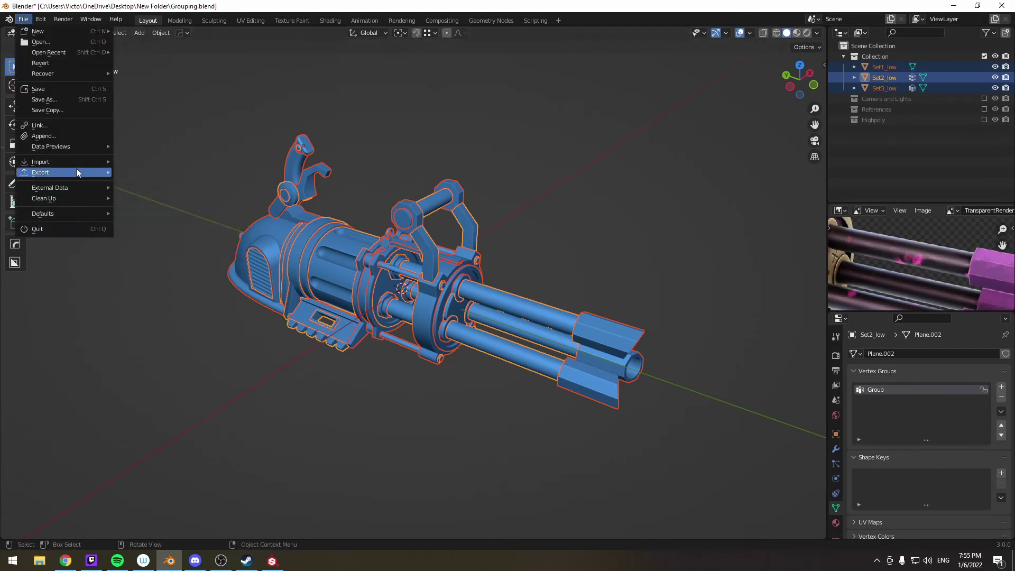
pyautogui.moveTo(76, 171)
pyautogui.click(160, 256)
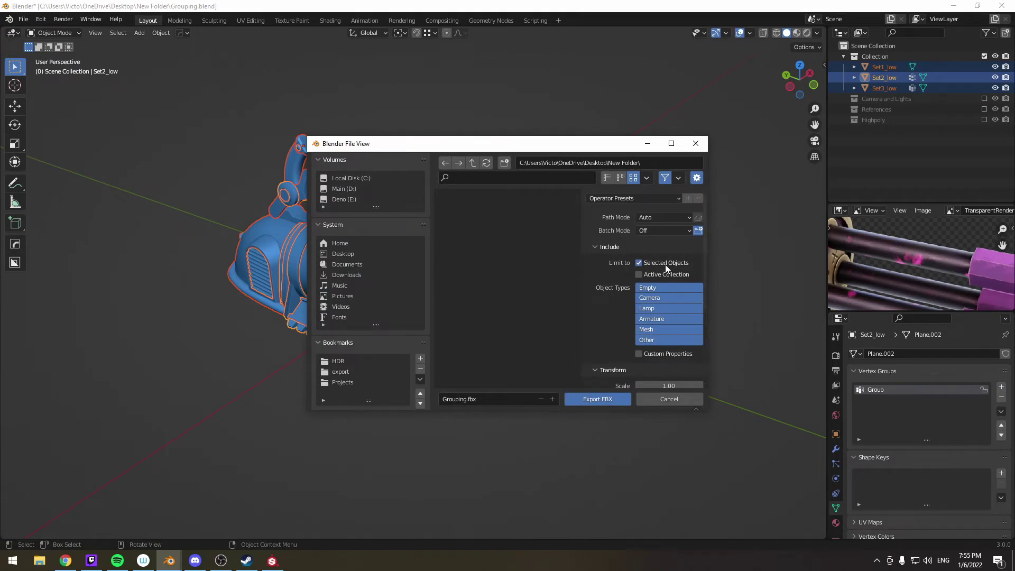
pyautogui.scroll(-5, 665, 264)
pyautogui.click(603, 355)
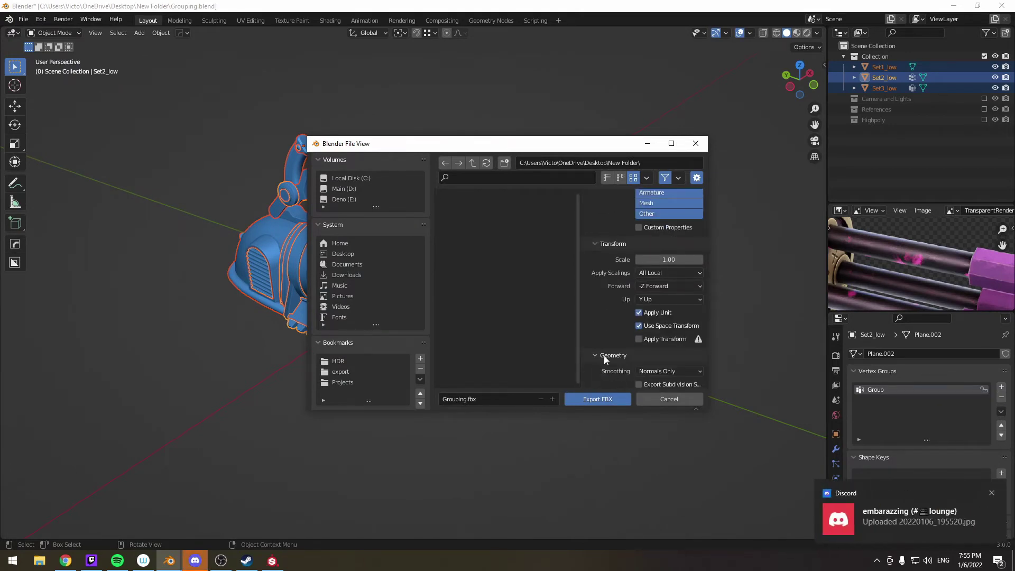
pyautogui.scroll(-3, 623, 334)
pyautogui.click(664, 295)
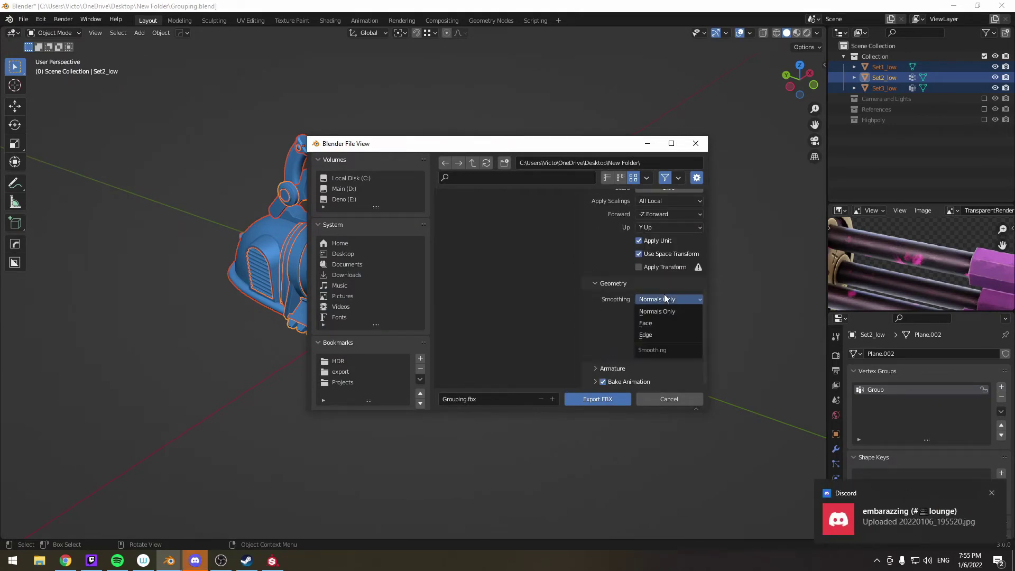
pyautogui.click(645, 323)
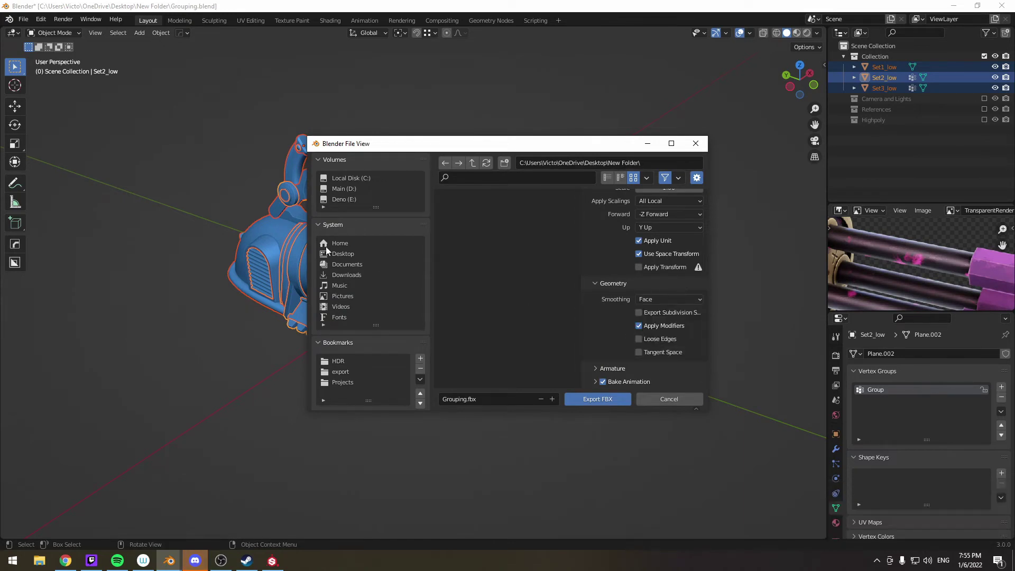
# Step: Export the low-poly sets to the Desktop folder as minigun_low.fbx
pyautogui.click(341, 254)
pyautogui.scroll(-2, 505, 332)
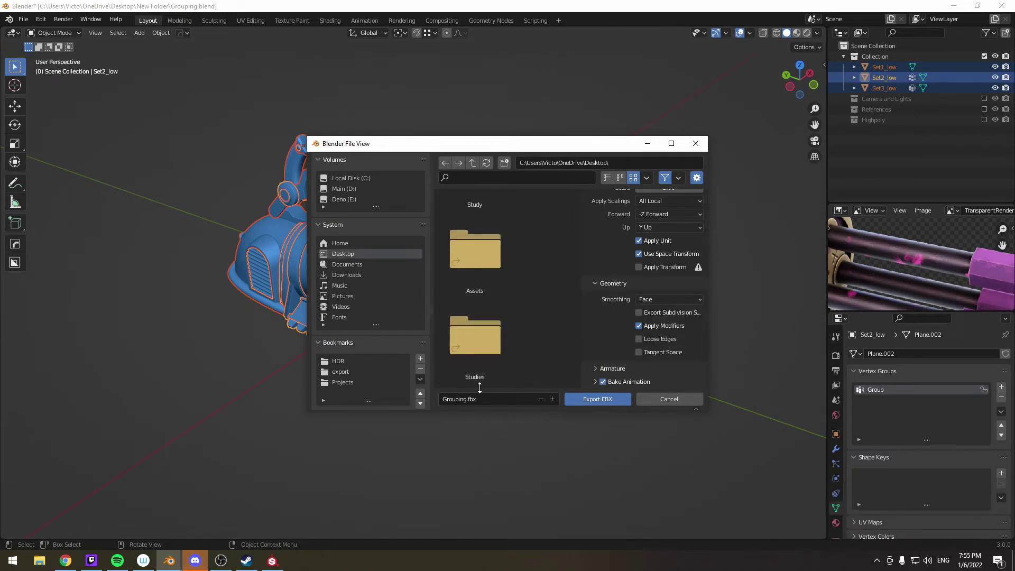
pyautogui.click(472, 399)
pyautogui.write('mini')
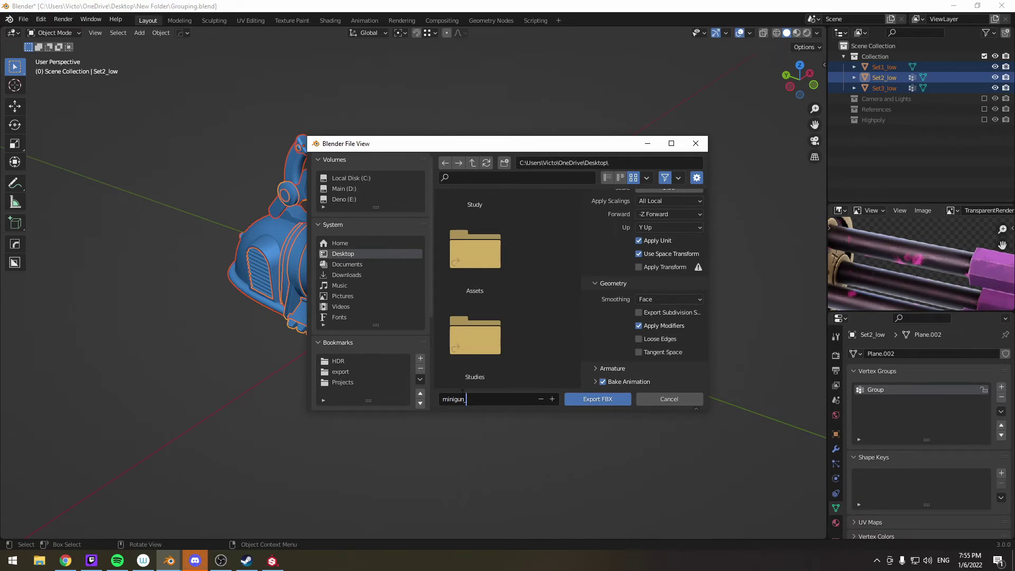
pyautogui.write('gun_low')
pyautogui.press('Return')
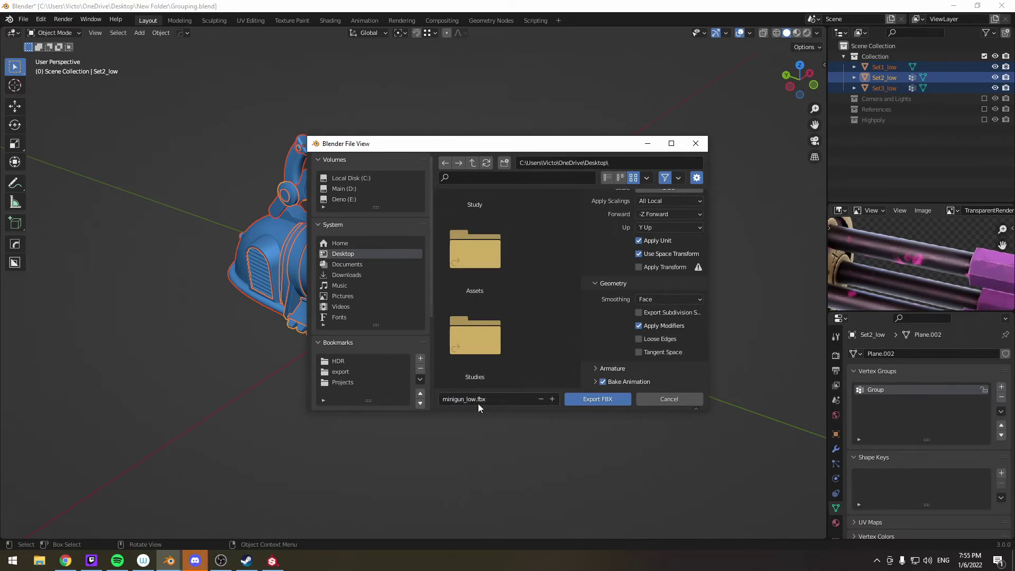
pyautogui.click(598, 400)
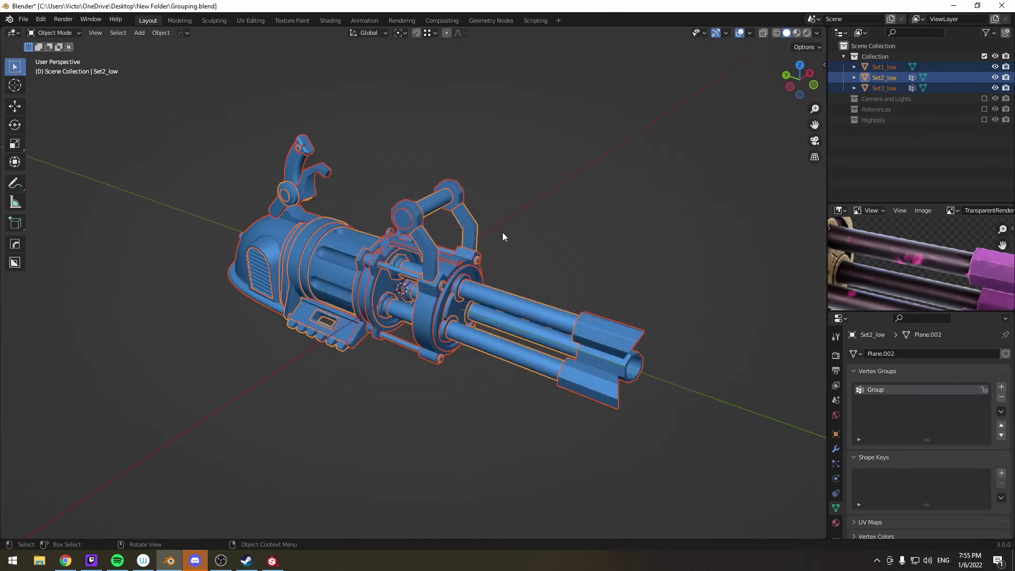
# Step: Exclude the low-poly Collection, enable the Highpoly collection, and select all three high-poly sets
pyautogui.click(534, 242)
pyautogui.click(983, 56)
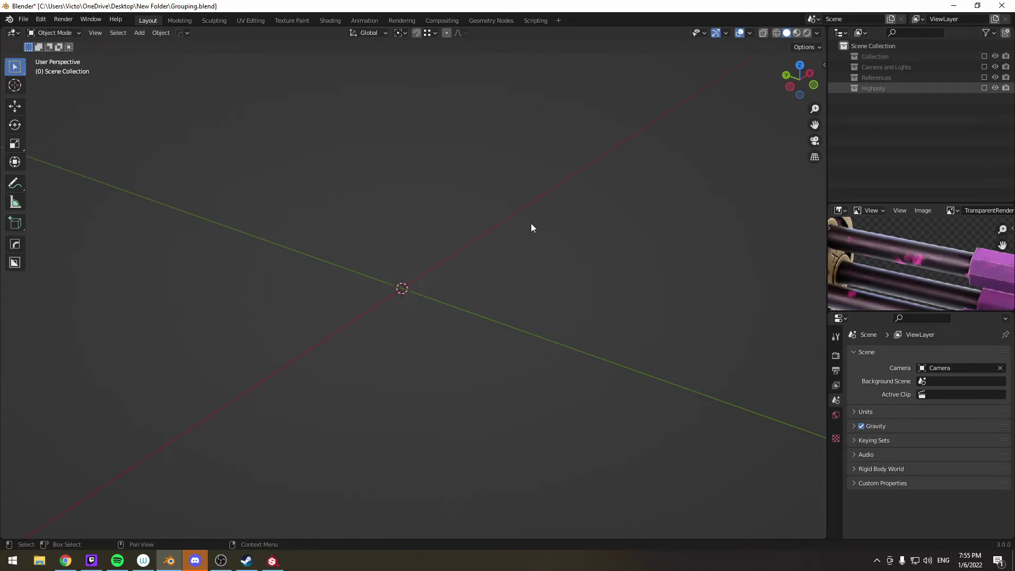
pyautogui.hotkey('ctrl', 'z')
pyautogui.moveTo(167, 75); pyautogui.dragTo(703, 483)
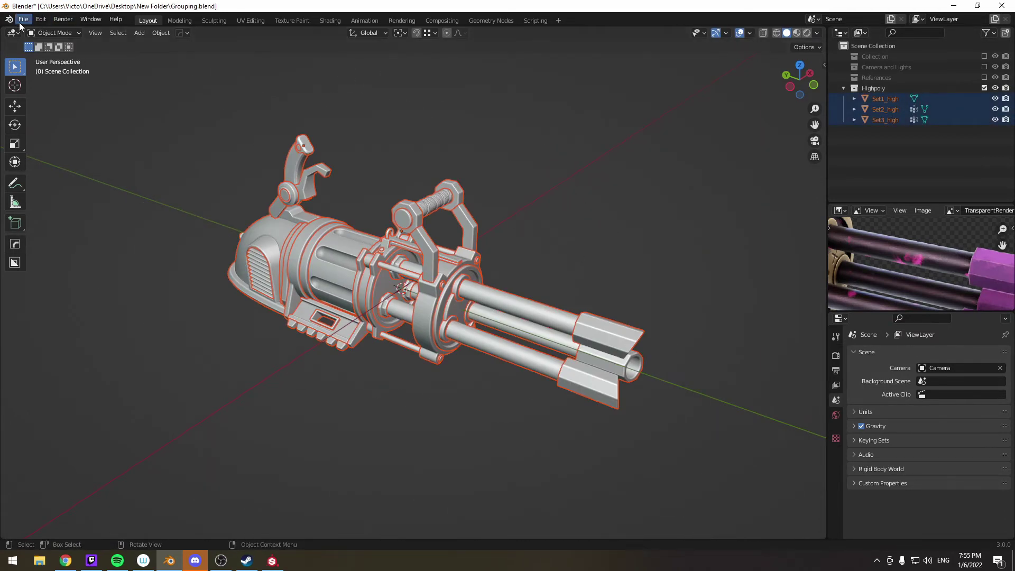
# Step: Export the selected high-poly sets as minigun_high.fbx to the Desktop folder with Face smoothing
pyautogui.click(24, 19)
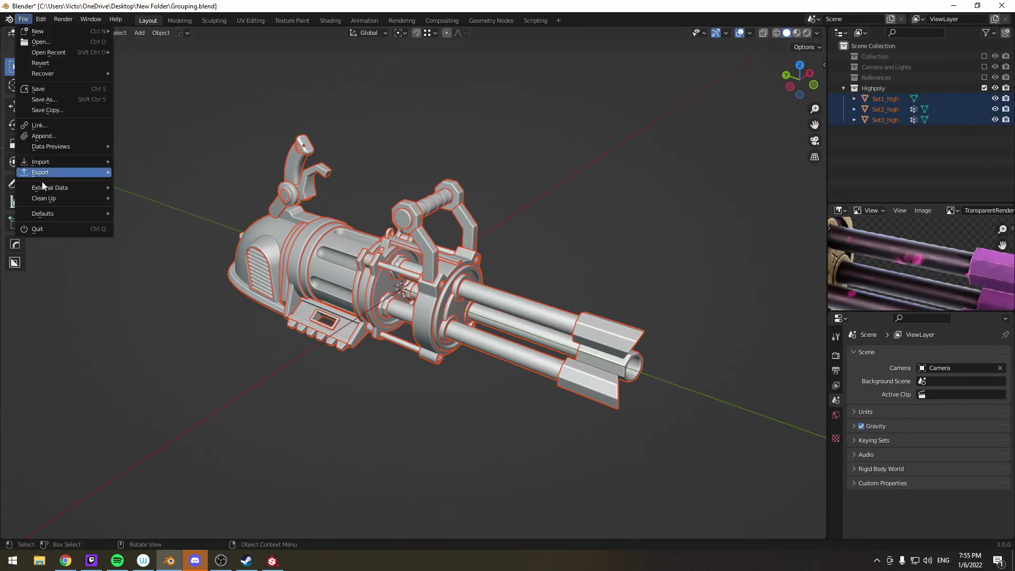
pyautogui.click(23, 19)
pyautogui.moveTo(60, 170)
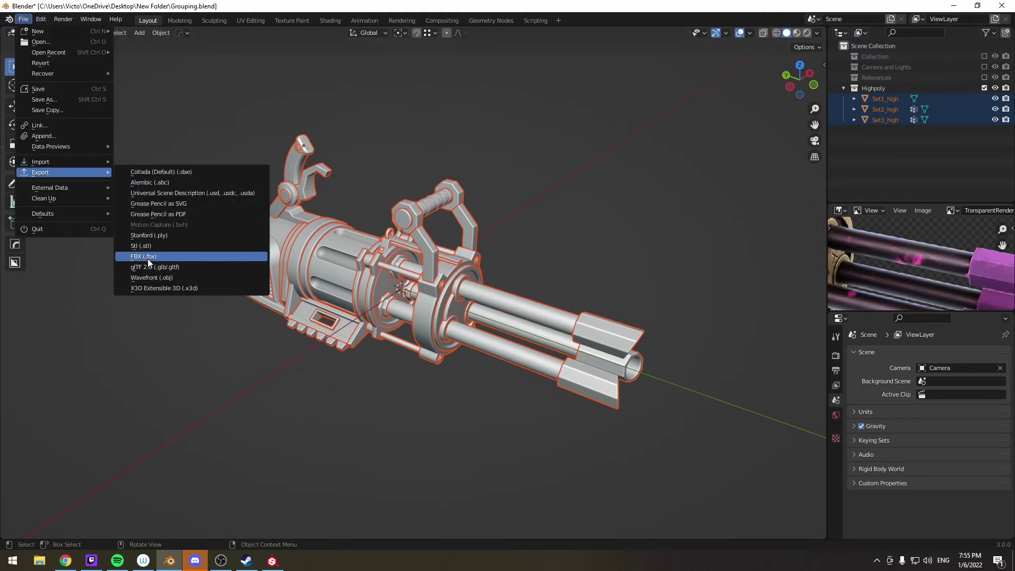
pyautogui.click(147, 259)
pyautogui.scroll(-5, 610, 352)
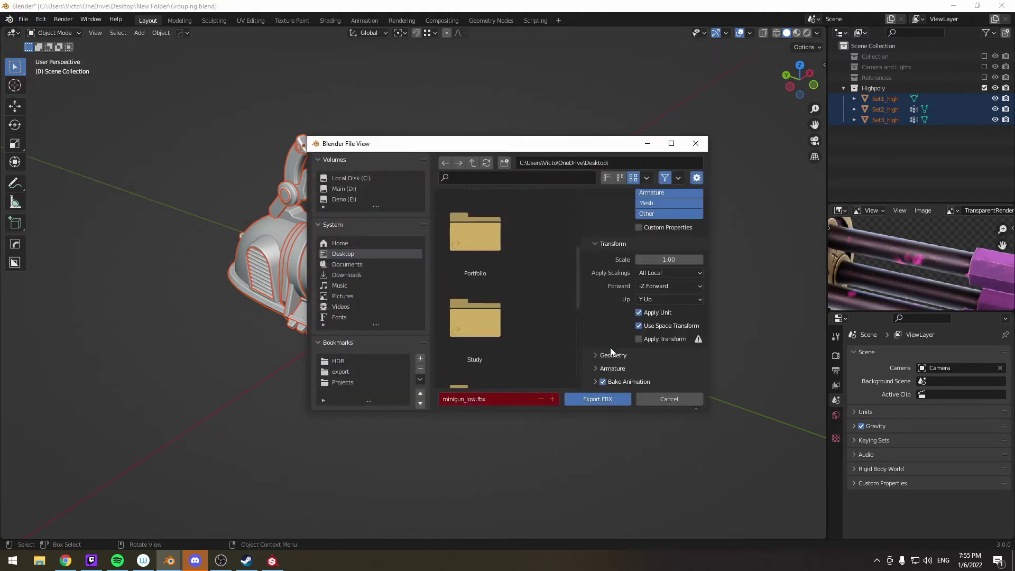
pyautogui.scroll(-3, 613, 344)
pyautogui.scroll(-5, 546, 298)
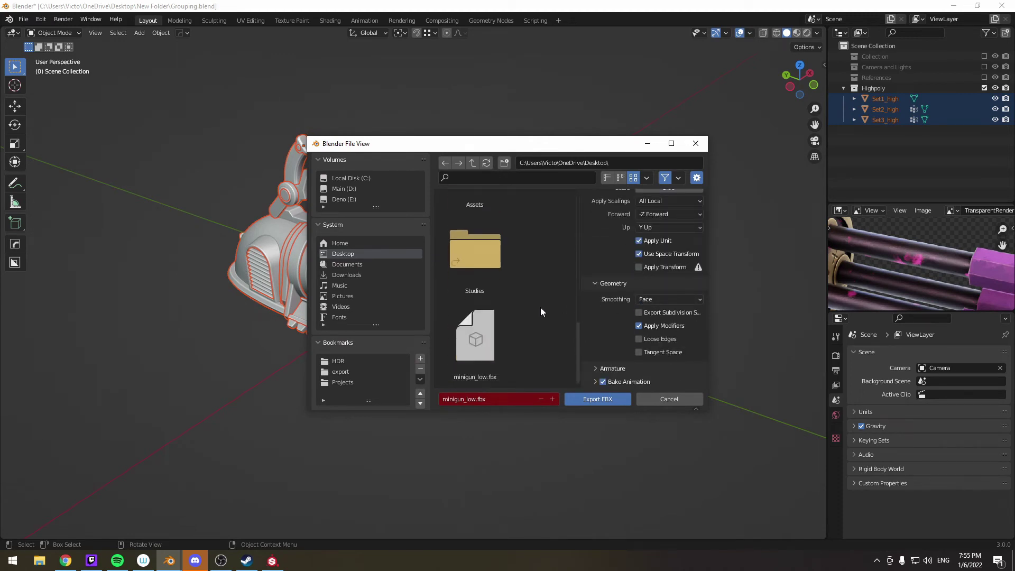
pyautogui.click(476, 397)
pyautogui.click(475, 398)
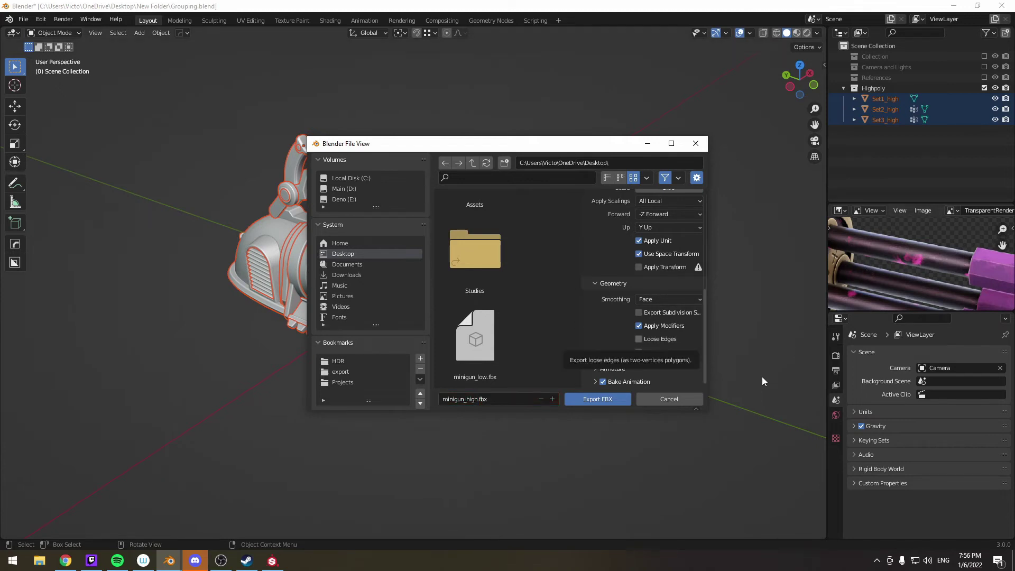
pyautogui.click(603, 400)
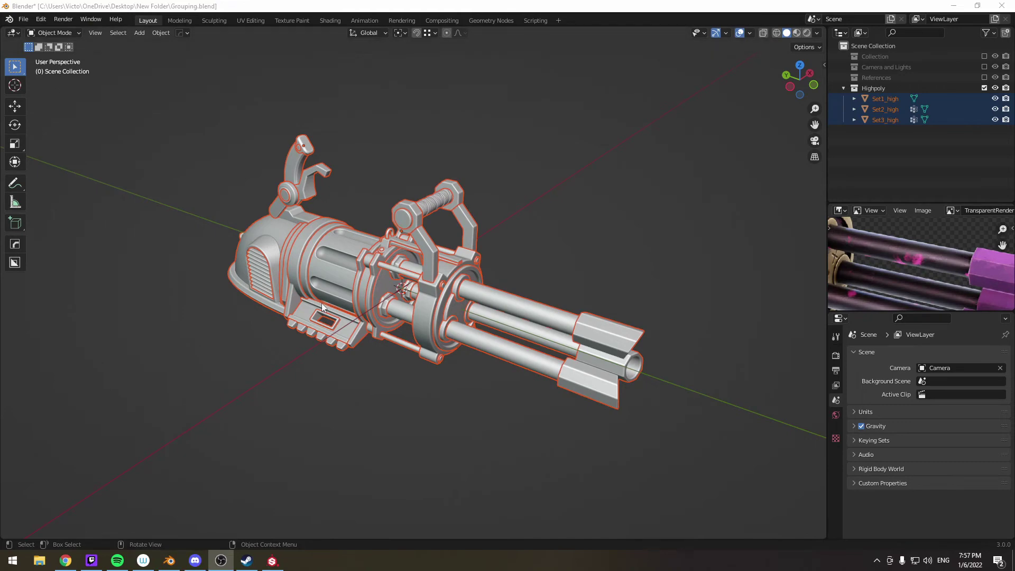
# Step: Switch to Substance Painter and start a new project with the document resolution set to 4096
pyautogui.moveTo(322, 306); pyautogui.dragTo(274, 345, button='middle')
pyautogui.click(272, 562)
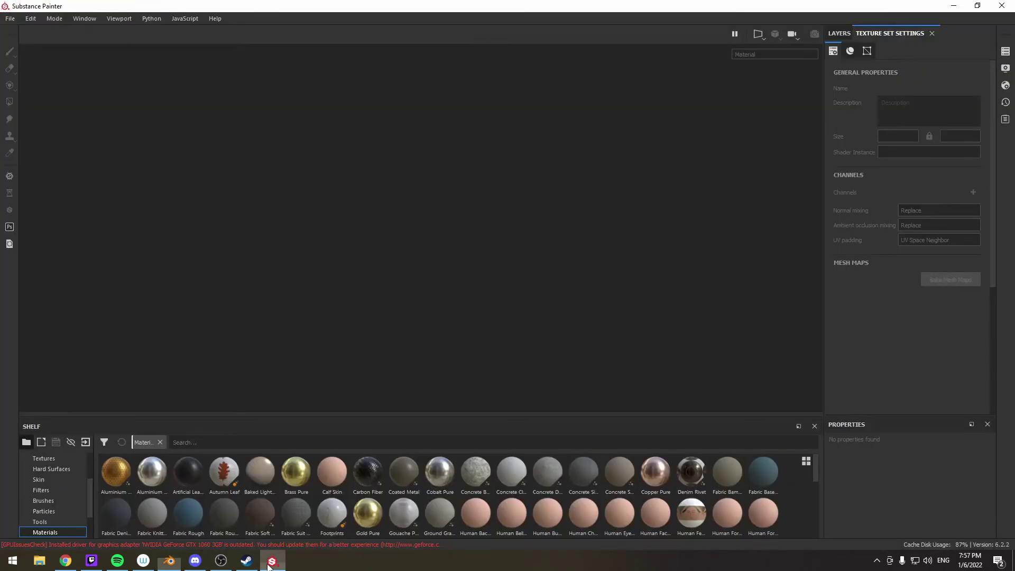
pyautogui.click(10, 18)
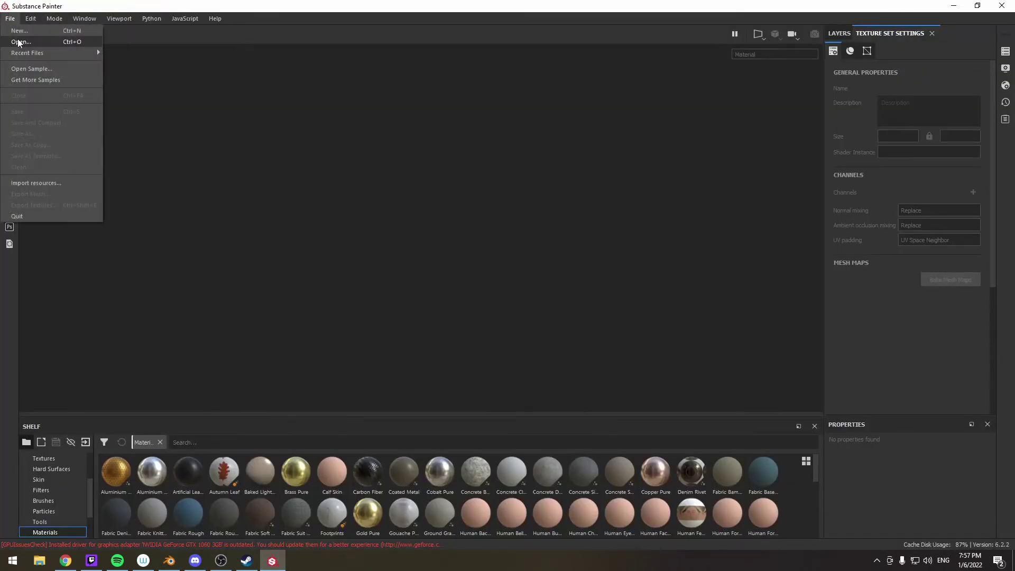
pyautogui.click(21, 30)
pyautogui.click(449, 165)
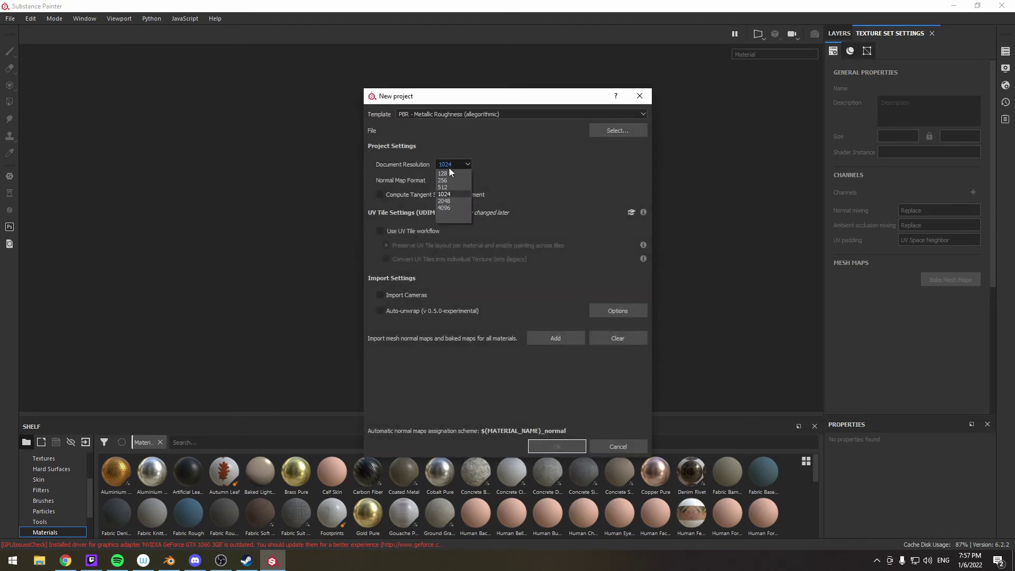
pyautogui.click(445, 208)
# Step: Load minigun_low.fbx from the Desktop as the project mesh and create the project
pyautogui.click(617, 130)
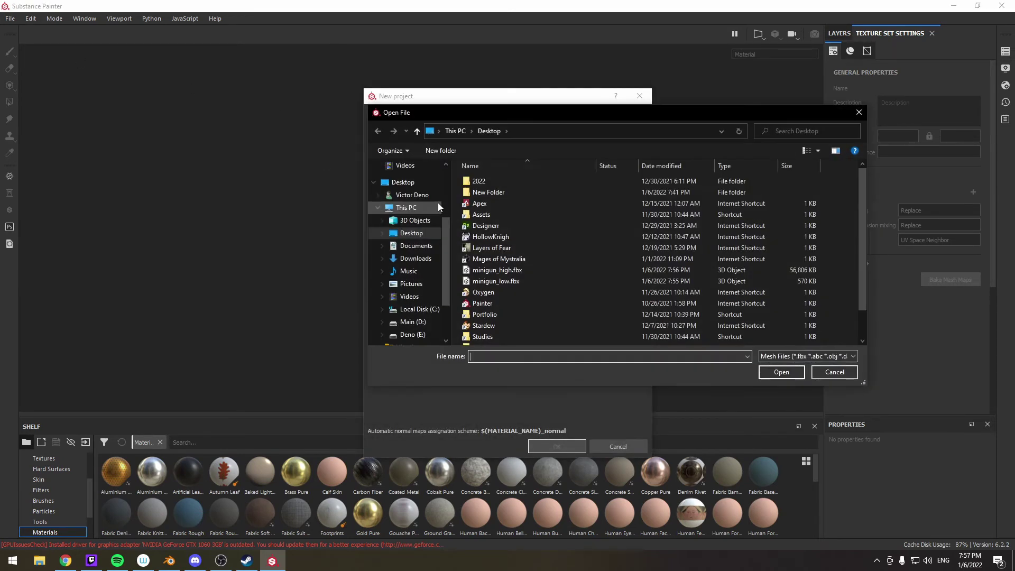
pyautogui.scroll(-1, 585, 231)
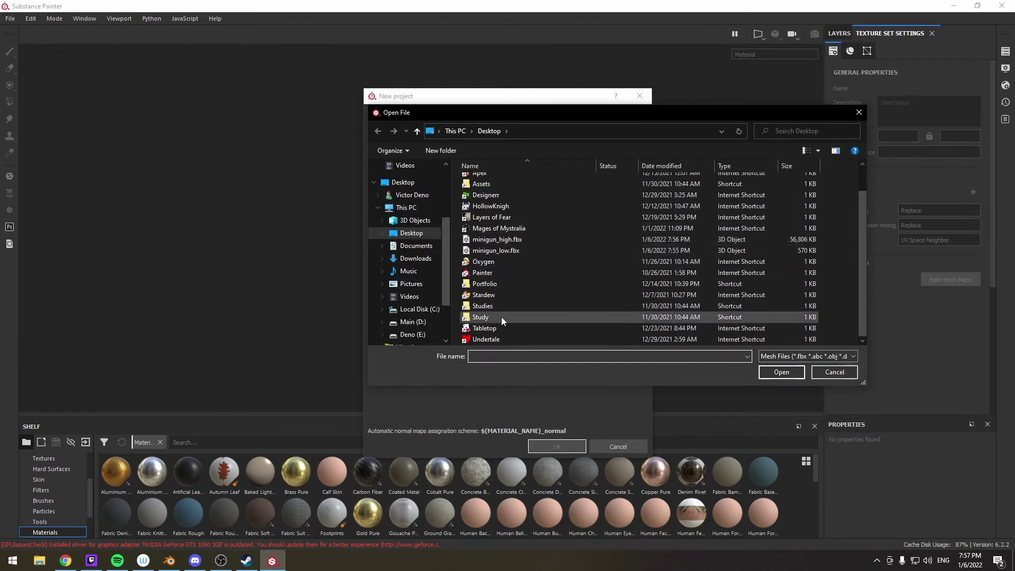
pyautogui.doubleClick(498, 251)
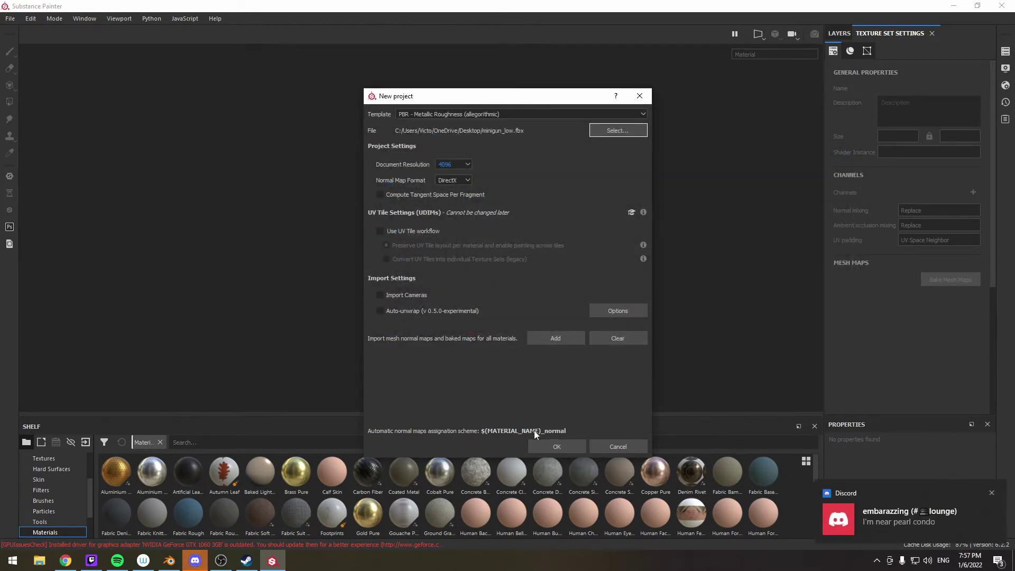
pyautogui.click(558, 452)
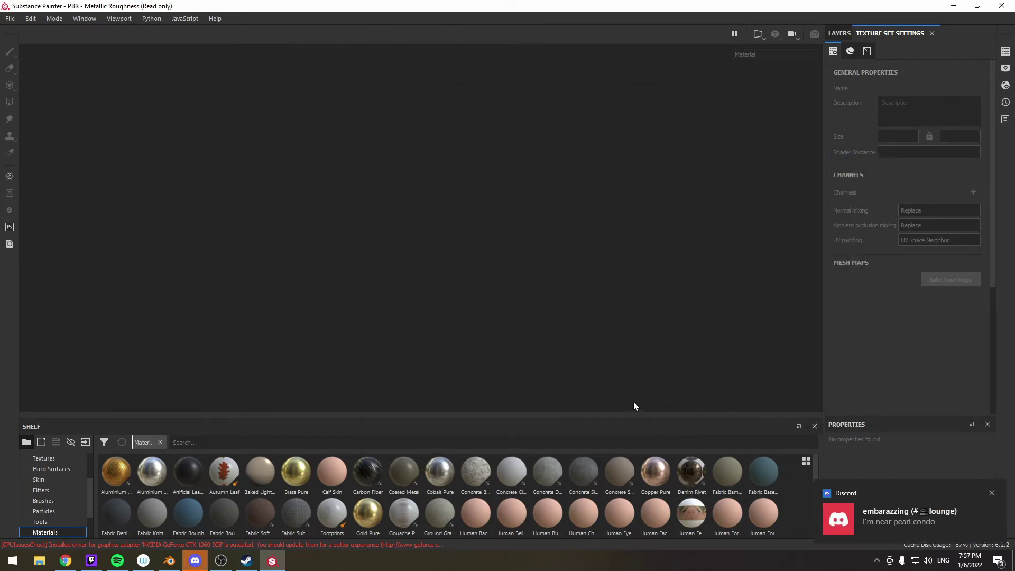
# Step: Activate Temporal Anti-Aliasing in the display settings for the minigun viewport
pyautogui.keyDown('alt'); pyautogui.moveTo(461, 271); pyautogui.dragTo(341, 277); pyautogui.keyUp('alt')
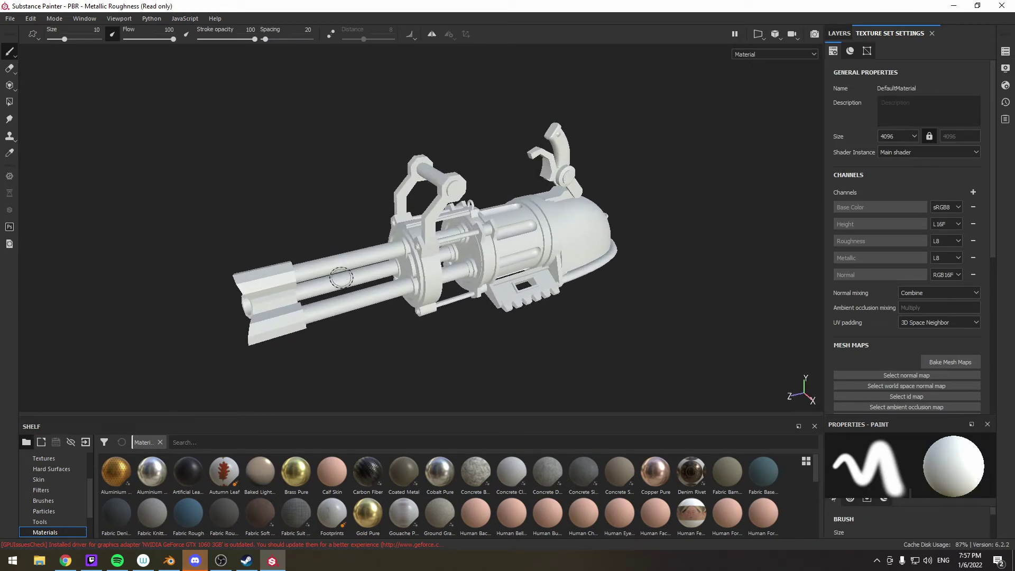
pyautogui.click(1004, 85)
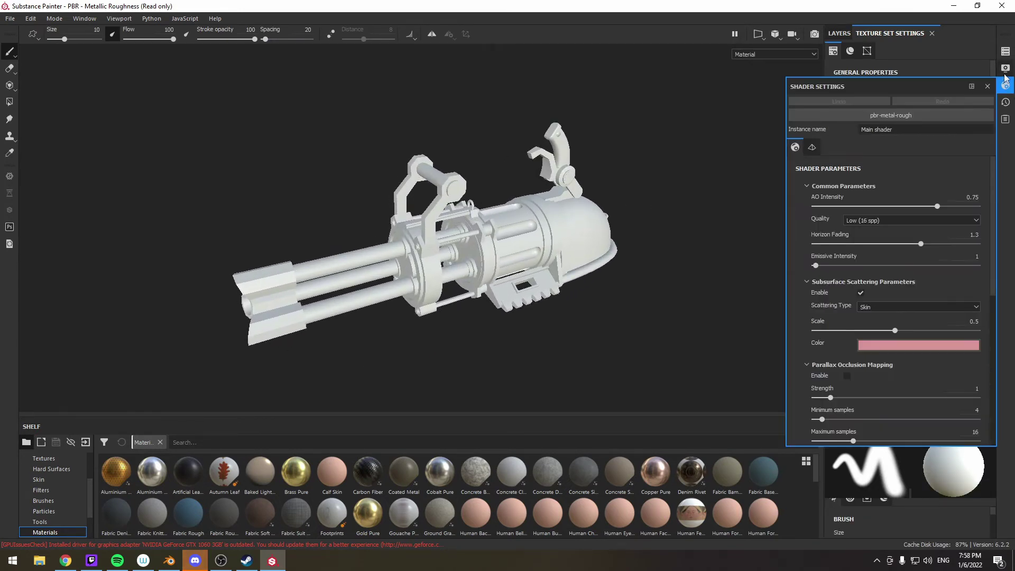
pyautogui.click(1004, 72)
pyautogui.scroll(-5, 874, 215)
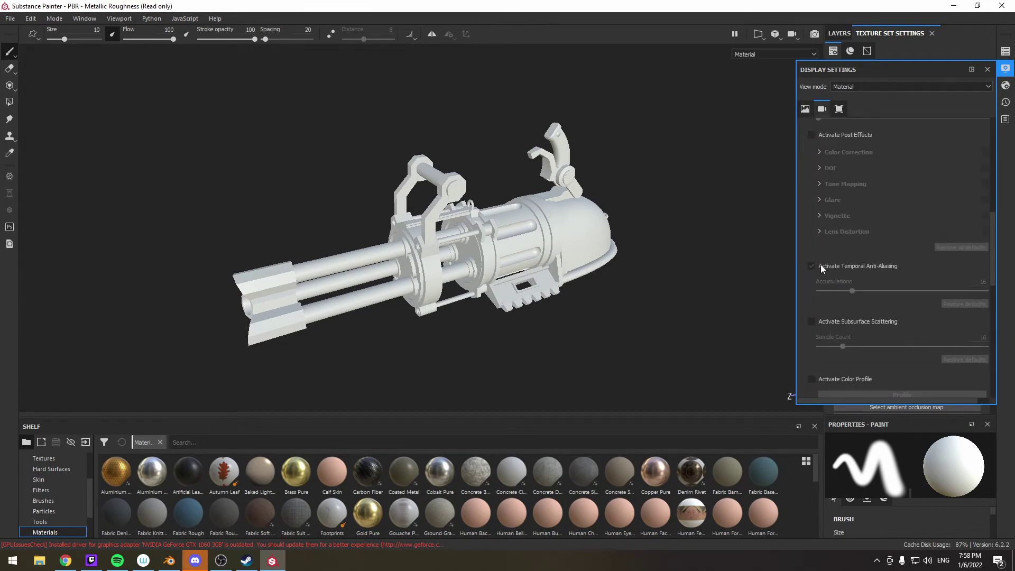
pyautogui.click(818, 266)
pyautogui.scroll(-2, 600, 277)
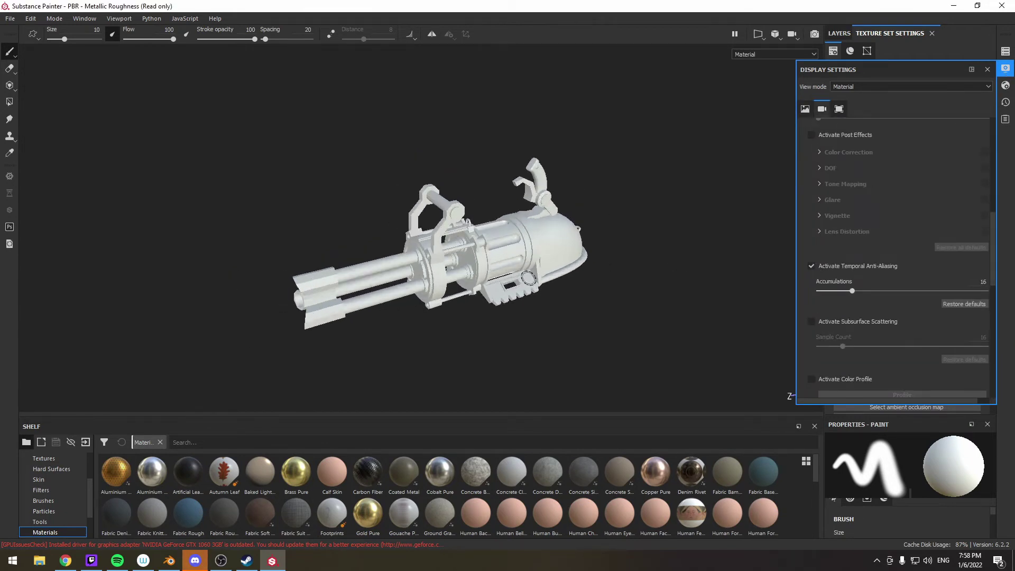
pyautogui.scroll(5, 533, 275)
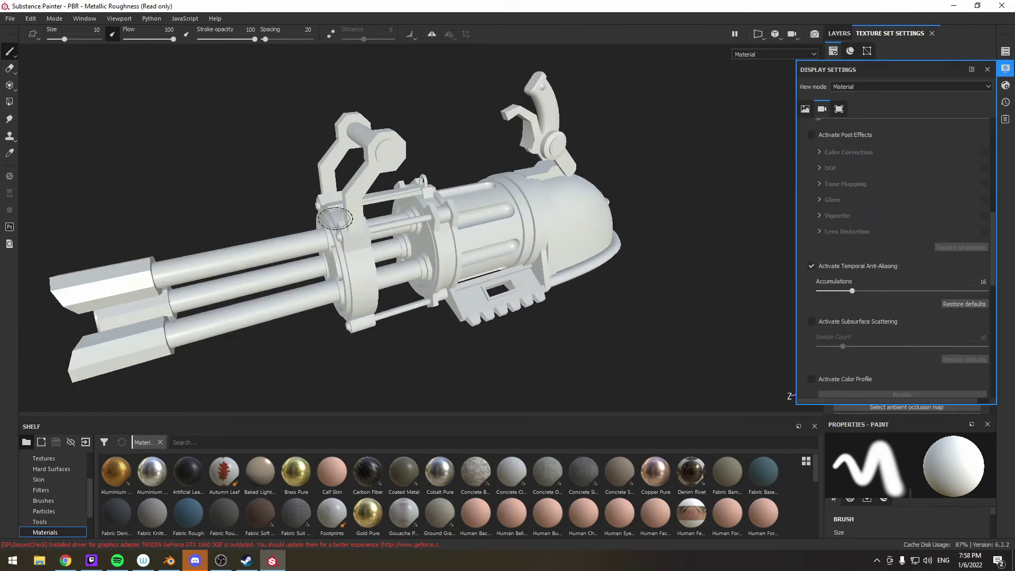
pyautogui.click(987, 69)
pyautogui.moveTo(387, 228); pyautogui.dragTo(441, 242, button='middle')
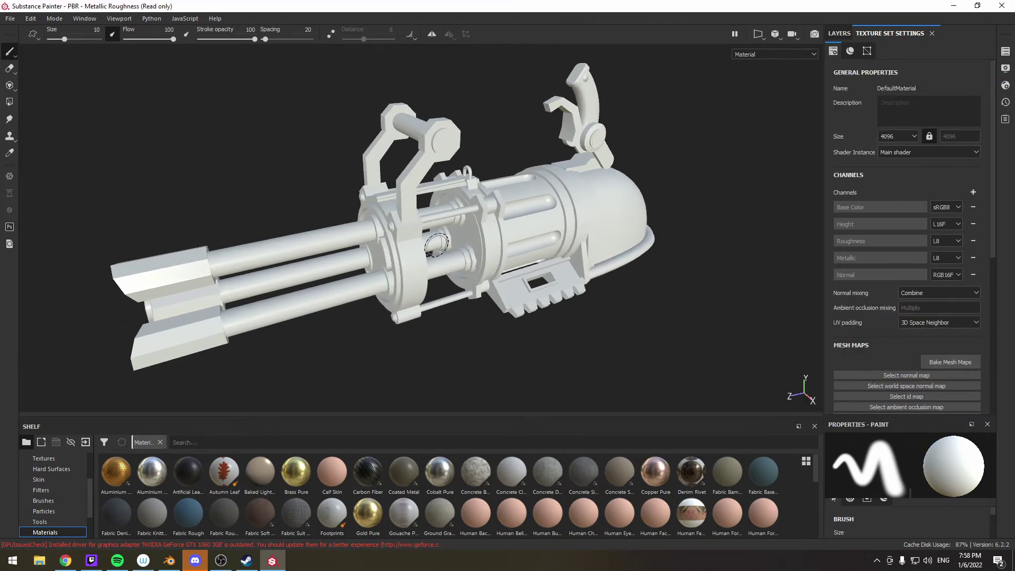
# Step: Set up a mesh map bake with output size 2048 and minigun_high.fbx as the high definition mesh
pyautogui.click(941, 363)
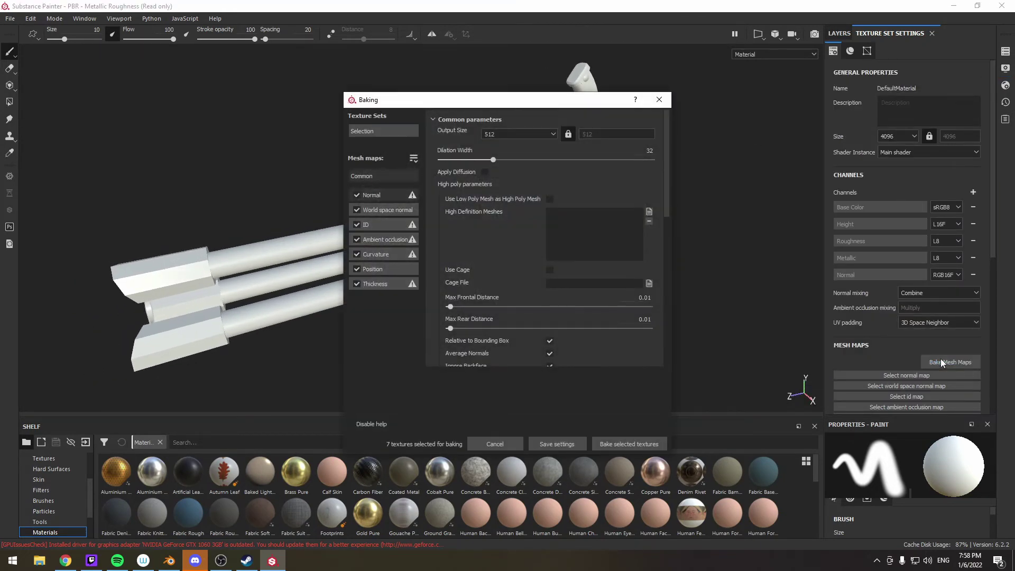
pyautogui.click(502, 135)
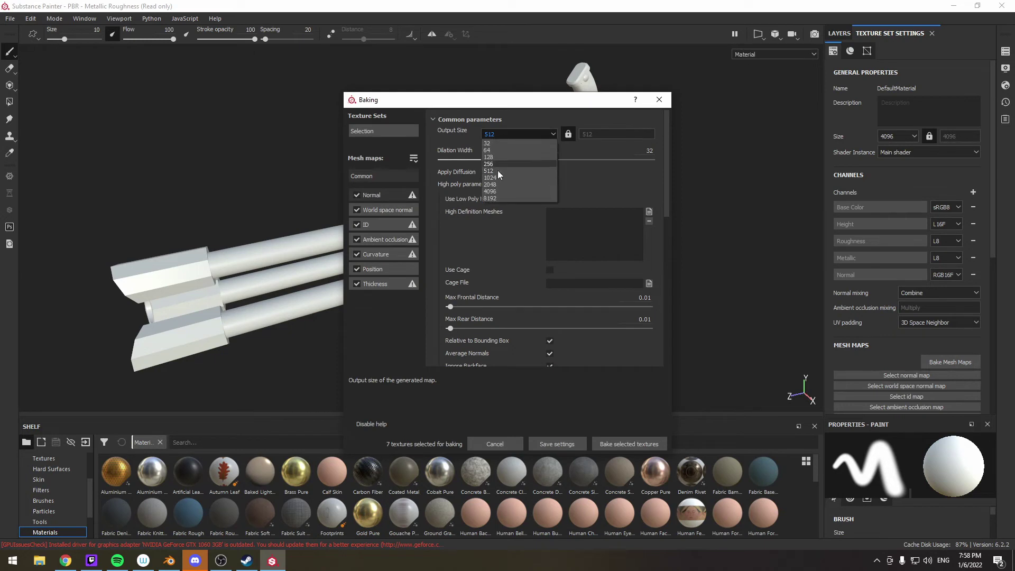
pyautogui.click(491, 184)
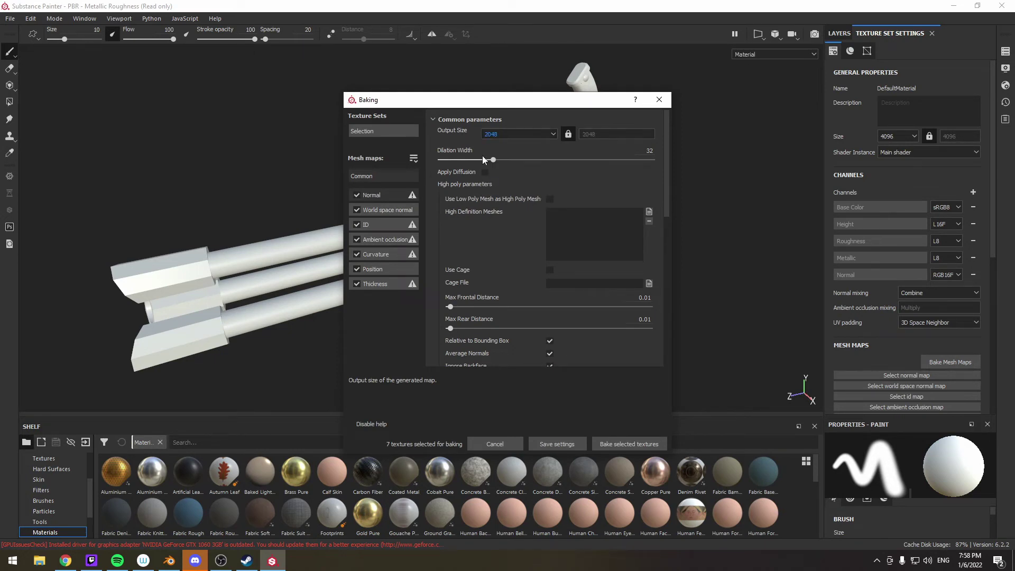
pyautogui.click(648, 210)
pyautogui.scroll(-1, 486, 259)
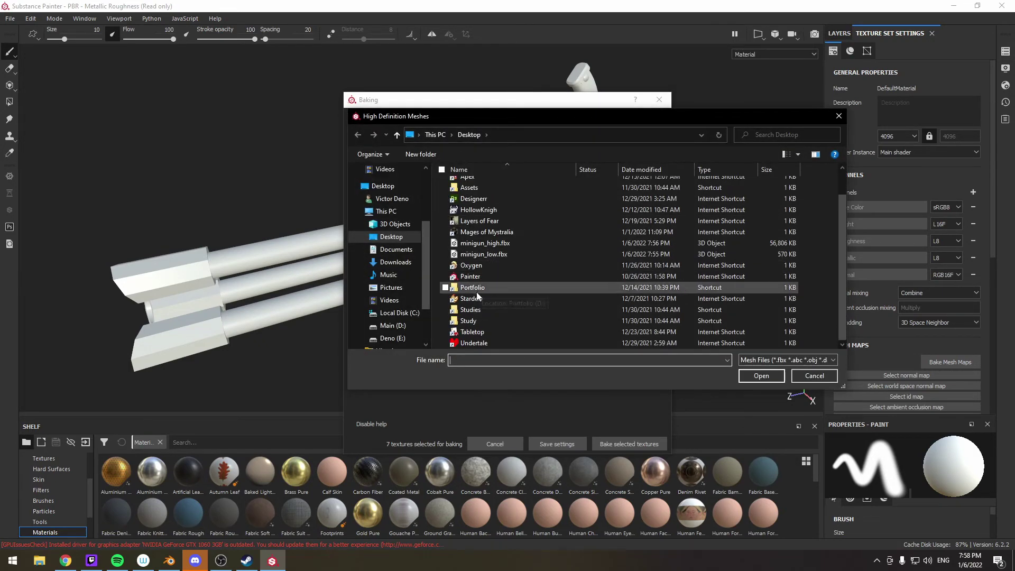
pyautogui.doubleClick(488, 242)
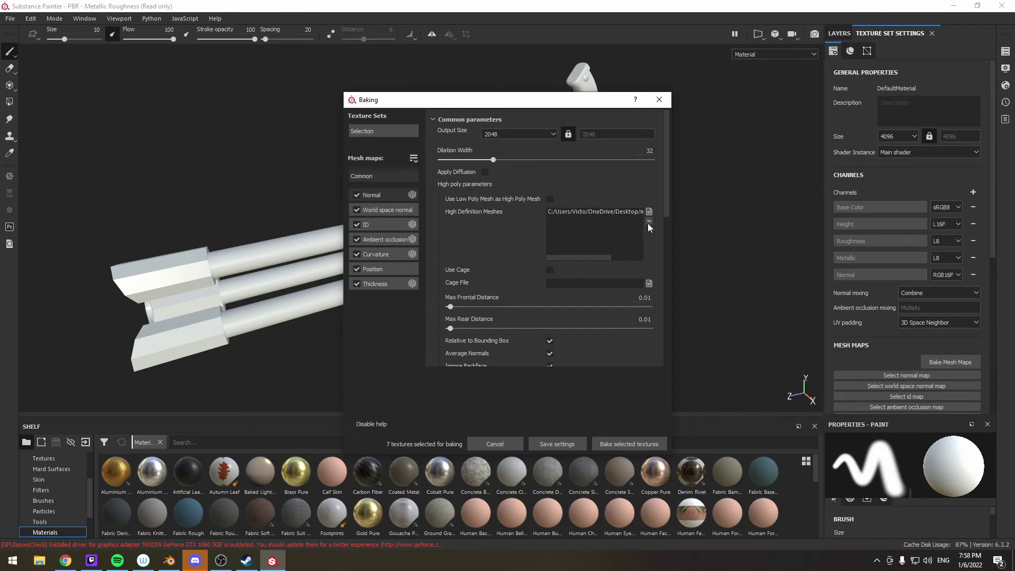
# Step: Set the bake matching to By Mesh Name and bake all selected mesh maps
pyautogui.scroll(-5, 513, 251)
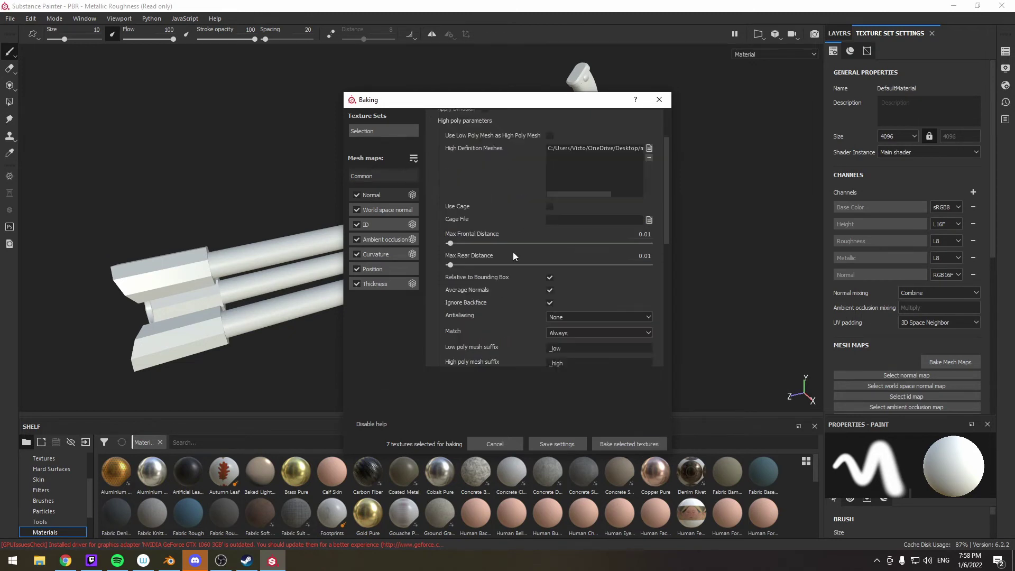
pyautogui.click(555, 237)
pyautogui.click(554, 253)
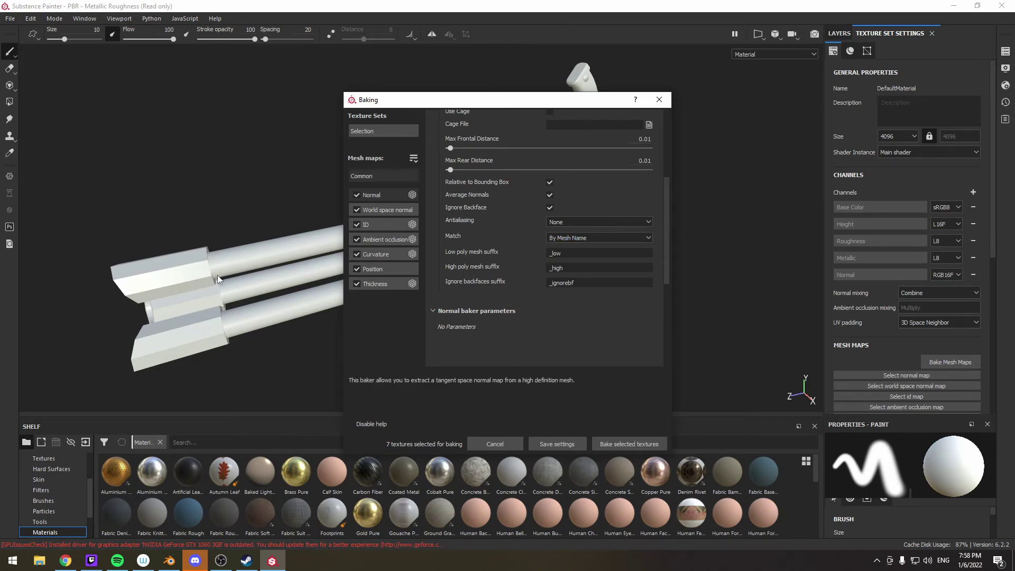
pyautogui.click(617, 445)
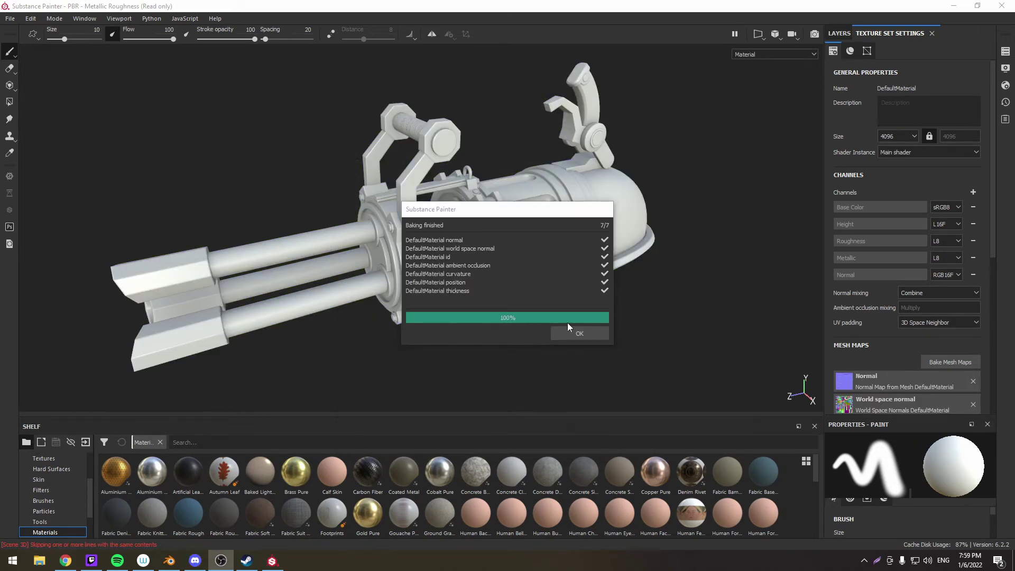
pyautogui.click(579, 332)
# Step: Examine the baked details on the side vent grille and the rounded rear housing for artifacts
pyautogui.keyDown('alt'); pyautogui.moveTo(432, 267); pyautogui.dragTo(367, 228); pyautogui.keyUp('alt')
pyautogui.scroll(4, 355, 248)
pyautogui.scroll(4, 377, 211)
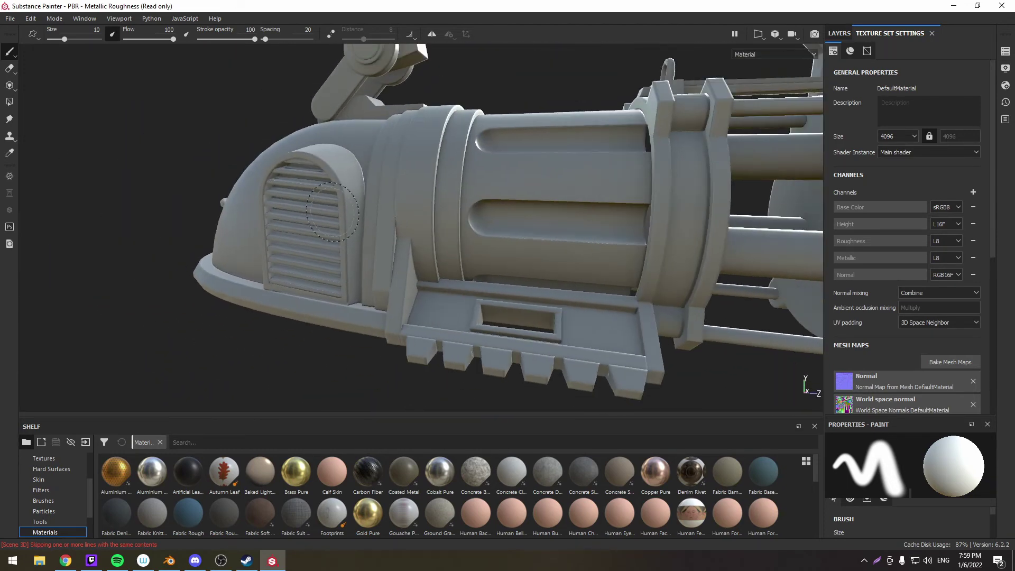
pyautogui.scroll(5, 367, 227)
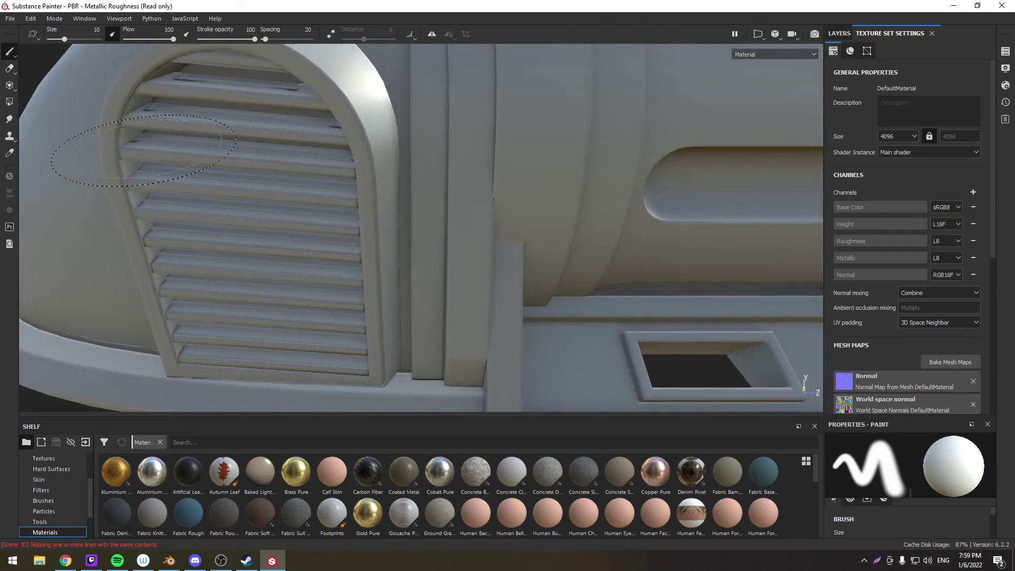
pyautogui.moveTo(154, 141)
pyautogui.keyDown('alt'); pyautogui.mouseDown()
pyautogui.moveTo(173, 139)
pyautogui.moveTo(183, 153)
pyautogui.moveTo(166, 142)
pyautogui.mouseUp(); pyautogui.keyUp('alt')
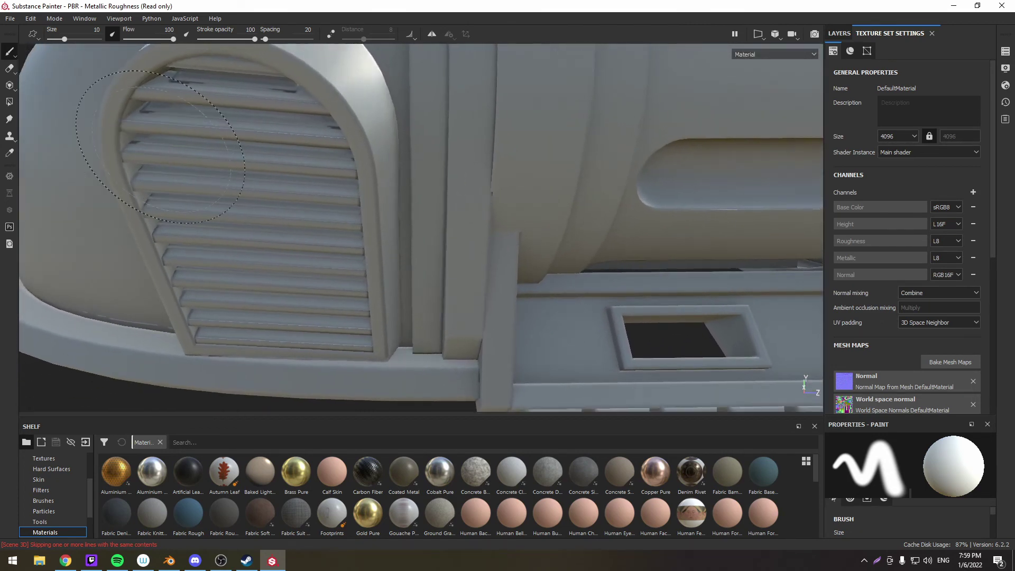
pyautogui.keyDown('alt'); pyautogui.moveTo(162, 212); pyautogui.dragTo(164, 232, button='middle'); pyautogui.keyUp('alt')
pyautogui.moveTo(210, 156)
pyautogui.keyDown('alt'); pyautogui.mouseDown()
pyautogui.moveTo(207, 195)
pyautogui.moveTo(372, 243)
pyautogui.mouseUp(); pyautogui.keyUp('alt')
pyautogui.scroll(-5, 274, 202)
pyautogui.keyDown('alt'); pyautogui.moveTo(371, 242); pyautogui.dragTo(428, 222, button='middle'); pyautogui.keyUp('alt')
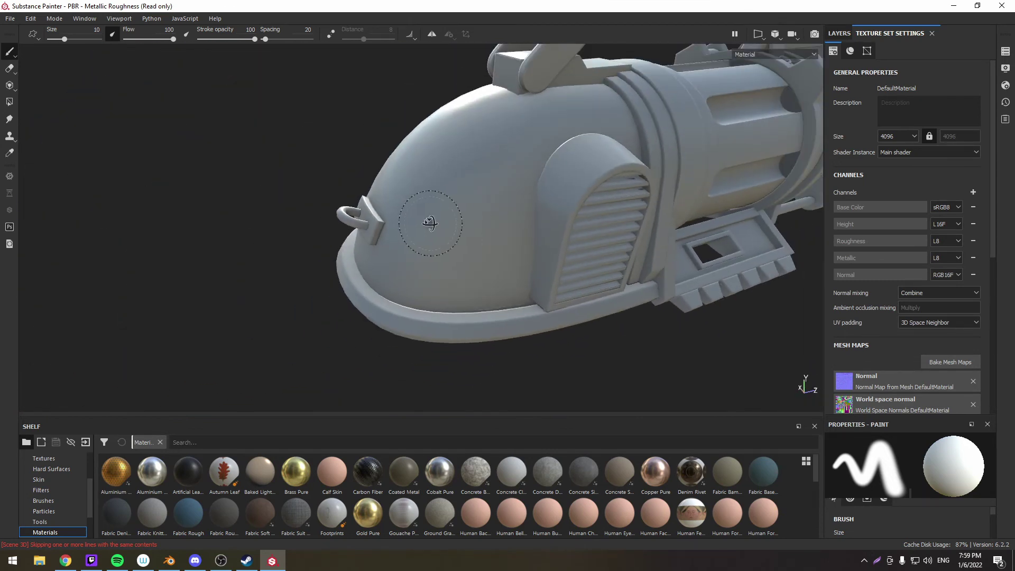
pyautogui.moveTo(428, 221)
pyautogui.keyDown('alt'); pyautogui.mouseDown()
pyautogui.moveTo(571, 241)
pyautogui.moveTo(585, 210)
pyautogui.mouseUp(); pyautogui.keyUp('alt')
pyautogui.scroll(5, 417, 176)
pyautogui.moveTo(376, 231)
pyautogui.keyDown('alt'); pyautogui.mouseDown()
pyautogui.moveTo(347, 283)
pyautogui.moveTo(458, 191)
pyautogui.mouseUp(); pyautogui.keyUp('alt')
pyautogui.scroll(-8, 458, 191)
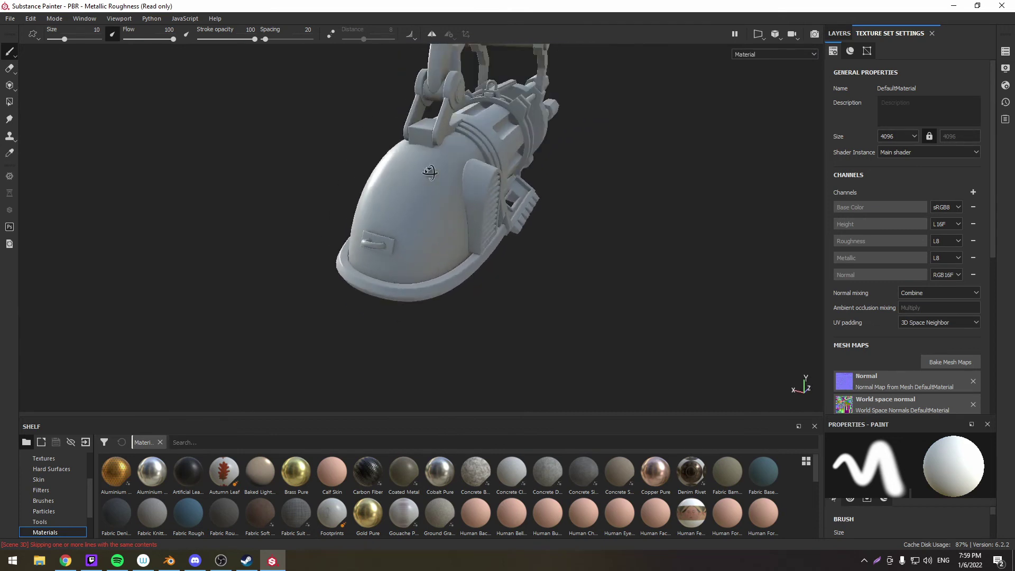
# Step: Inspect the bake on the rear grip, the carrying handle and the barrel assembly
pyautogui.keyDown('alt'); pyautogui.moveTo(449, 126); pyautogui.dragTo(339, 254, button='middle'); pyautogui.keyUp('alt')
pyautogui.scroll(6, 389, 245)
pyautogui.moveTo(389, 246)
pyautogui.keyDown('alt'); pyautogui.mouseDown()
pyautogui.moveTo(181, 238)
pyautogui.moveTo(146, 249)
pyautogui.moveTo(222, 280)
pyautogui.moveTo(237, 228)
pyautogui.mouseUp(); pyautogui.keyUp('alt')
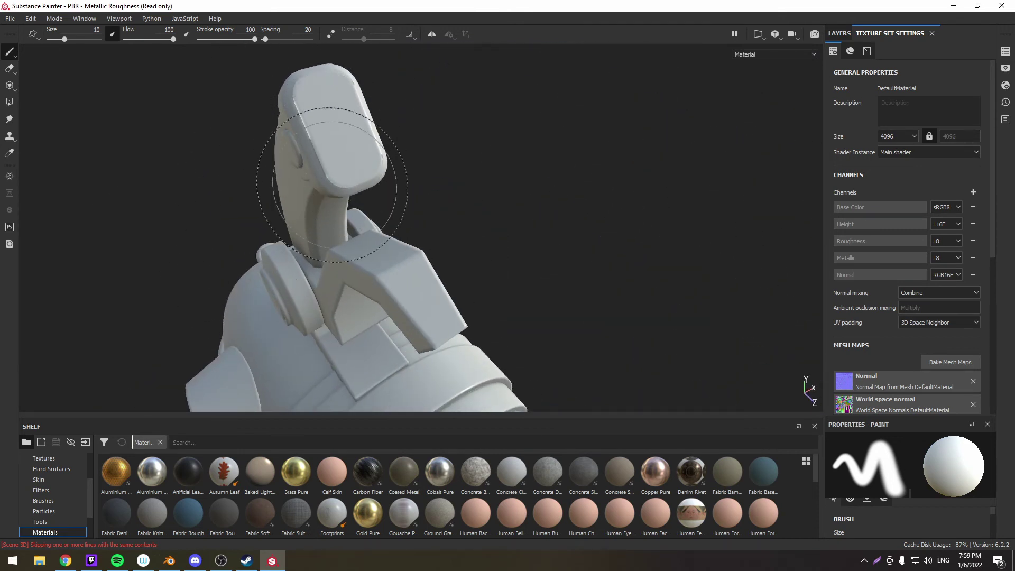
pyautogui.scroll(-6, 391, 285)
pyautogui.keyDown('alt'); pyautogui.moveTo(394, 297); pyautogui.dragTo(349, 215, button='middle'); pyautogui.keyUp('alt')
pyautogui.keyDown('alt'); pyautogui.moveTo(349, 215); pyautogui.dragTo(388, 153); pyautogui.keyUp('alt')
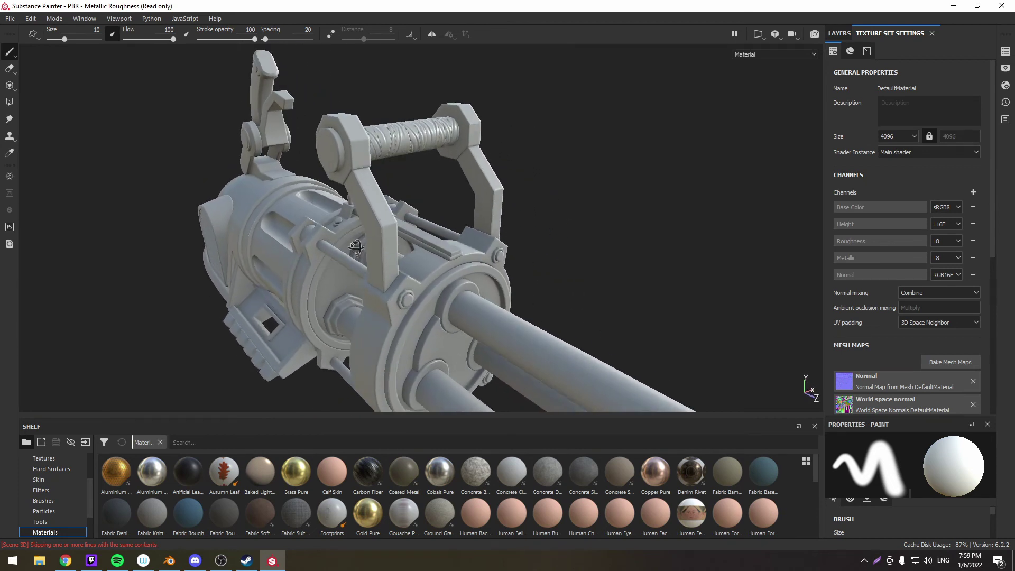
pyautogui.scroll(-3, 375, 288)
pyautogui.keyDown('alt'); pyautogui.moveTo(375, 288); pyautogui.dragTo(344, 227, button='middle'); pyautogui.keyUp('alt')
pyautogui.scroll(-2, 349, 230)
pyautogui.keyDown('alt'); pyautogui.moveTo(385, 253); pyautogui.dragTo(417, 267); pyautogui.keyUp('alt')
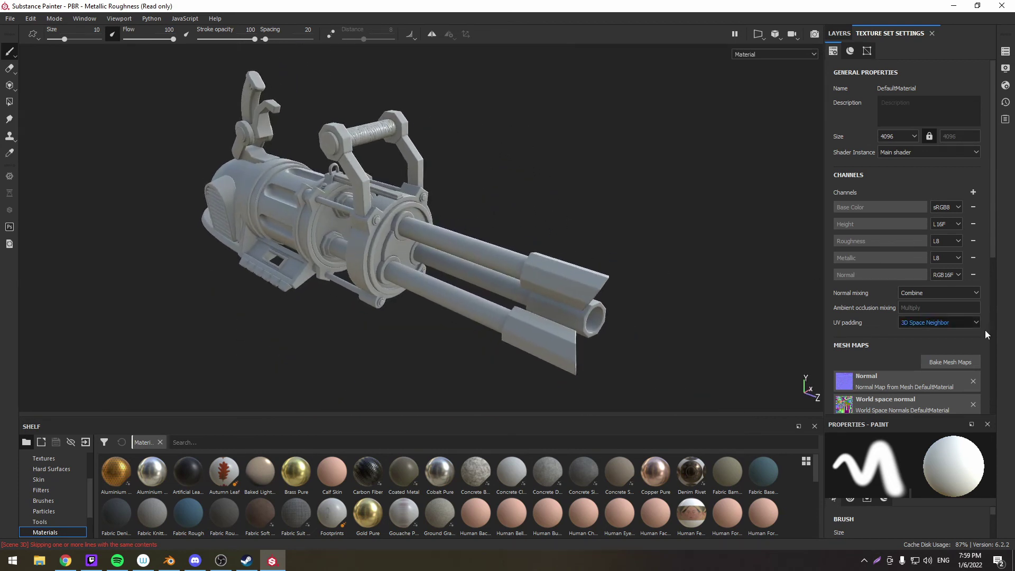
# Step: Reopen the mesh map bake settings and set max frontal and rear distance to 0.005 and antialiasing to Subsampling 4x4
pyautogui.click(949, 362)
pyautogui.scroll(-3, 601, 227)
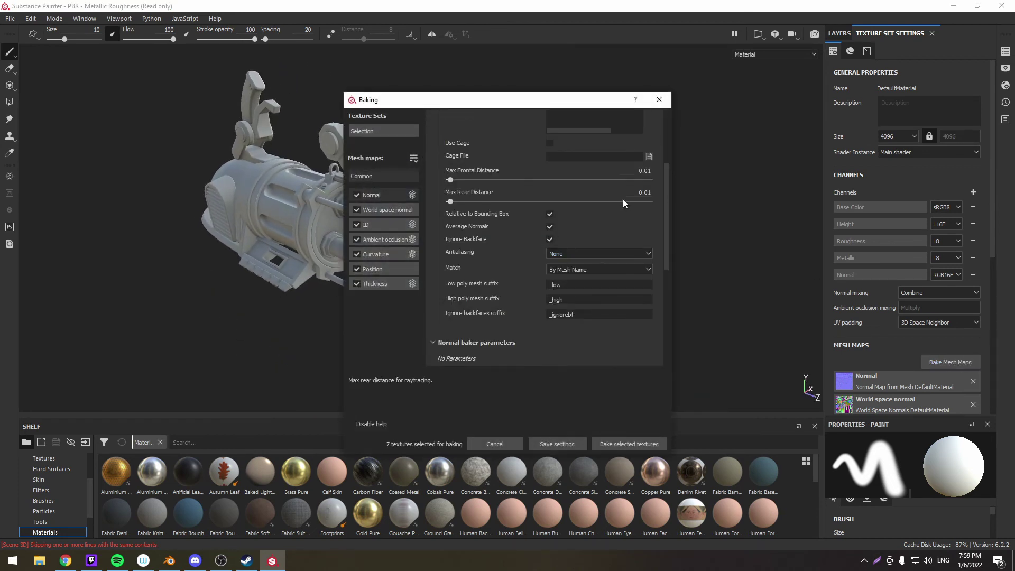
pyautogui.click(650, 171)
pyautogui.press('BackSpace')
pyautogui.press('BackSpace')
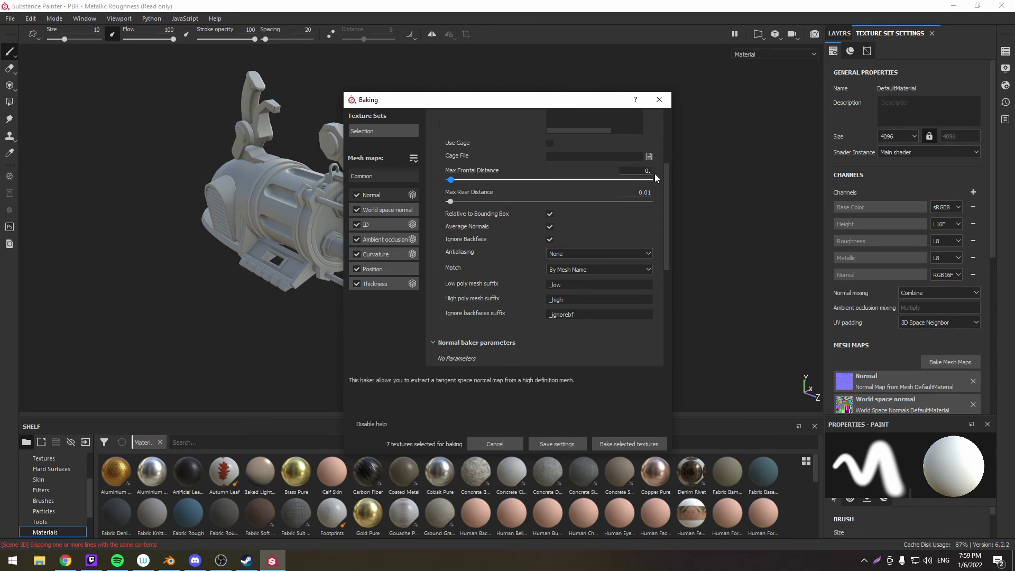
pyautogui.write('005')
pyautogui.press('Tab')
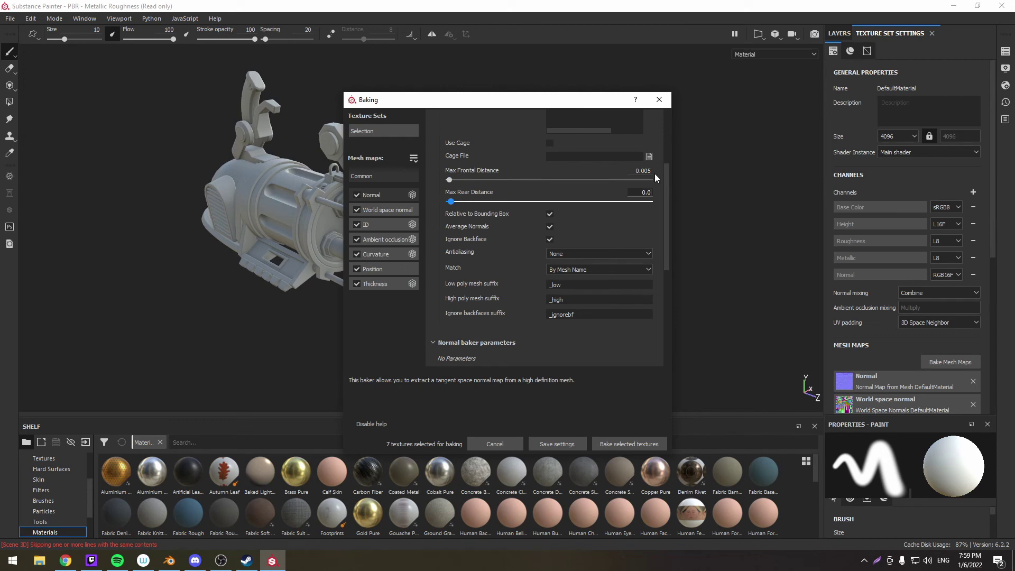
pyautogui.write('0.005')
pyautogui.press('Return')
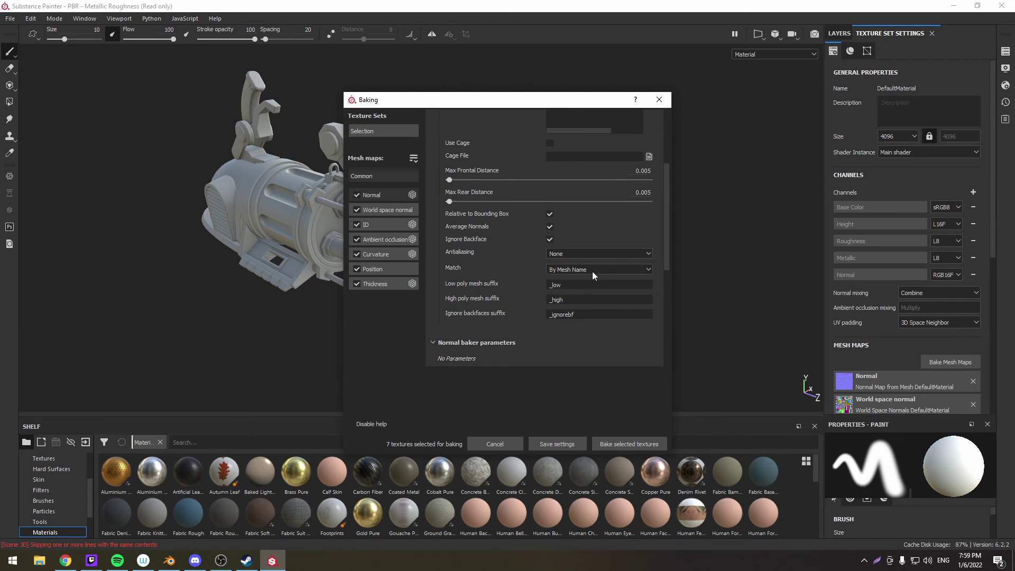
pyautogui.click(567, 253)
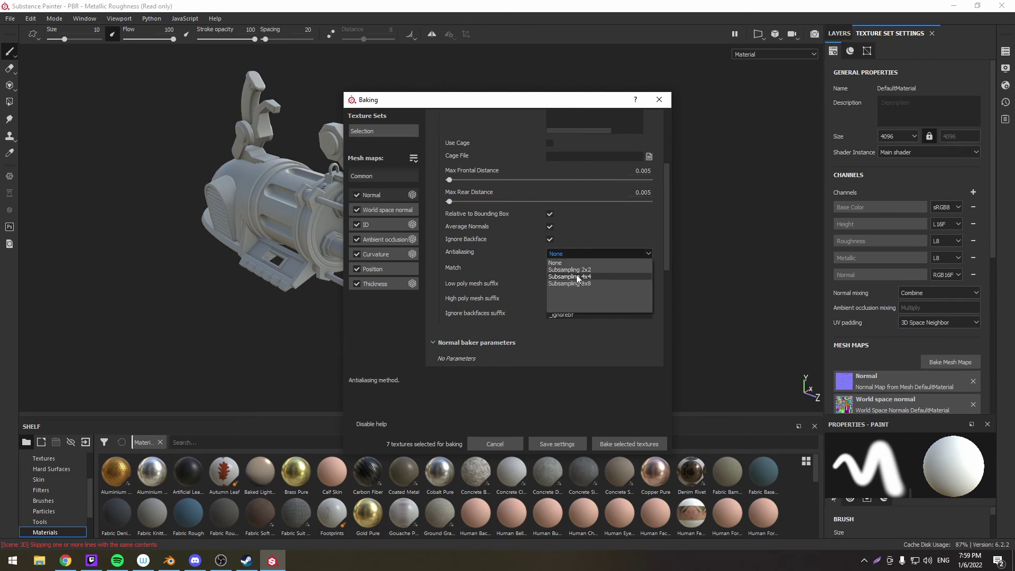
pyautogui.click(576, 277)
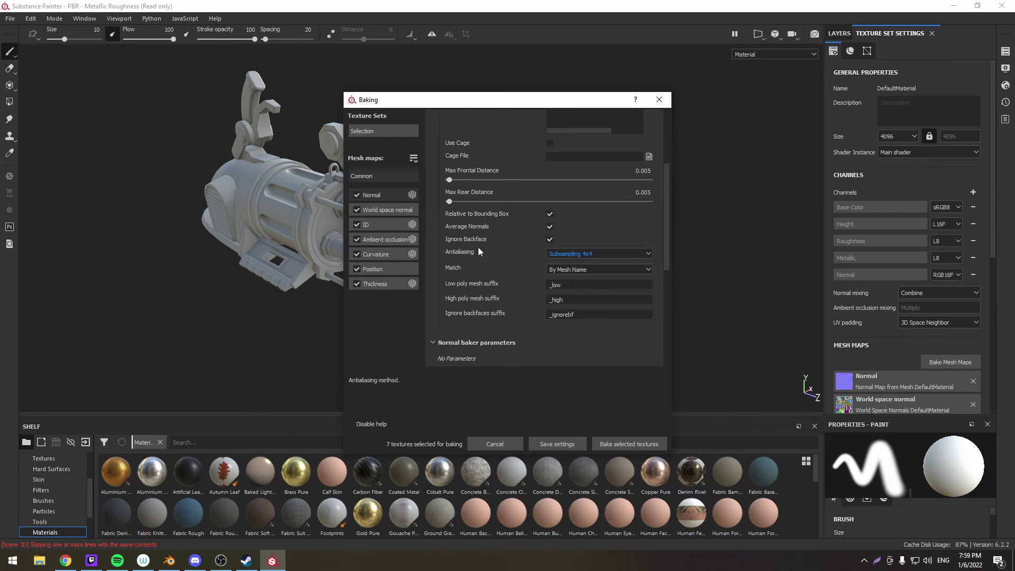
# Step: Set the bake output size to 4096 and bake all selected mesh maps again
pyautogui.scroll(3, 592, 254)
pyautogui.click(502, 134)
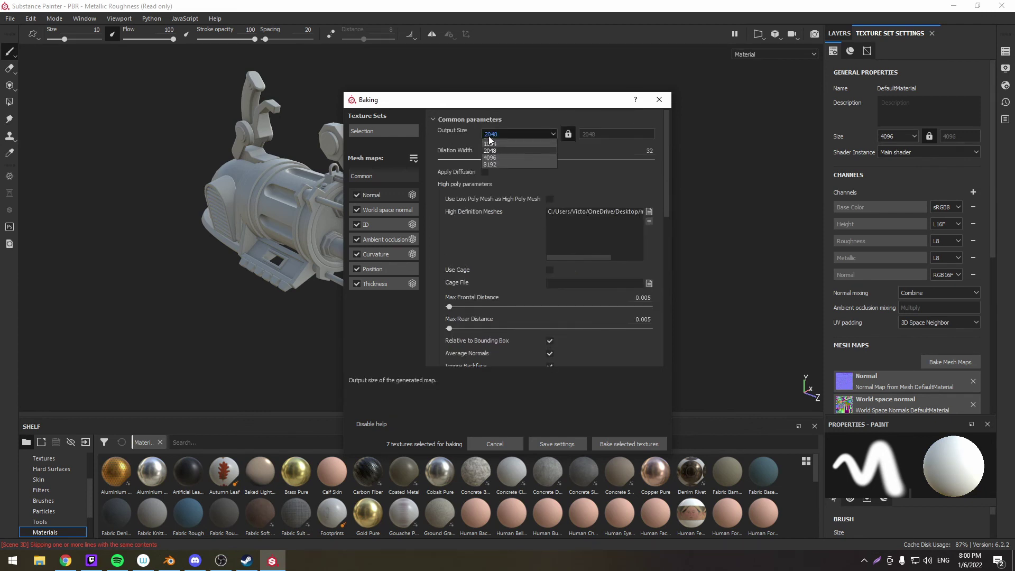
pyautogui.click(492, 191)
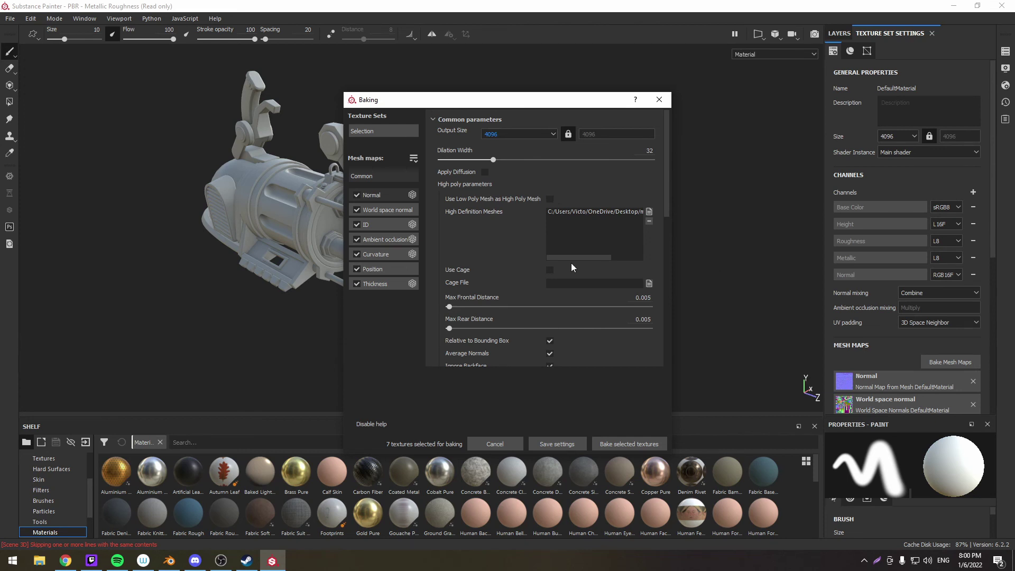
pyautogui.scroll(-10, 571, 262)
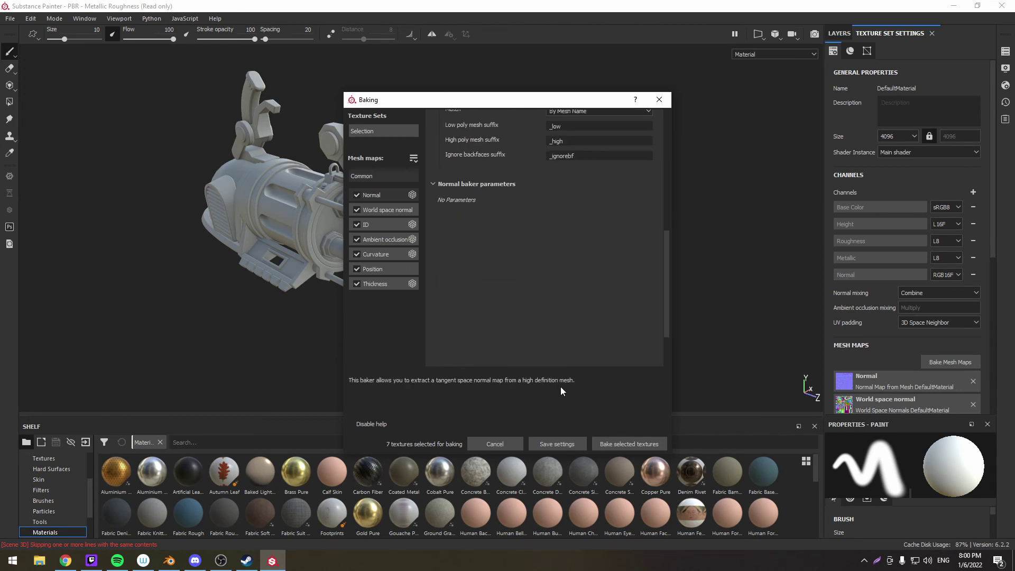
pyautogui.click(609, 439)
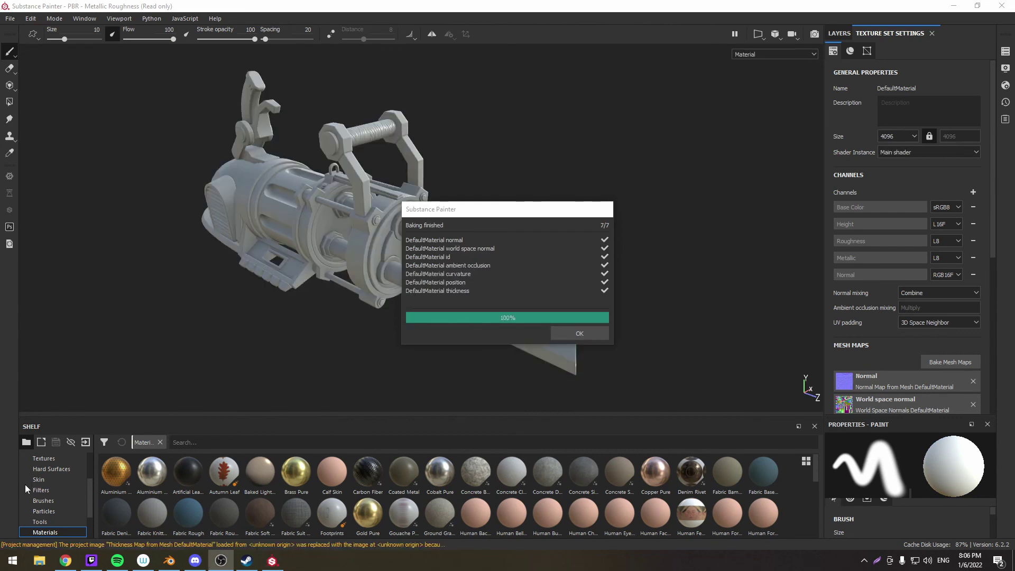
pyautogui.click(576, 334)
# Step: Examine the rebaked minigun from several angles, checking the barrels, carrying handle, side vent grille and rear housing for artifacts
pyautogui.scroll(3, 449, 264)
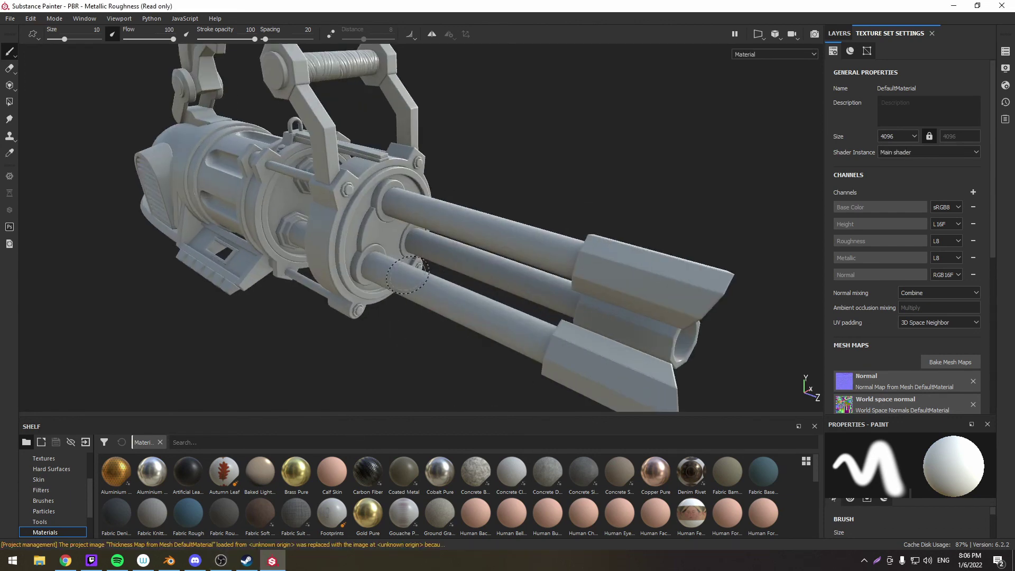
pyautogui.keyDown('alt'); pyautogui.moveTo(430, 264); pyautogui.dragTo(400, 264); pyautogui.keyUp('alt')
pyautogui.scroll(-1, 384, 290)
pyautogui.keyDown('shift'); pyautogui.moveTo(413, 267); pyautogui.dragTo(487, 280, button='right'); pyautogui.keyUp('shift')
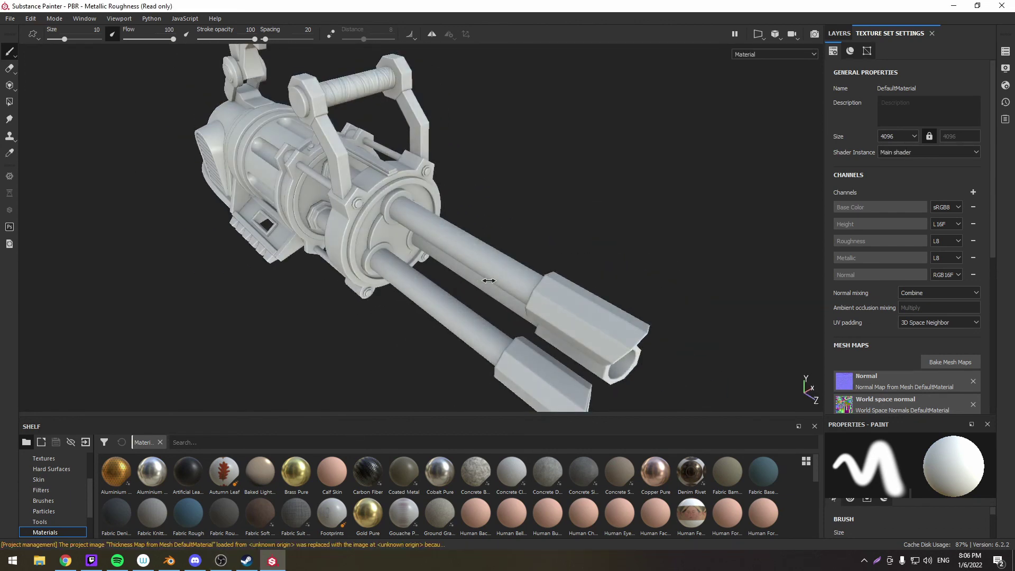
pyautogui.keyDown('alt'); pyautogui.moveTo(487, 279); pyautogui.dragTo(421, 268); pyautogui.keyUp('alt')
pyautogui.keyDown('alt'); pyautogui.moveTo(404, 138); pyautogui.dragTo(418, 204, button='middle'); pyautogui.keyUp('alt')
pyautogui.scroll(4, 418, 204)
pyautogui.keyDown('alt'); pyautogui.moveTo(418, 204); pyautogui.dragTo(277, 259); pyautogui.keyUp('alt')
pyautogui.scroll(-3, 323, 281)
pyautogui.keyDown('alt'); pyautogui.moveTo(323, 281); pyautogui.dragTo(369, 163); pyautogui.keyUp('alt')
pyautogui.keyDown('alt'); pyautogui.moveTo(291, 151); pyautogui.dragTo(362, 227, button='middle'); pyautogui.keyUp('alt')
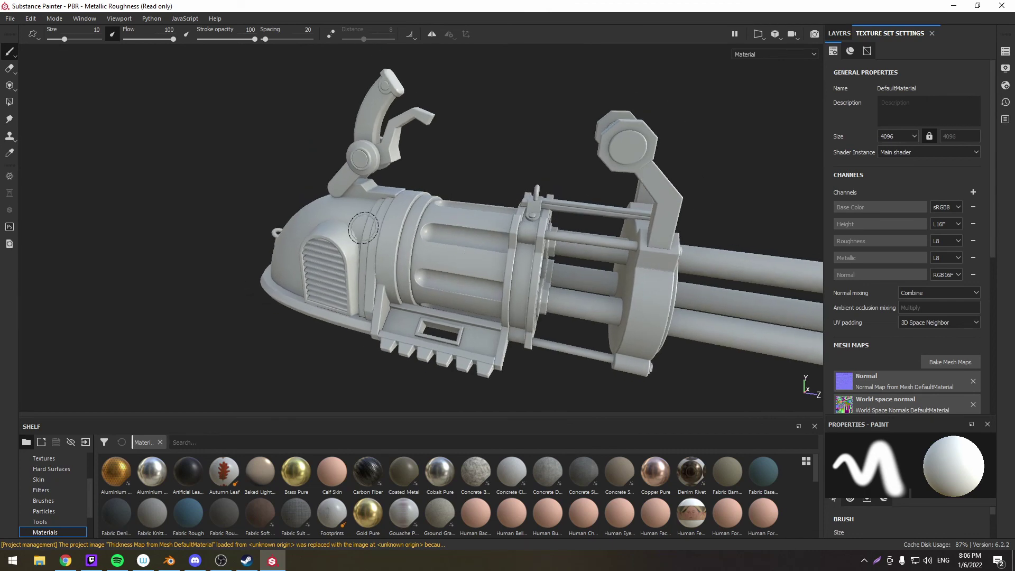
pyautogui.scroll(5, 363, 226)
pyautogui.moveTo(357, 233)
pyautogui.keyDown('alt'); pyautogui.mouseDown()
pyautogui.moveTo(425, 249)
pyautogui.moveTo(403, 288)
pyautogui.moveTo(580, 214)
pyautogui.moveTo(204, 208)
pyautogui.moveTo(361, 295)
pyautogui.moveTo(325, 272)
pyautogui.mouseUp(); pyautogui.keyUp('alt')
pyautogui.keyDown('alt'); pyautogui.moveTo(324, 272); pyautogui.dragTo(339, 279, button='middle'); pyautogui.keyUp('alt')
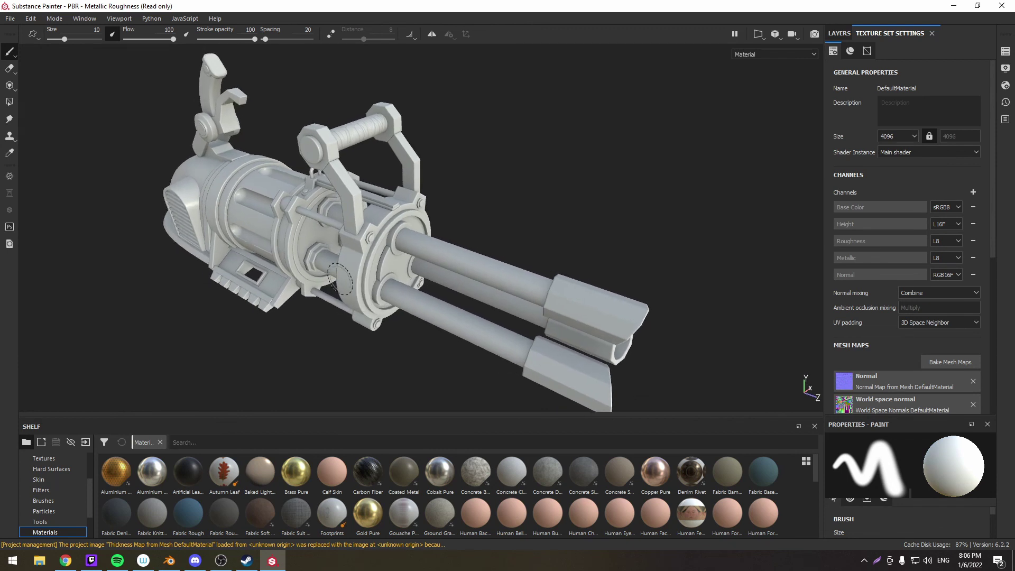
pyautogui.moveTo(410, 276)
pyautogui.keyDown('alt'); pyautogui.mouseDown()
pyautogui.moveTo(423, 267)
pyautogui.moveTo(422, 275)
pyautogui.mouseUp(); pyautogui.keyUp('alt')
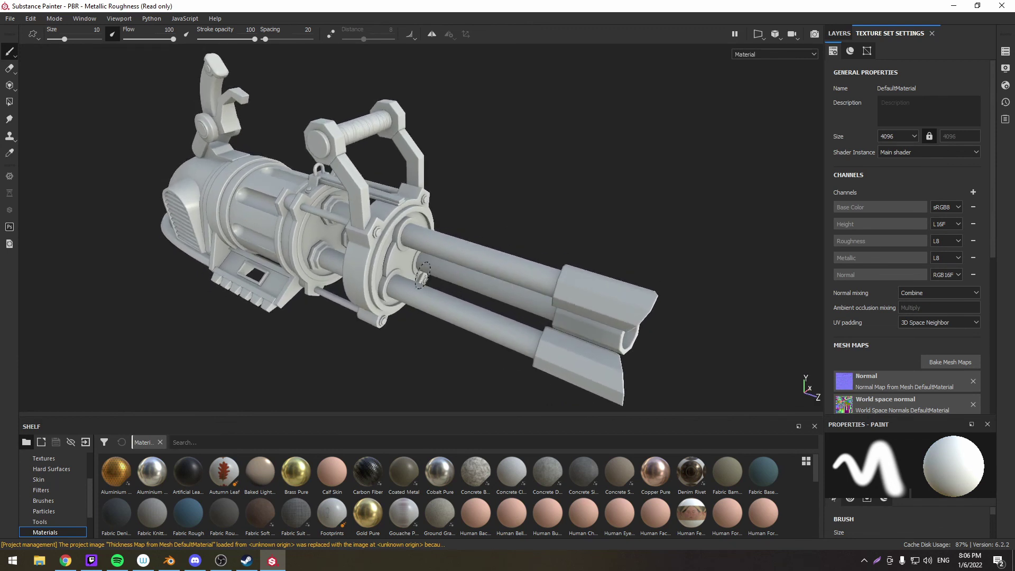